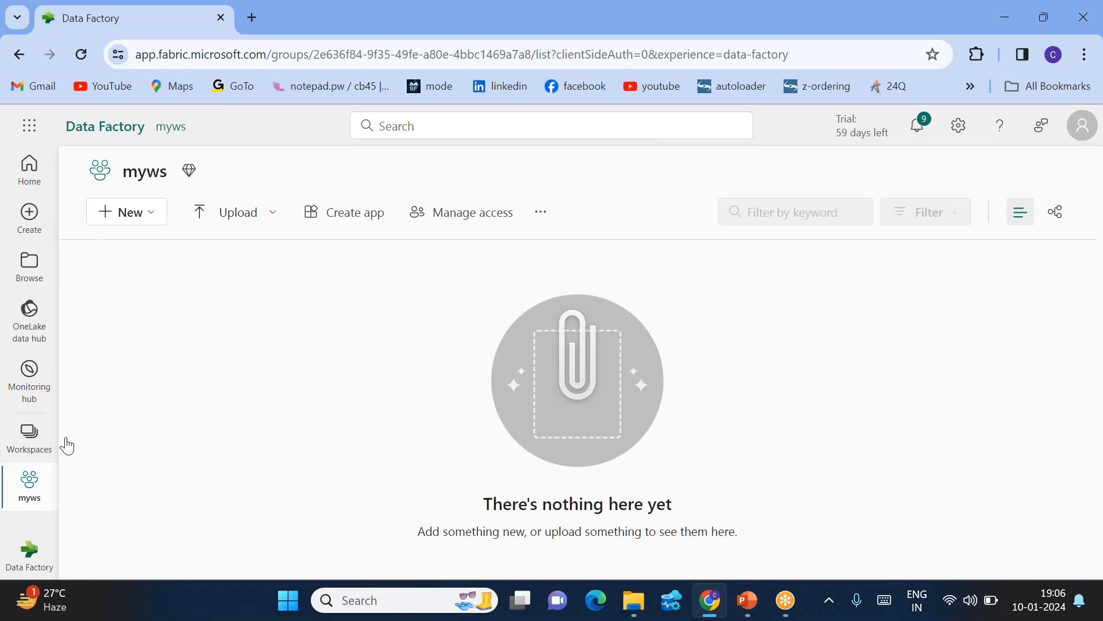
Create a new lakehouse named cloudpandithsourcelh001 in the myws workspace.
{"action": "left_click", "coordinate": [130, 212]}
{"action": "left_click", "coordinate": [166, 326]}
{"action": "type", "text": "cludpa"}
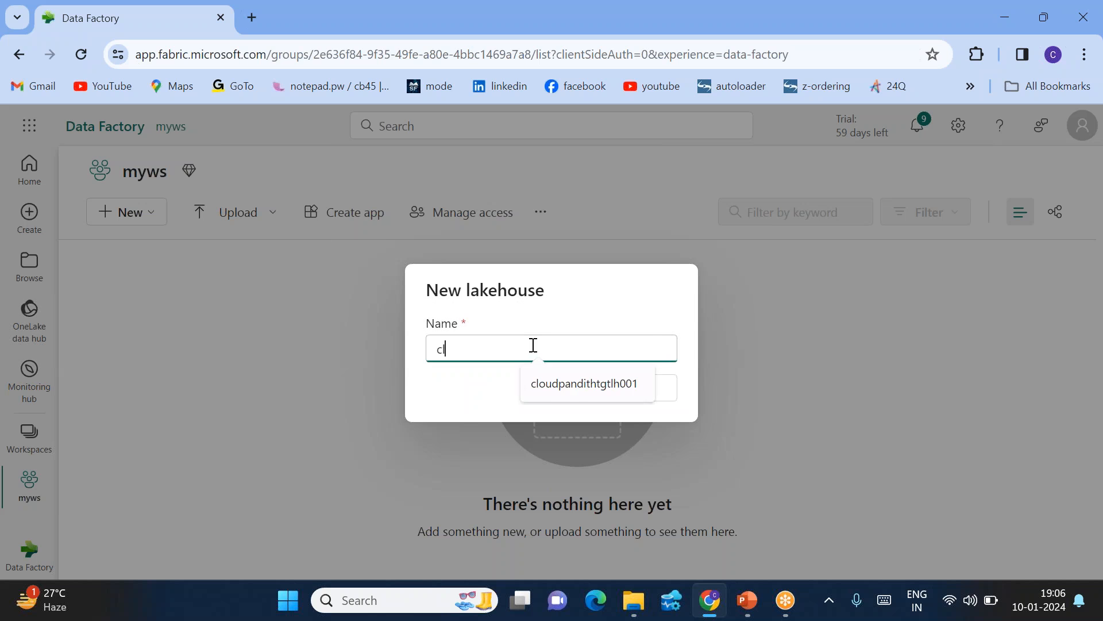
{"action": "key", "text": "BackSpace"}
{"action": "type", "text": "oudpandithsourcelh001"}
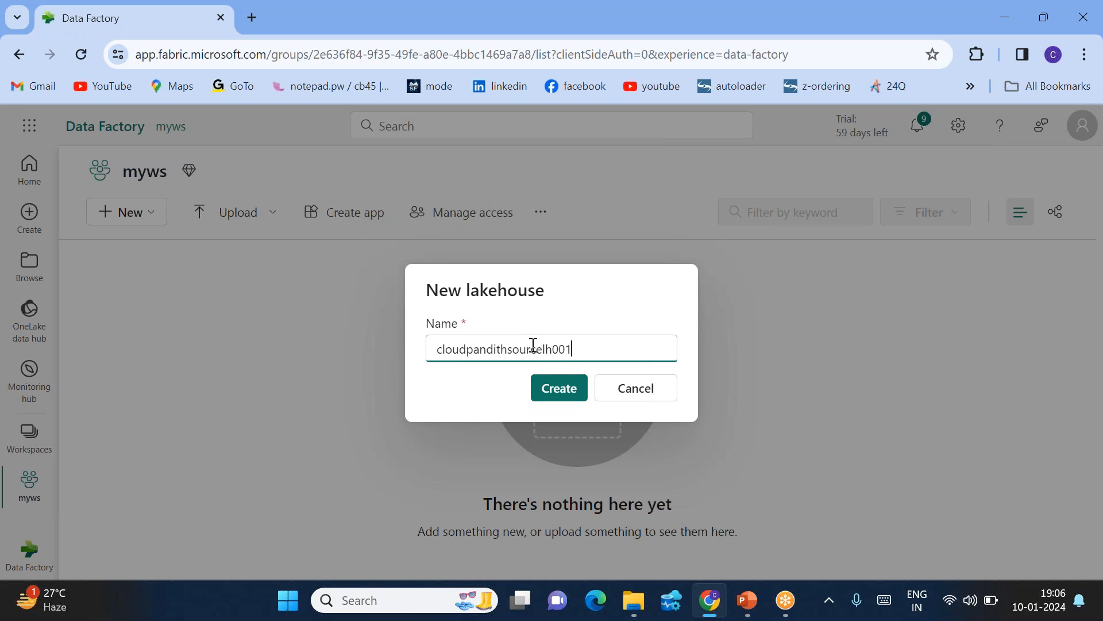
{"action": "key", "text": "Return"}
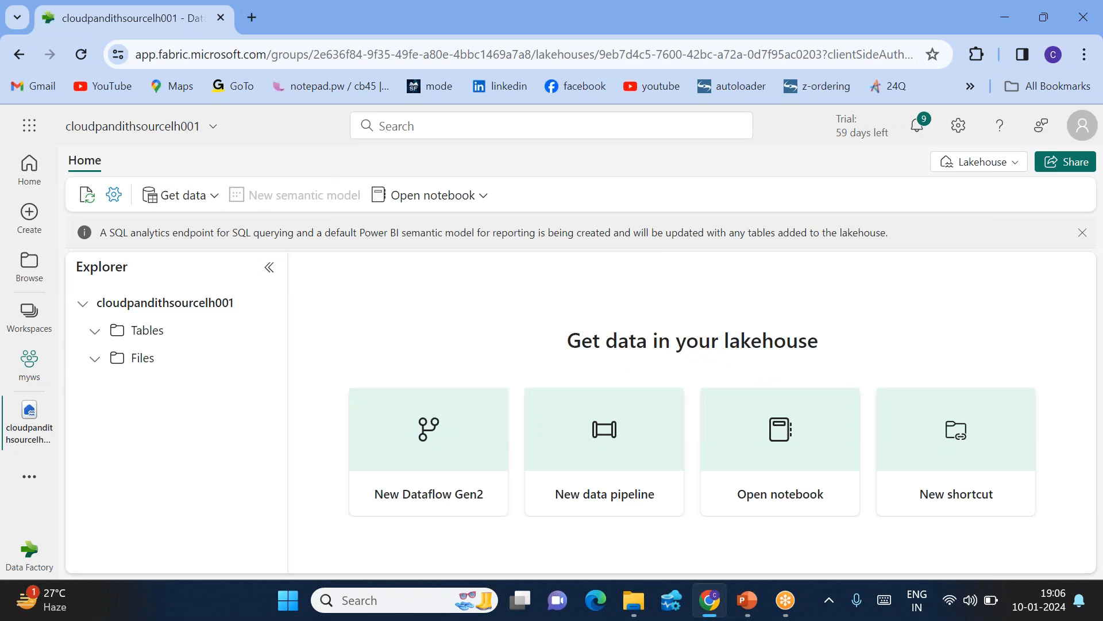
Create the nested subfolder path global/oubox/reporting under Files in the source lakehouse.
{"action": "left_click", "coordinate": [264, 358]}
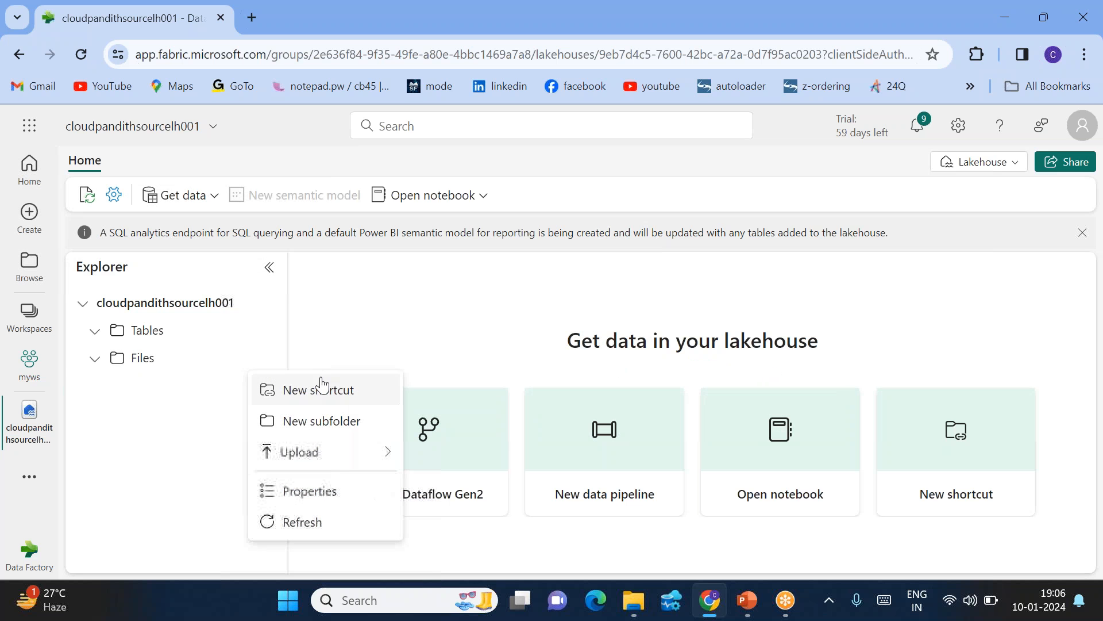
{"action": "left_click", "coordinate": [320, 423]}
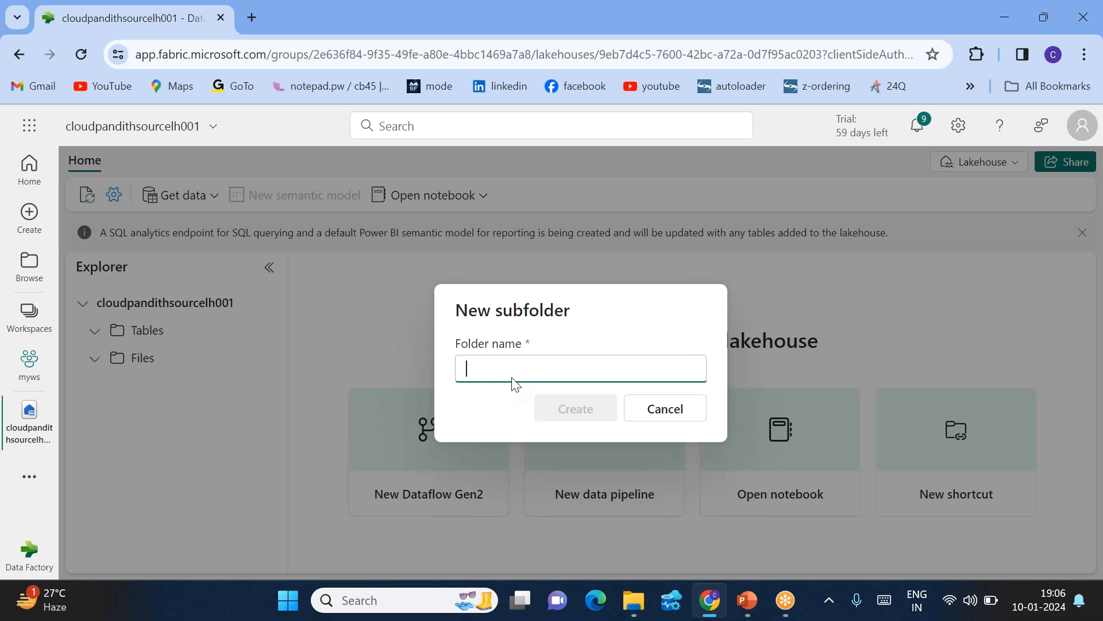
{"action": "mouse_move", "coordinate": [747, 600]}
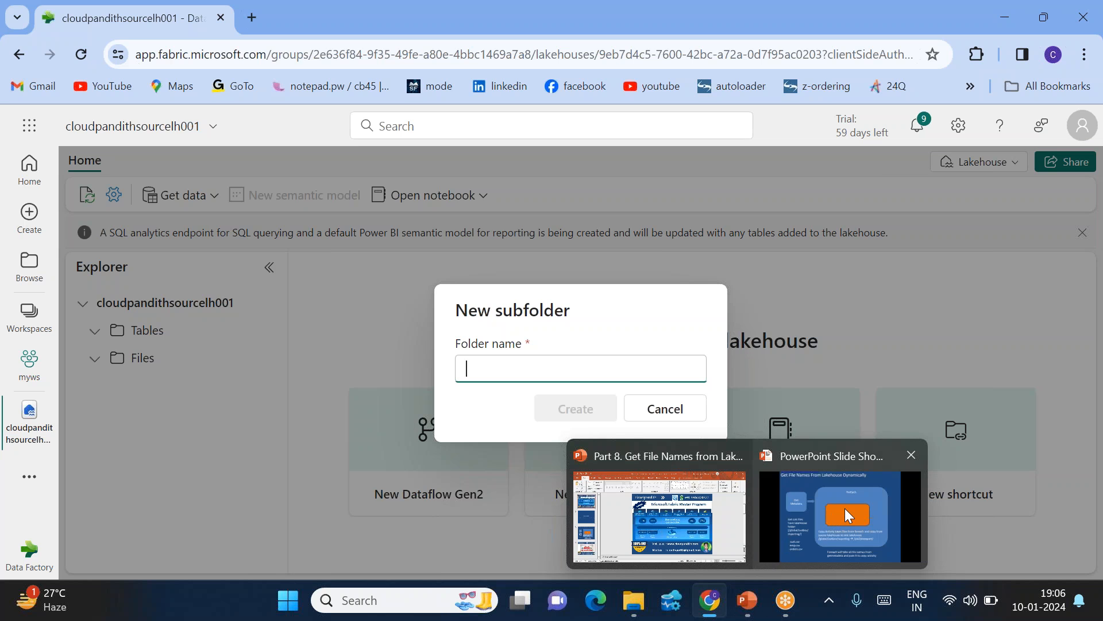
{"action": "mouse_move", "coordinate": [845, 508]}
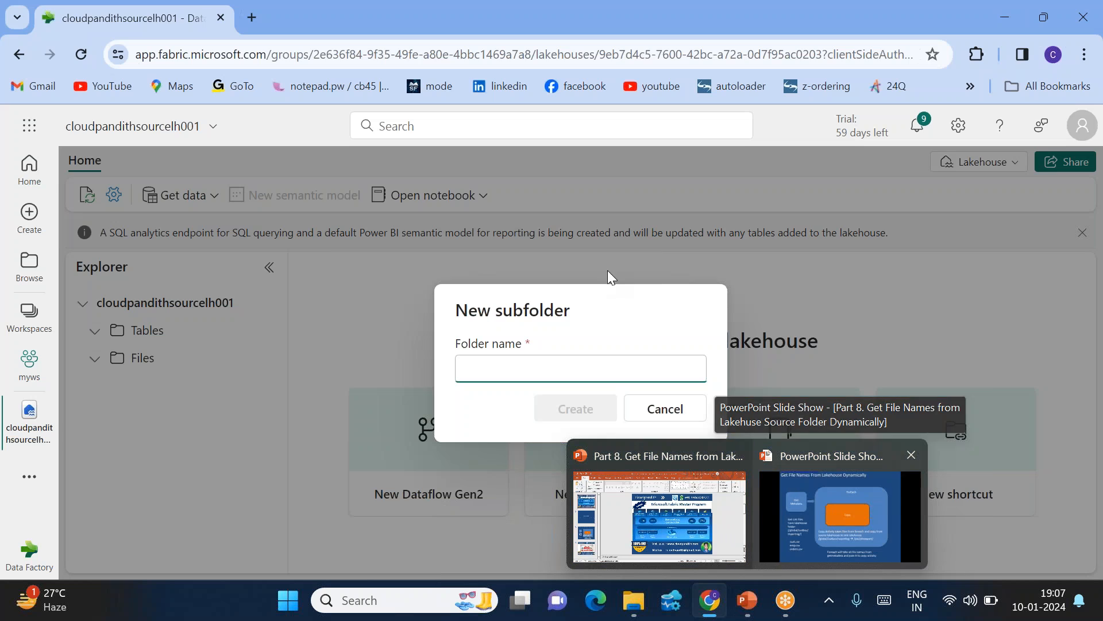
{"action": "type", "text": "global"}
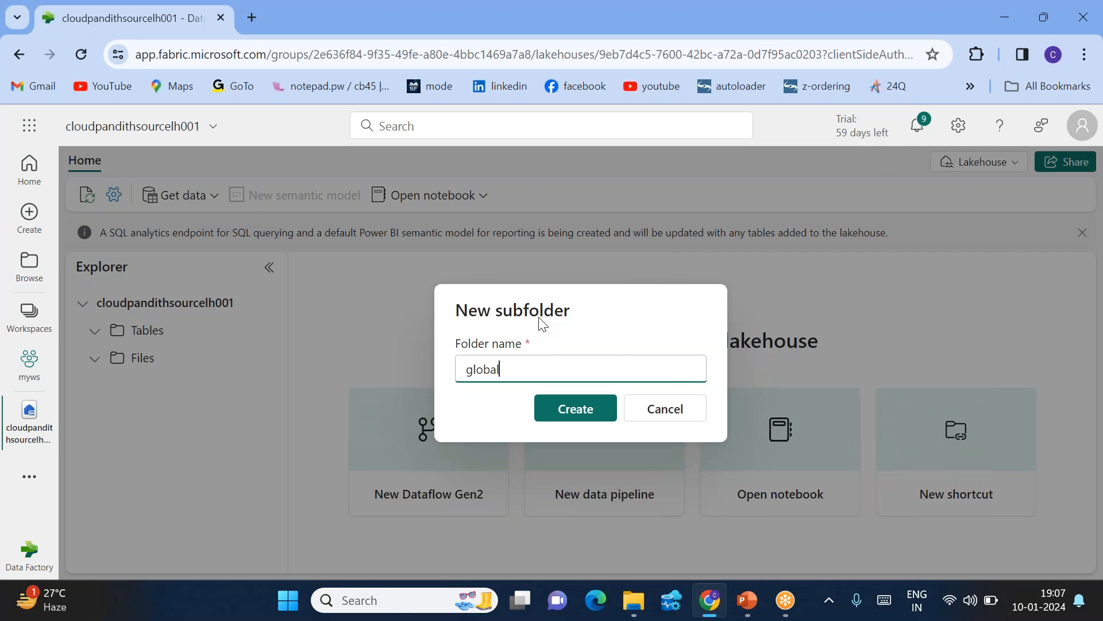
{"action": "type", "text": "/"}
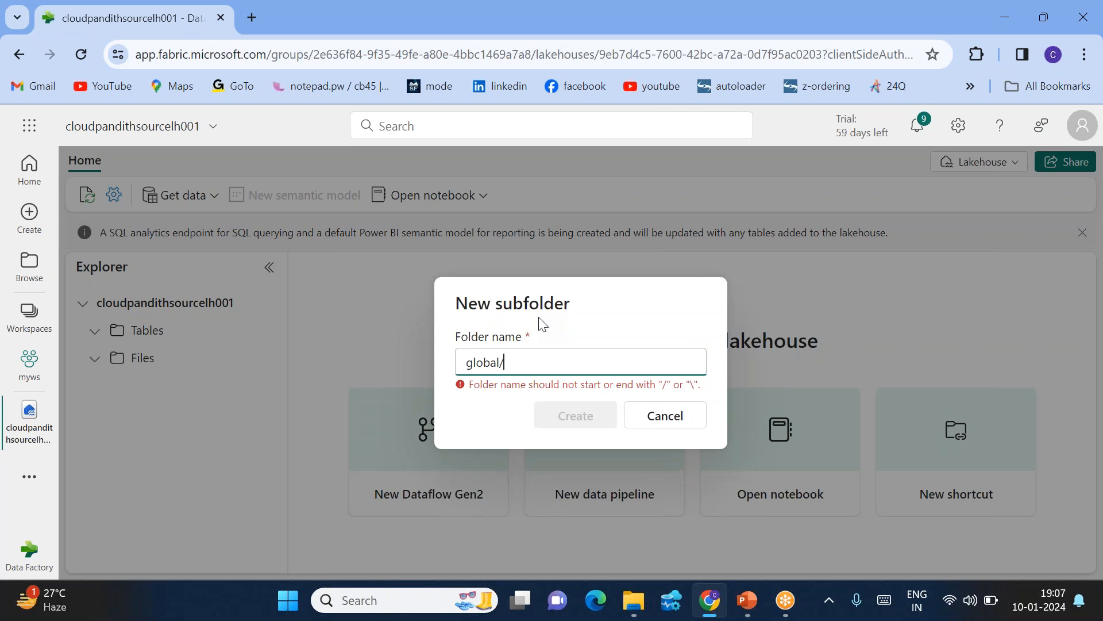
{"action": "type", "text": "oubox/reporting"}
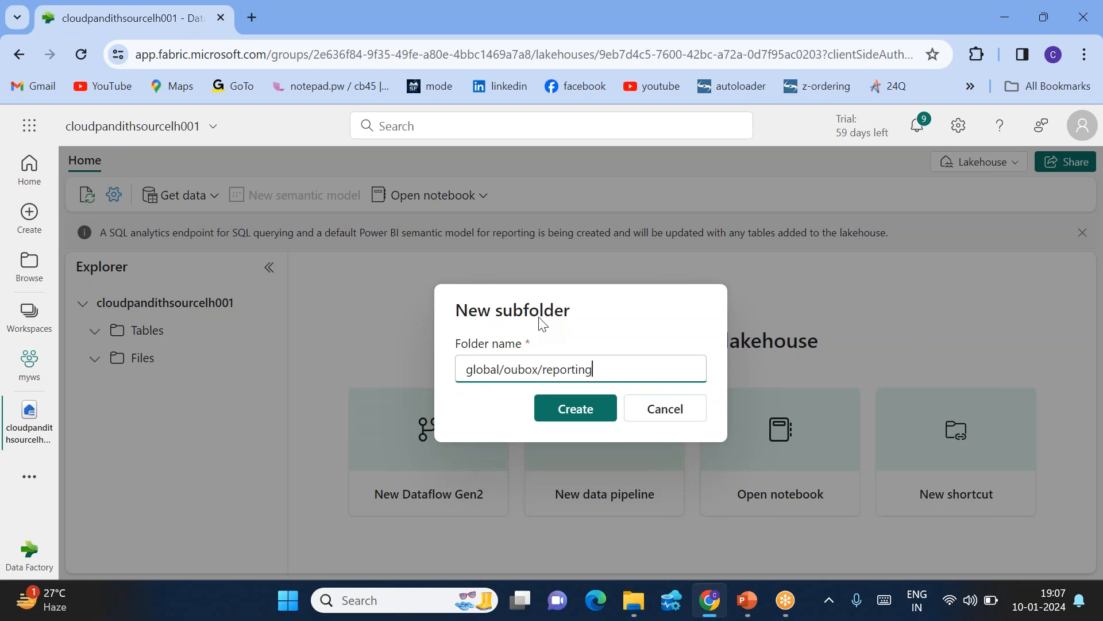
{"action": "left_click", "coordinate": [583, 406]}
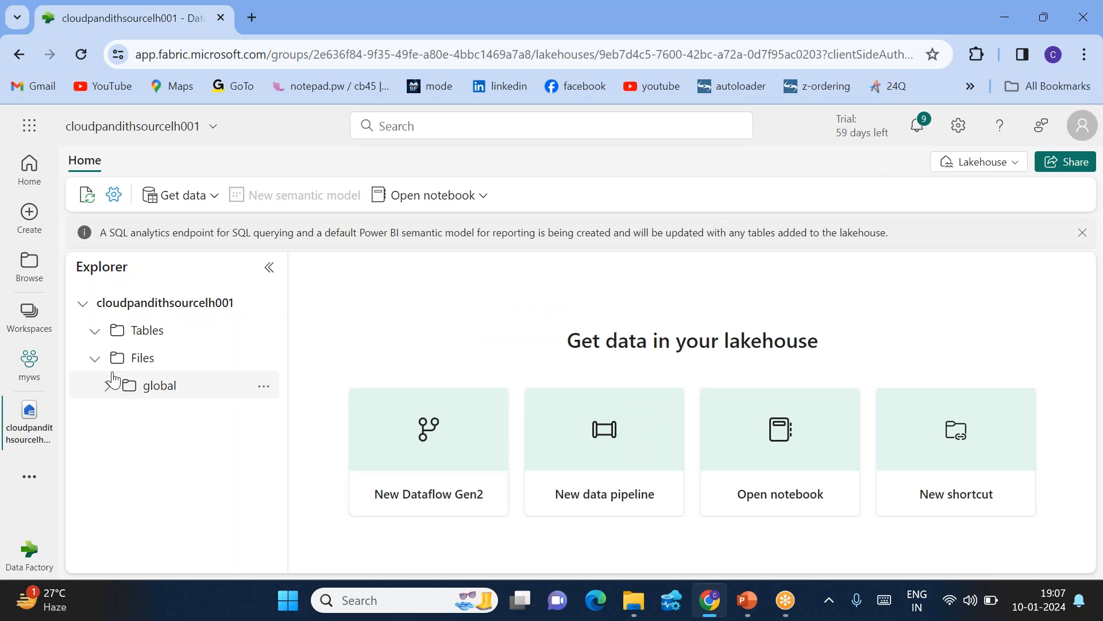
Expand the global folder and rename its oubox subfolder to outbox.
{"action": "left_click", "coordinate": [107, 386]}
{"action": "left_click", "coordinate": [120, 414]}
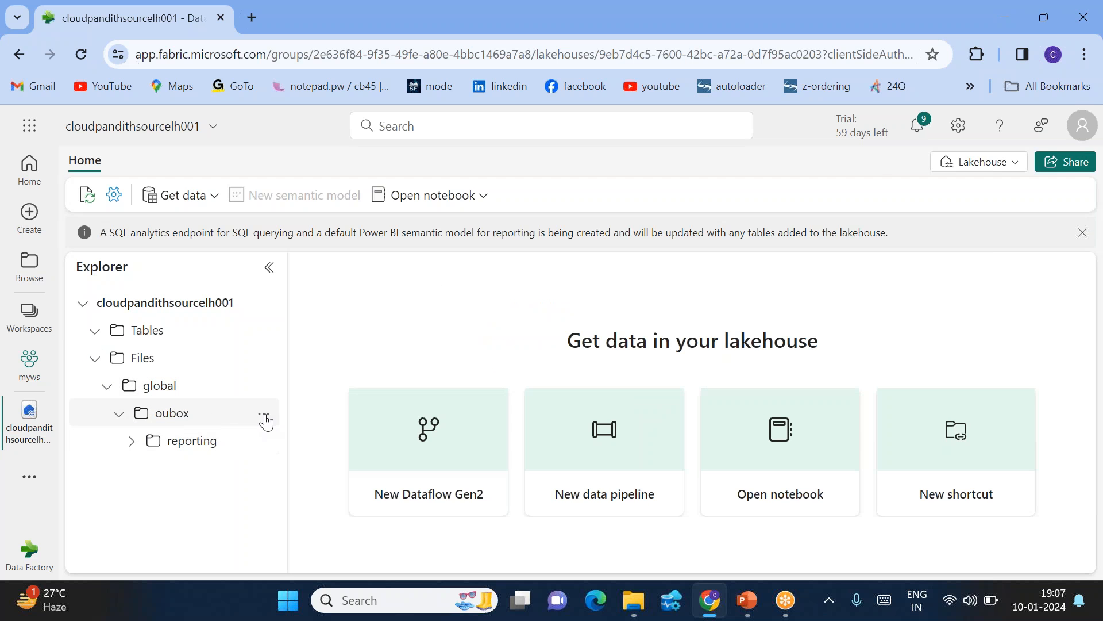
{"action": "left_click", "coordinate": [264, 414]}
{"action": "left_click", "coordinate": [310, 453]}
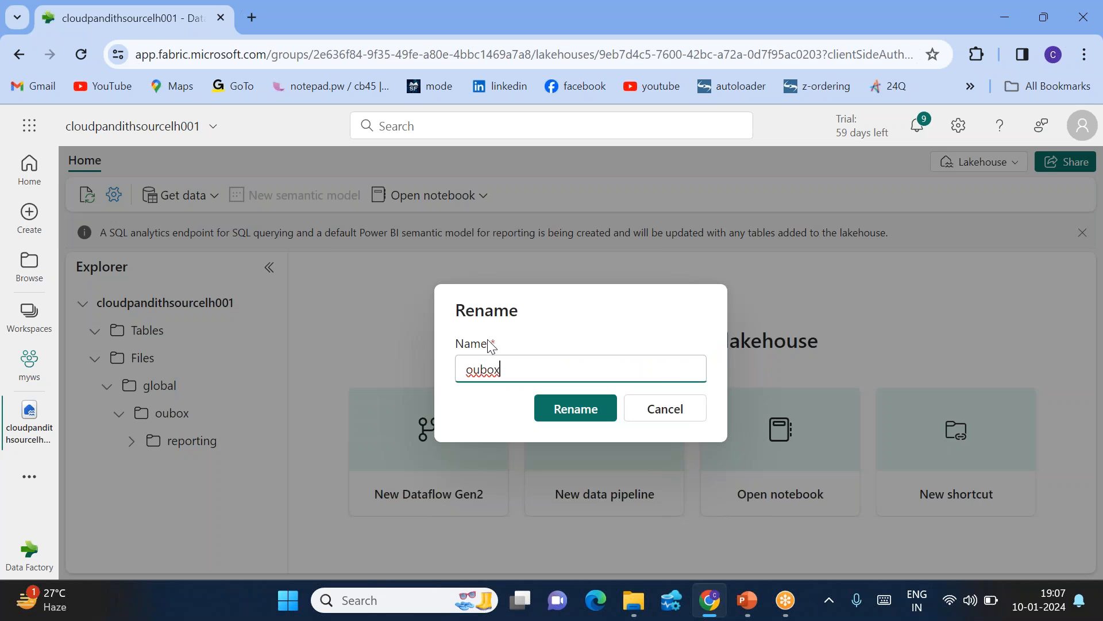
{"action": "left_click", "coordinate": [481, 369]}
{"action": "type", "text": "t"}
{"action": "left_click", "coordinate": [557, 409]}
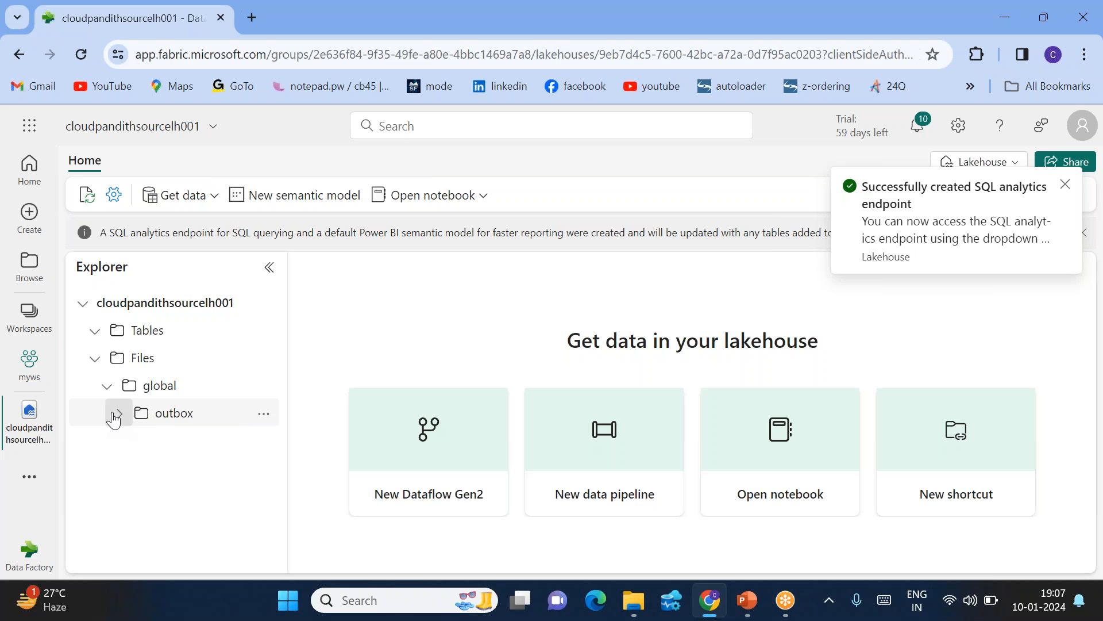
Upload the cust, emp and orders CSV files from the local dataset folder 8 into global/outbox/reporting.
{"action": "left_click", "coordinate": [115, 417]}
{"action": "left_click", "coordinate": [130, 441]}
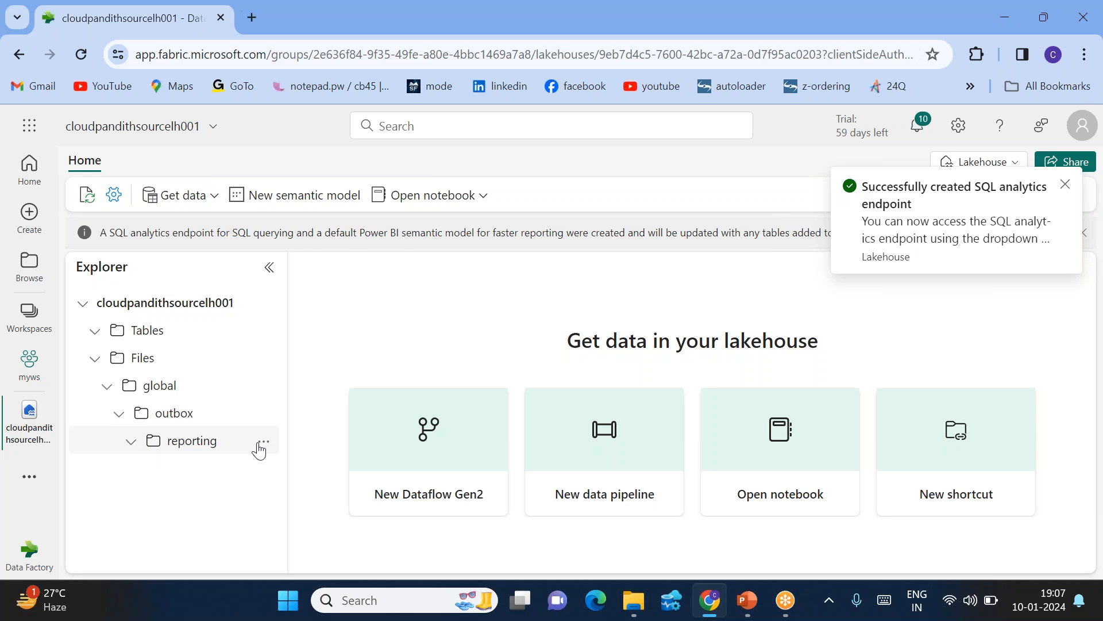
{"action": "left_click", "coordinate": [264, 441]}
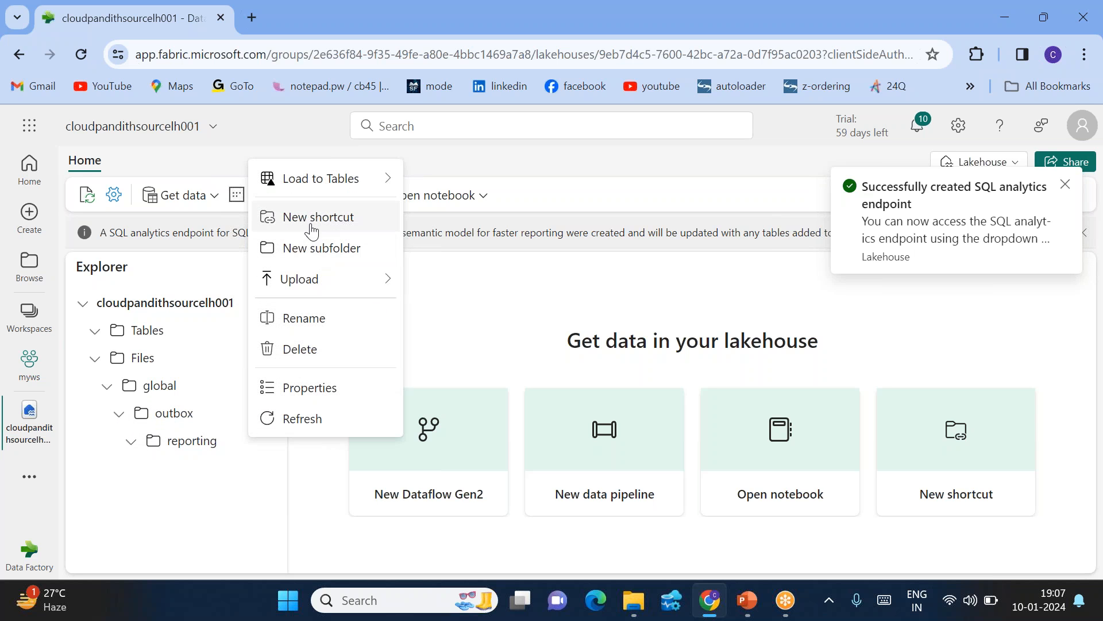
{"action": "mouse_move", "coordinate": [322, 286]}
{"action": "left_click", "coordinate": [475, 285]}
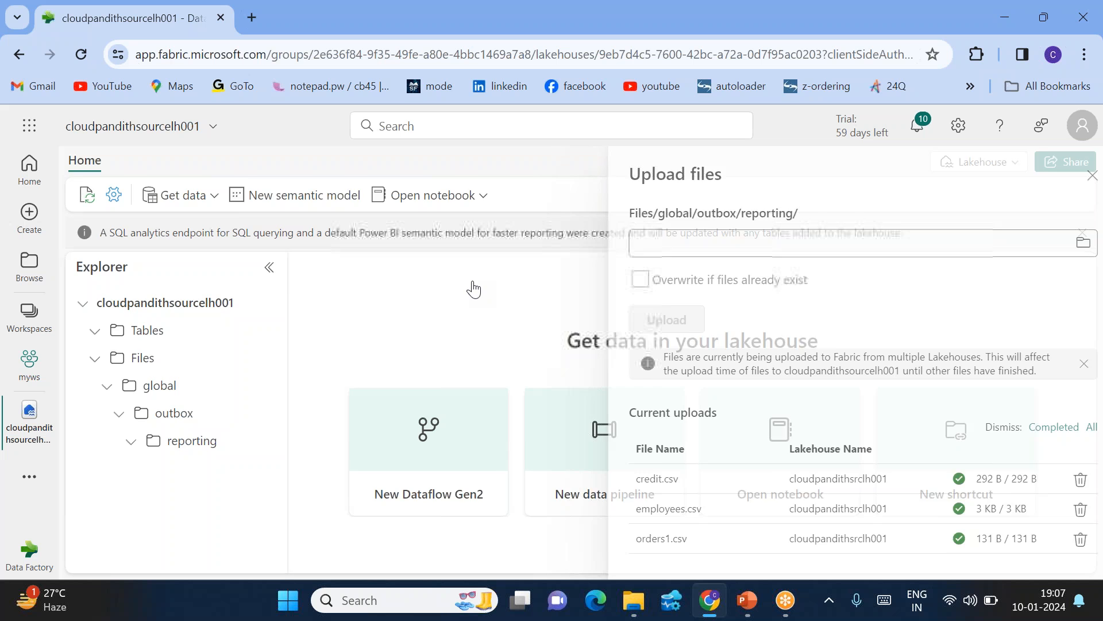
{"action": "left_click", "coordinate": [1068, 243]}
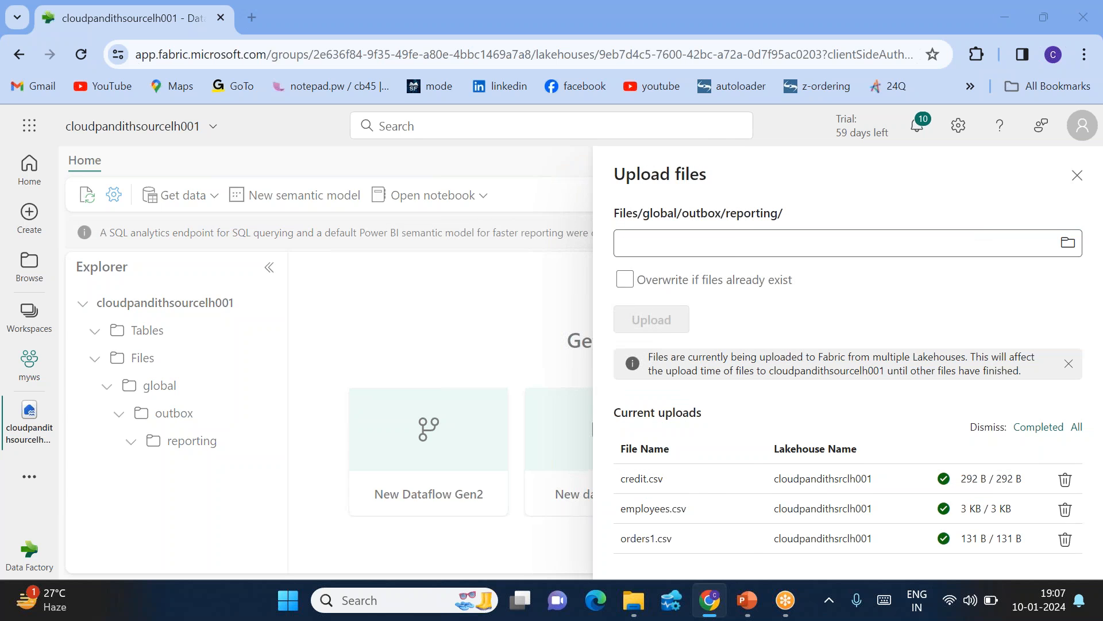
{"action": "double_click", "coordinate": [242, 278]}
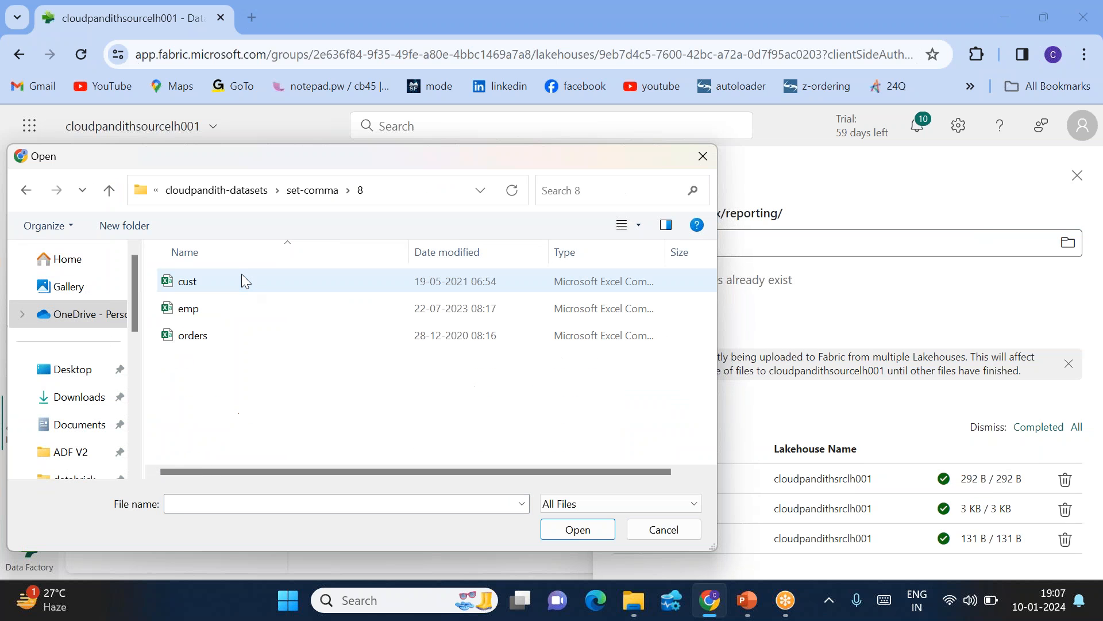
{"action": "key", "text": "ctrl+a"}
{"action": "left_click", "coordinate": [578, 528]}
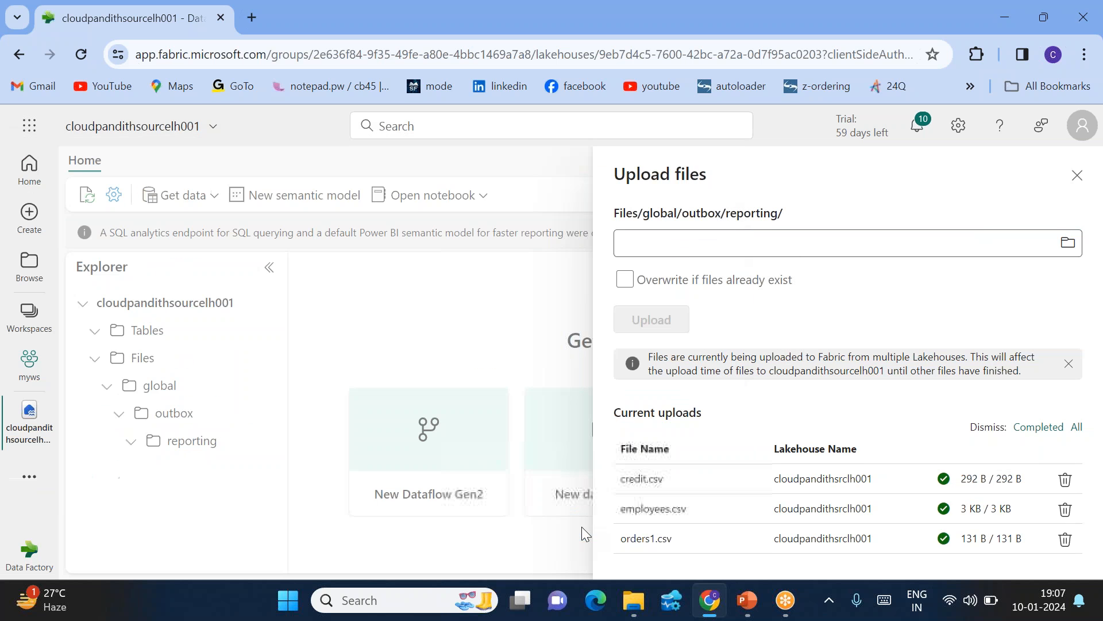
{"action": "left_click", "coordinate": [652, 320]}
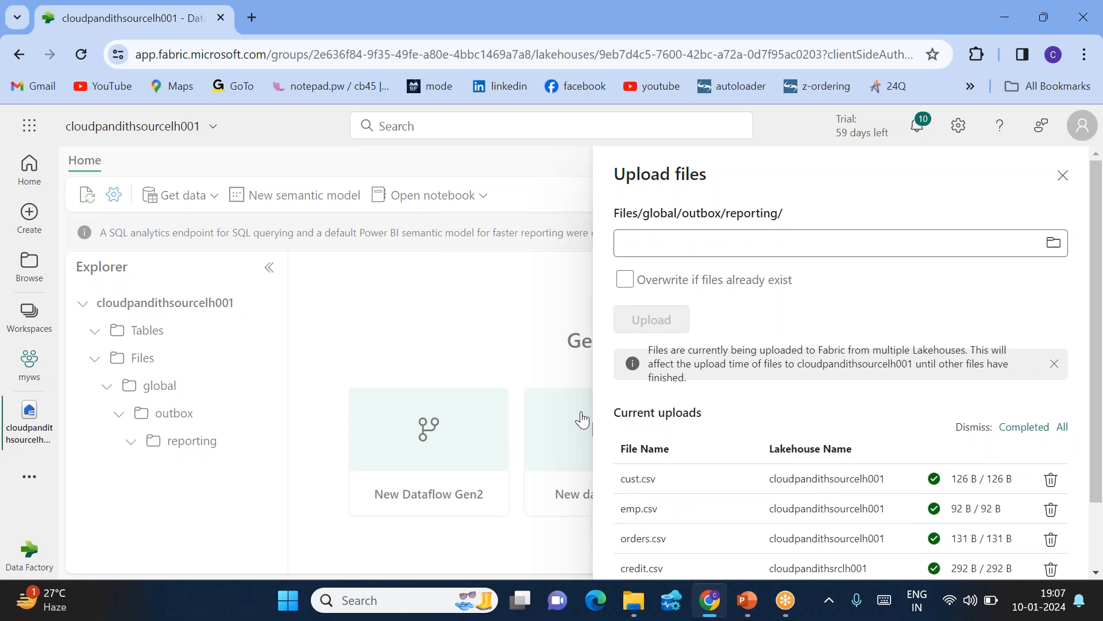
{"action": "left_click", "coordinate": [1063, 175]}
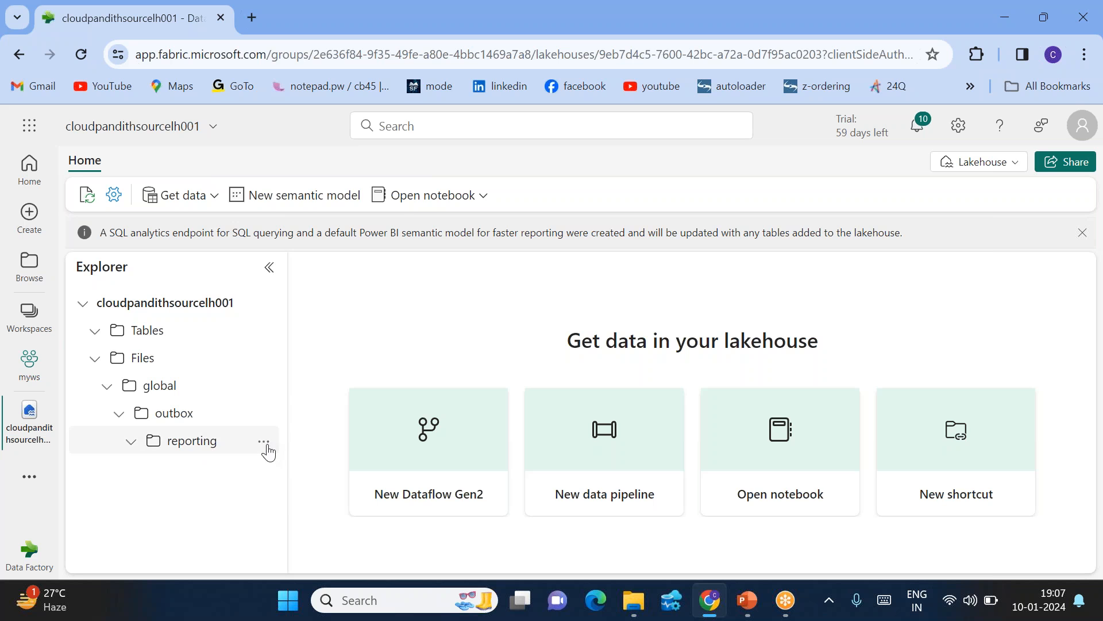
Refresh the reporting folder and open it to check the uploaded files.
{"action": "left_click", "coordinate": [265, 448]}
{"action": "left_click", "coordinate": [305, 421]}
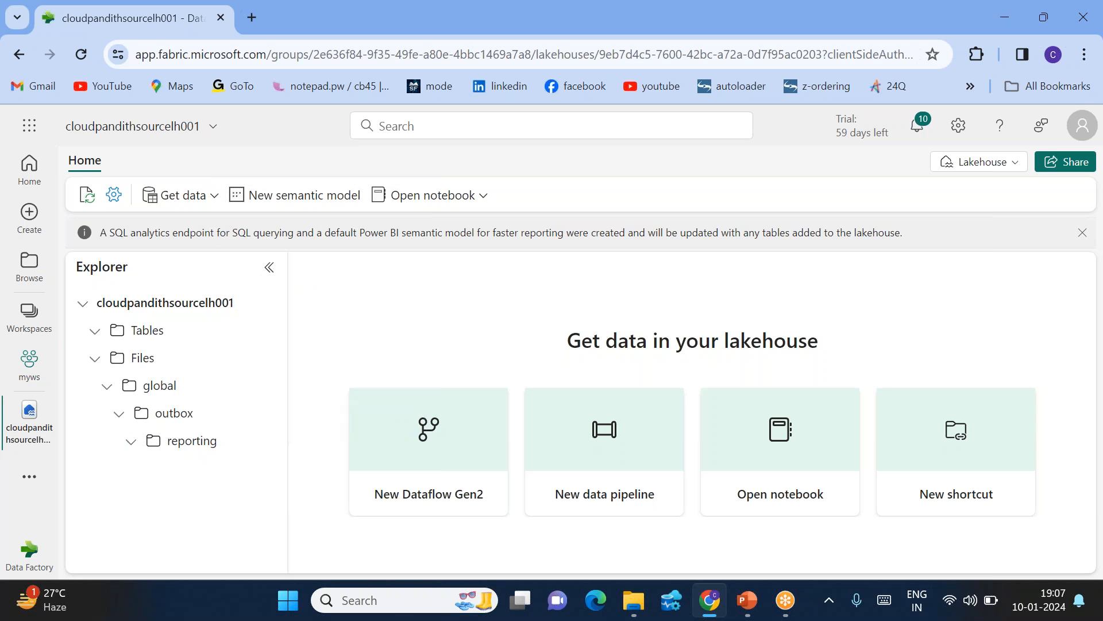
{"action": "left_click", "coordinate": [230, 442]}
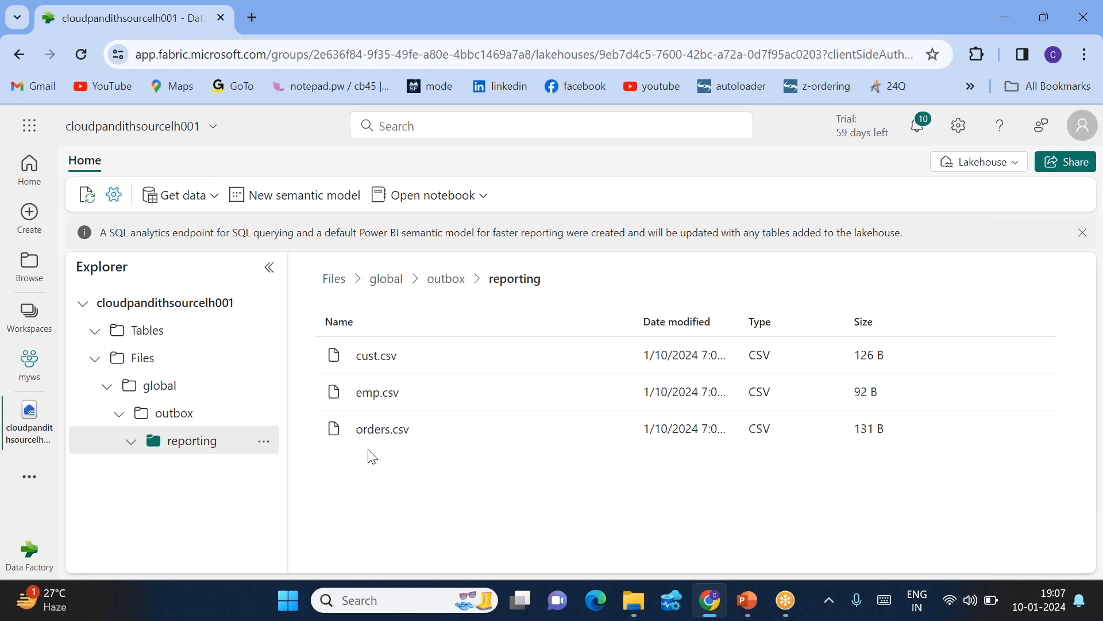
Return to the myws workspace and create a second lakehouse named cloudpandithsinklh001.
{"action": "left_click", "coordinate": [33, 353]}
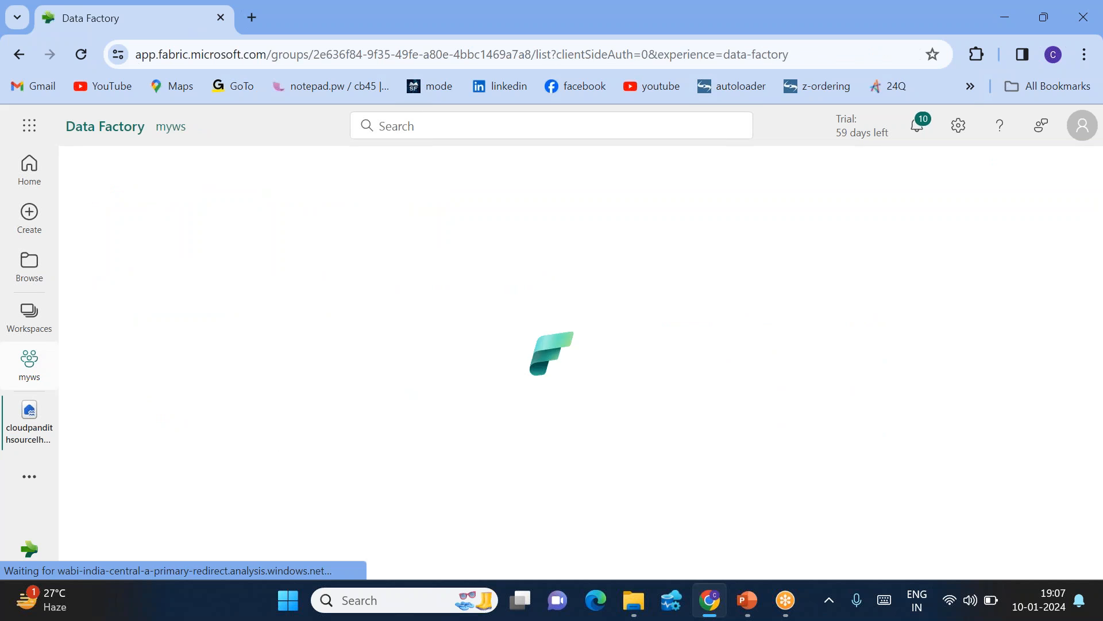
{"action": "left_click", "coordinate": [148, 214]}
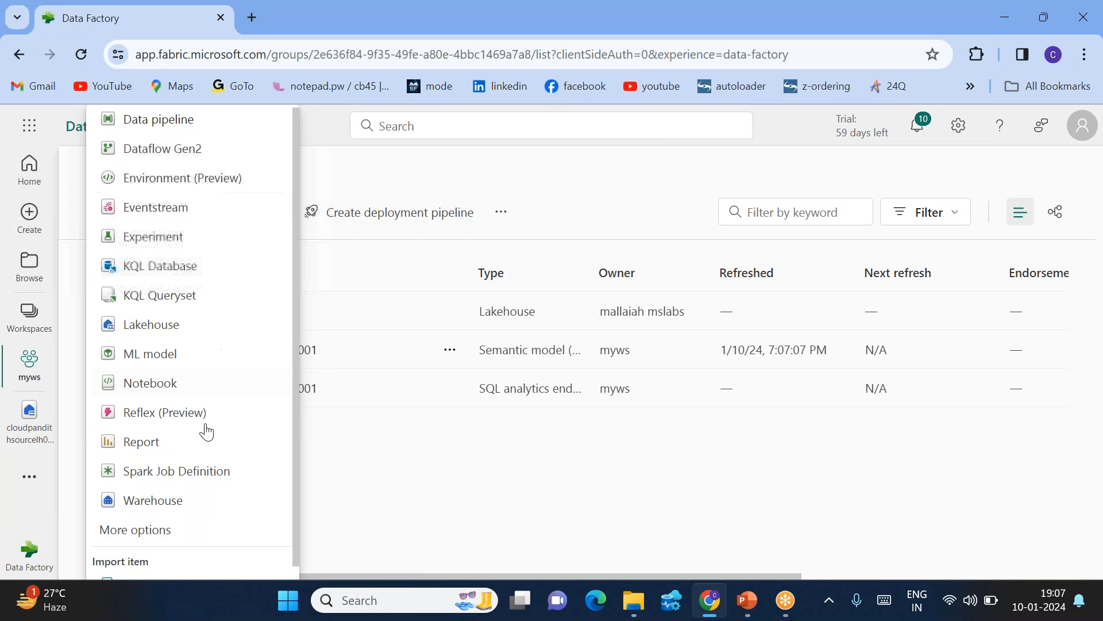
{"action": "left_click", "coordinate": [149, 323]}
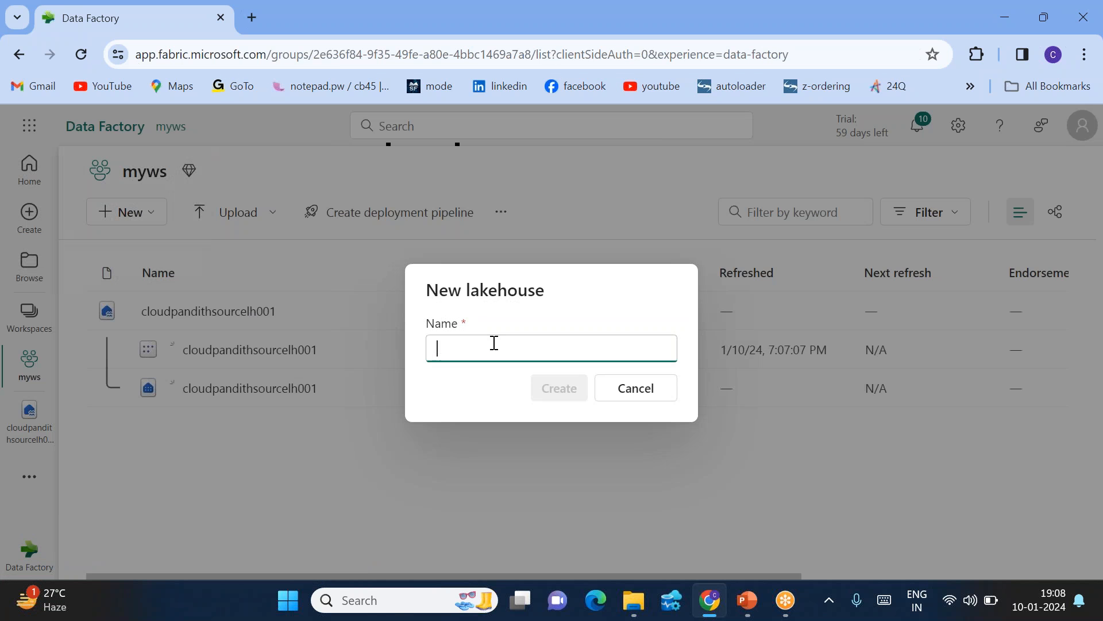
{"action": "type", "text": "cloudpandithsinklh001"}
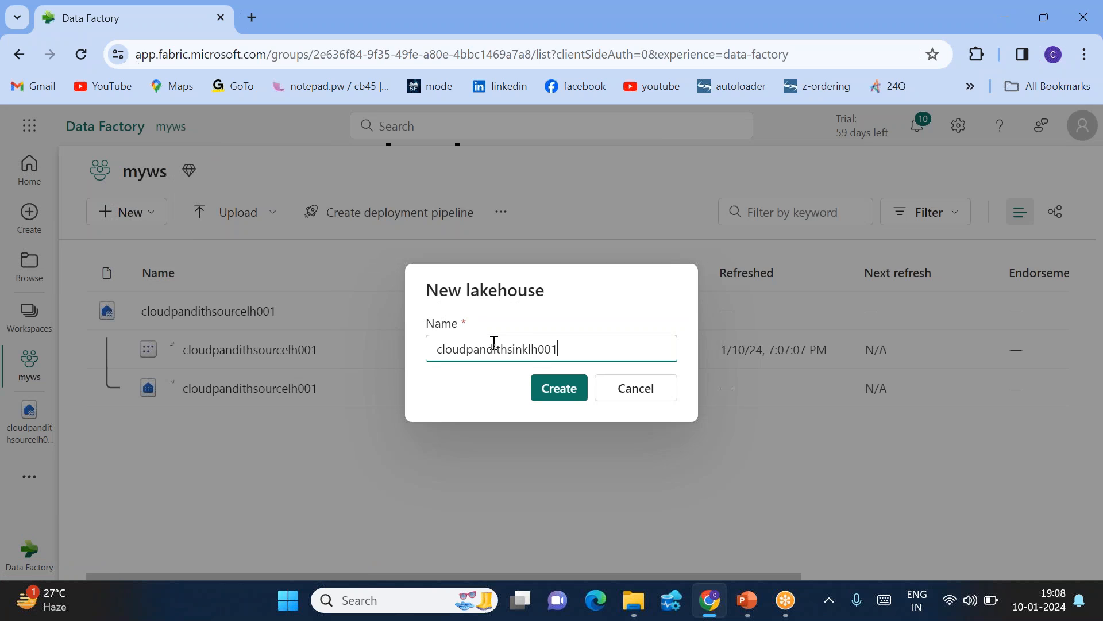
{"action": "left_click", "coordinate": [573, 398]}
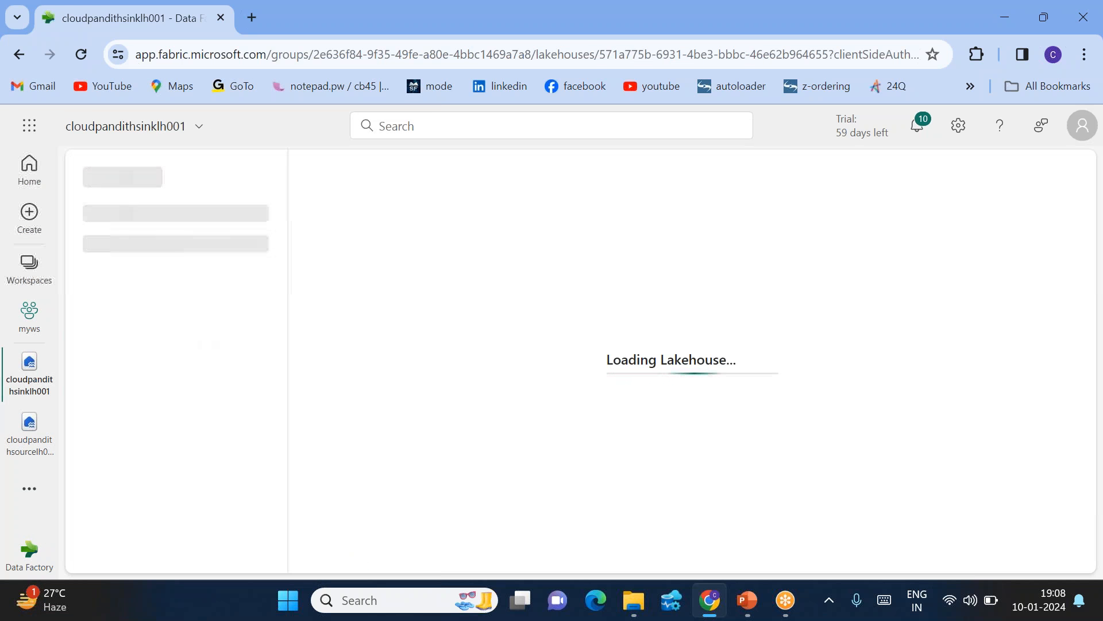
Check the sink path on the PowerPoint slide and create the subfolder path pbi/pbiexport under Files in cloudpandithsinklh001.
{"action": "key", "text": "alt+Tab"}
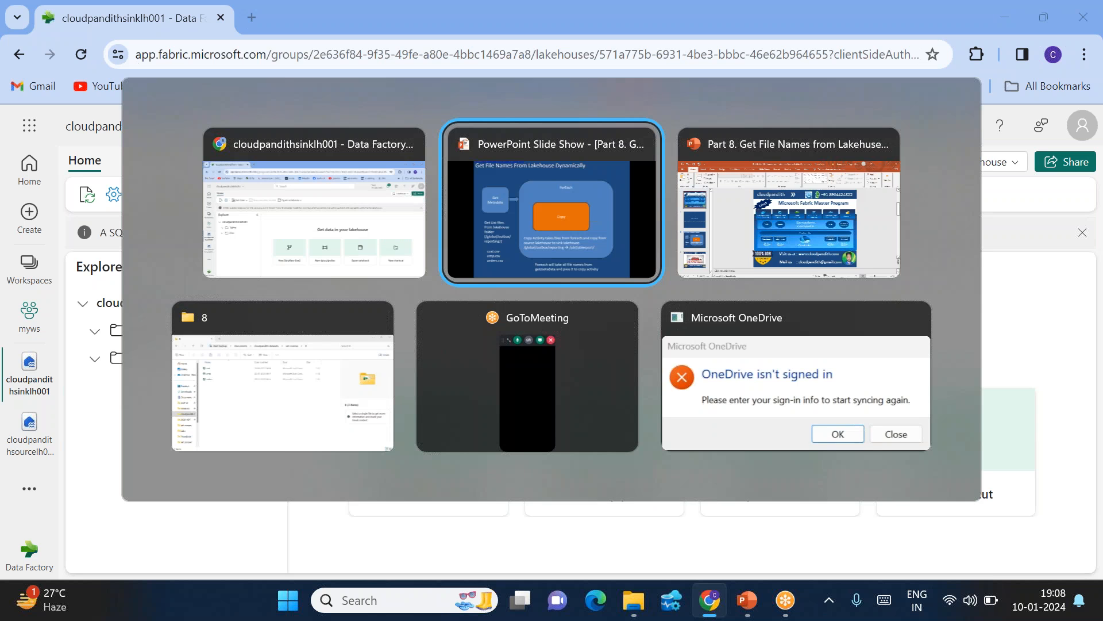
{"action": "left_click", "coordinate": [500, 210]}
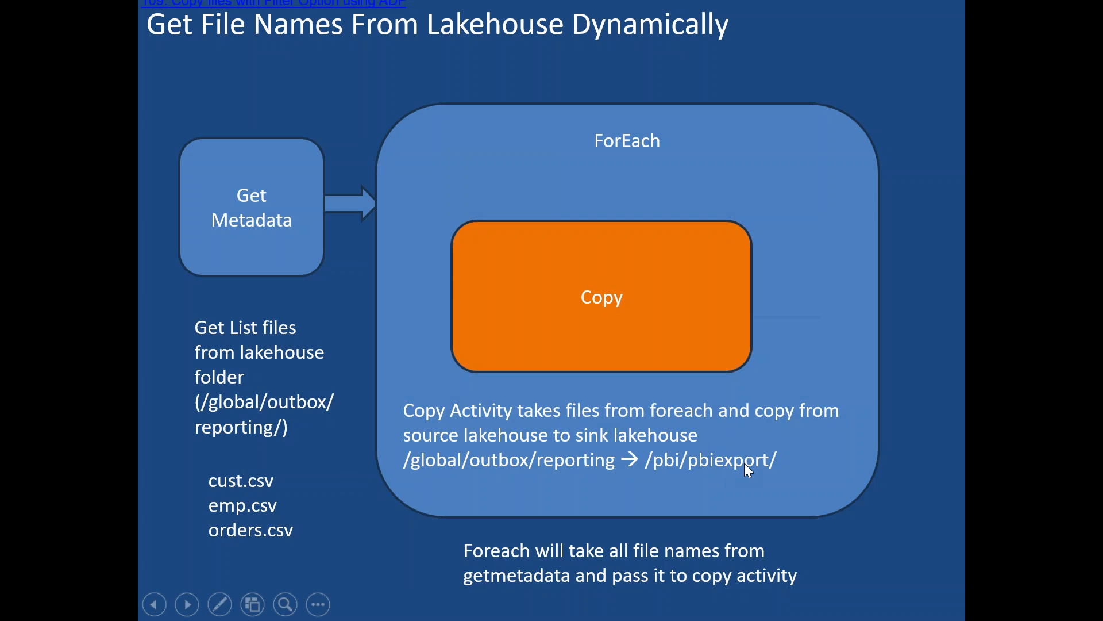
{"action": "key", "text": "alt+Tab"}
{"action": "left_click", "coordinate": [262, 360]}
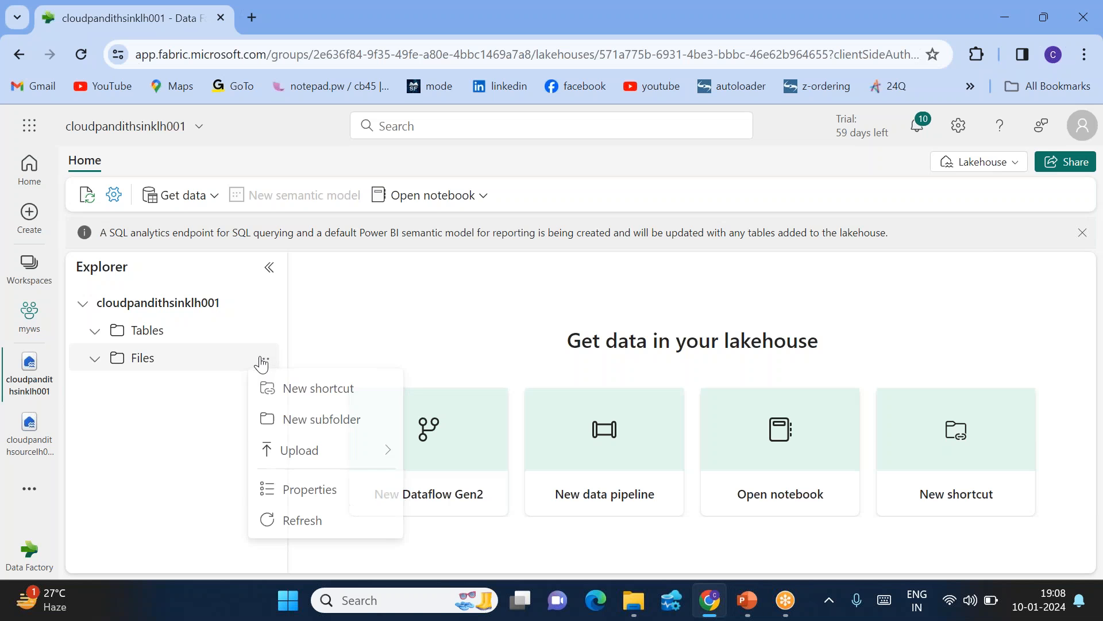
{"action": "left_click", "coordinate": [321, 420]}
{"action": "type", "text": "pbi/"}
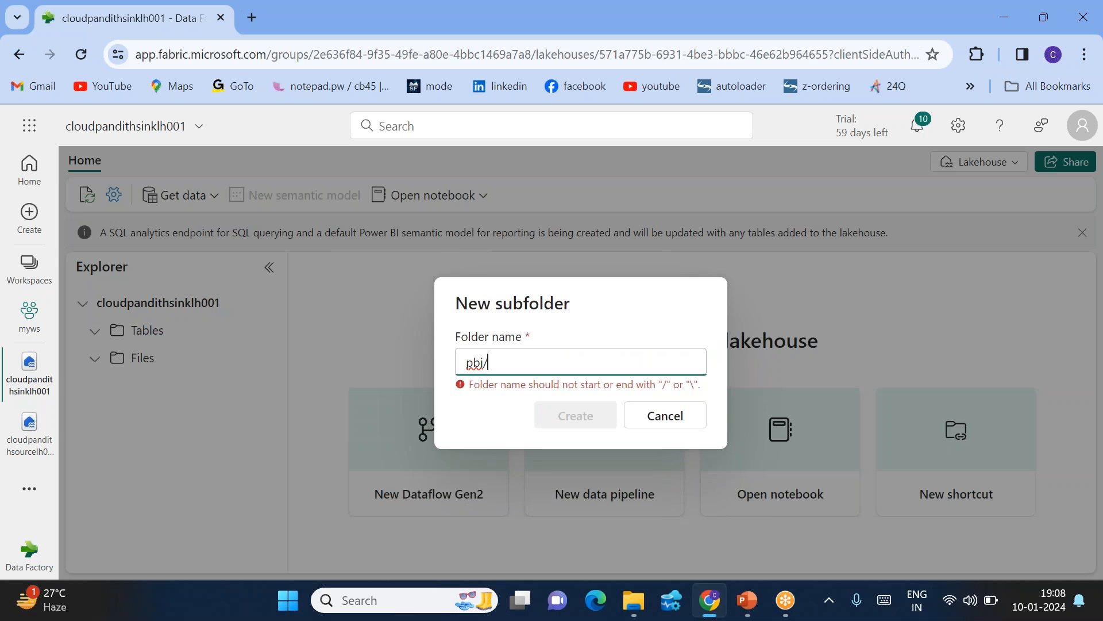
{"action": "type", "text": "pbiexport"}
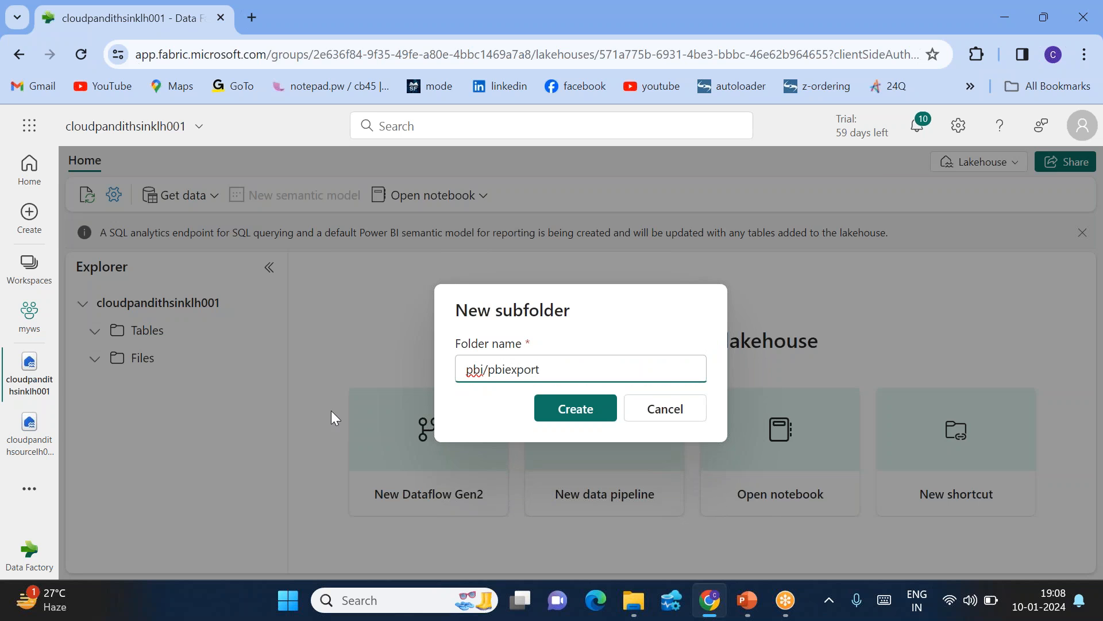
{"action": "left_click", "coordinate": [575, 408]}
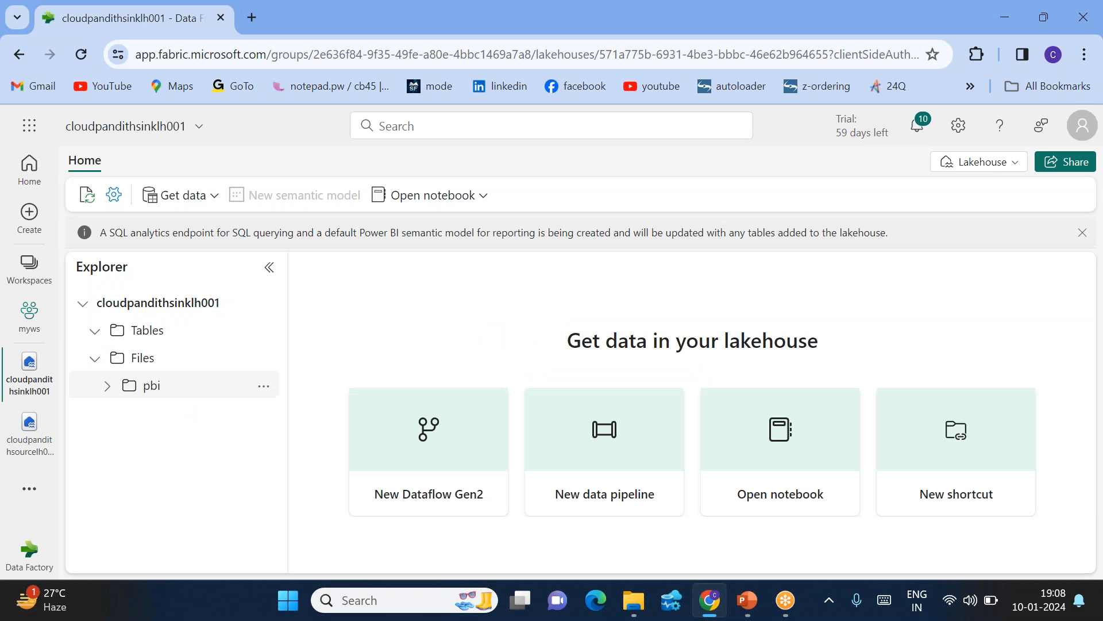
Expand the pbi and pbiexport folders in the sink lakehouse to check them and return to the myws workspace.
{"action": "left_click", "coordinate": [108, 387]}
{"action": "left_click", "coordinate": [120, 414]}
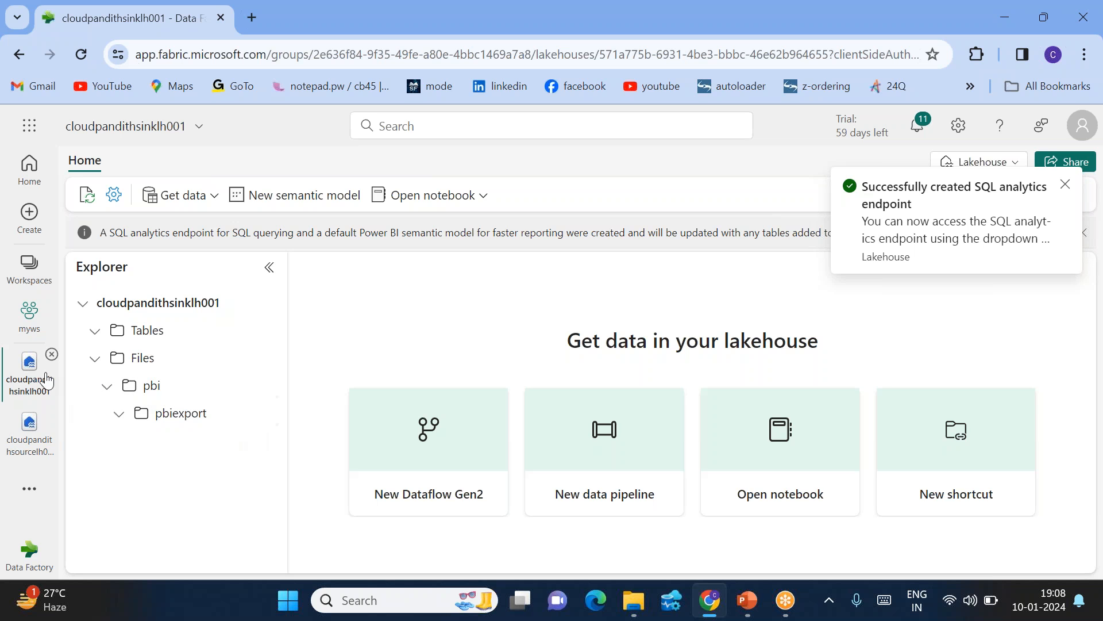
{"action": "left_click", "coordinate": [34, 324]}
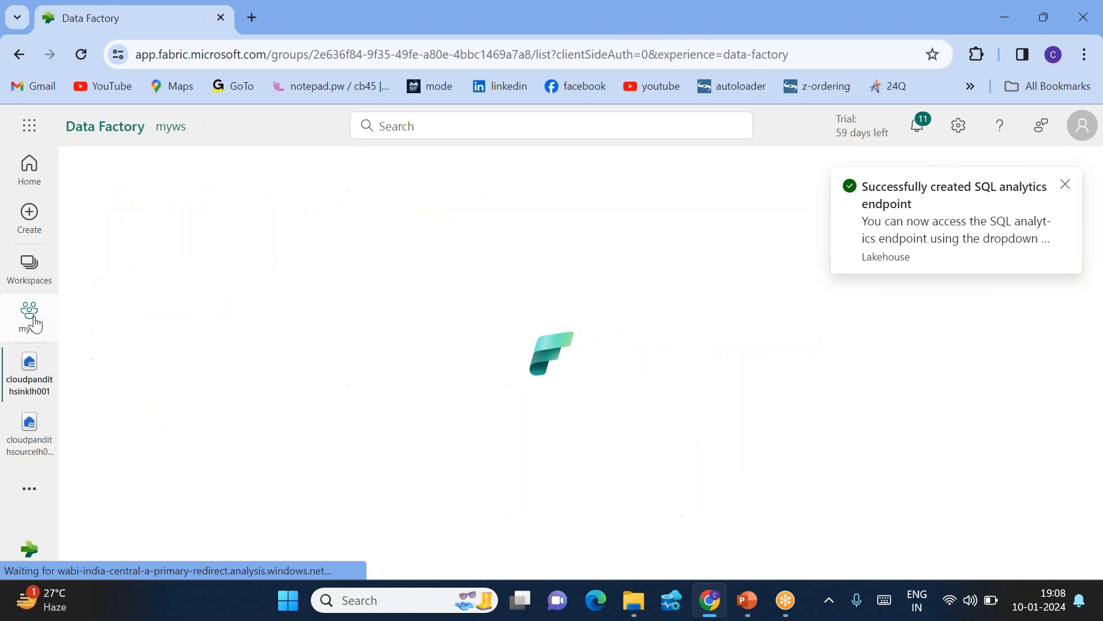
Create a new data pipeline named pl_DataIngestion_Dynamically in the myws workspace.
{"action": "left_click", "coordinate": [146, 221]}
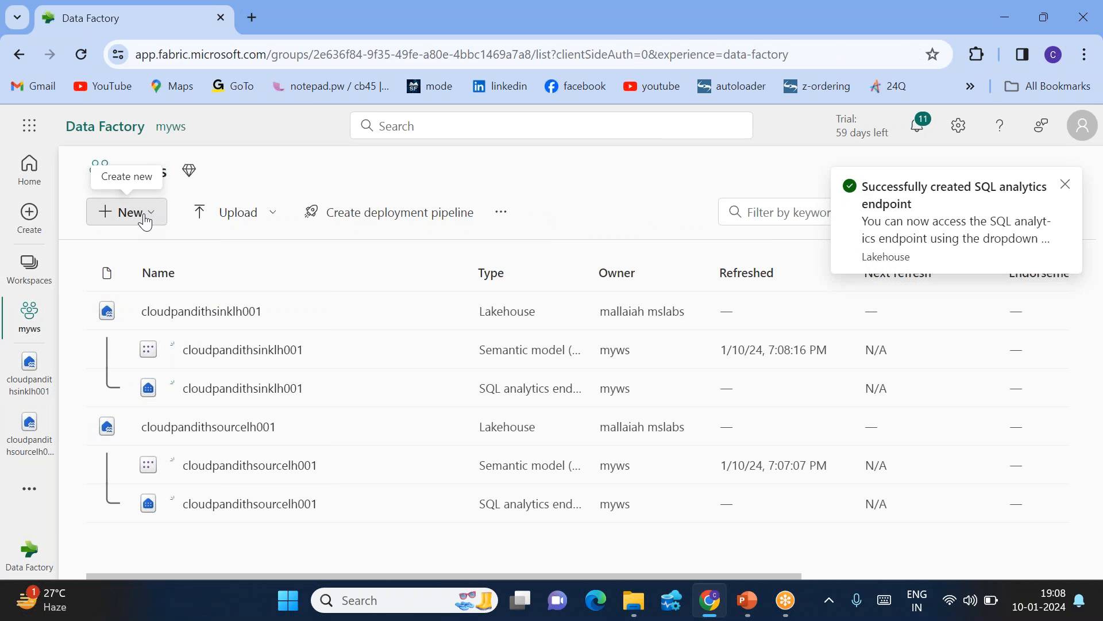
{"action": "left_click", "coordinate": [154, 132]}
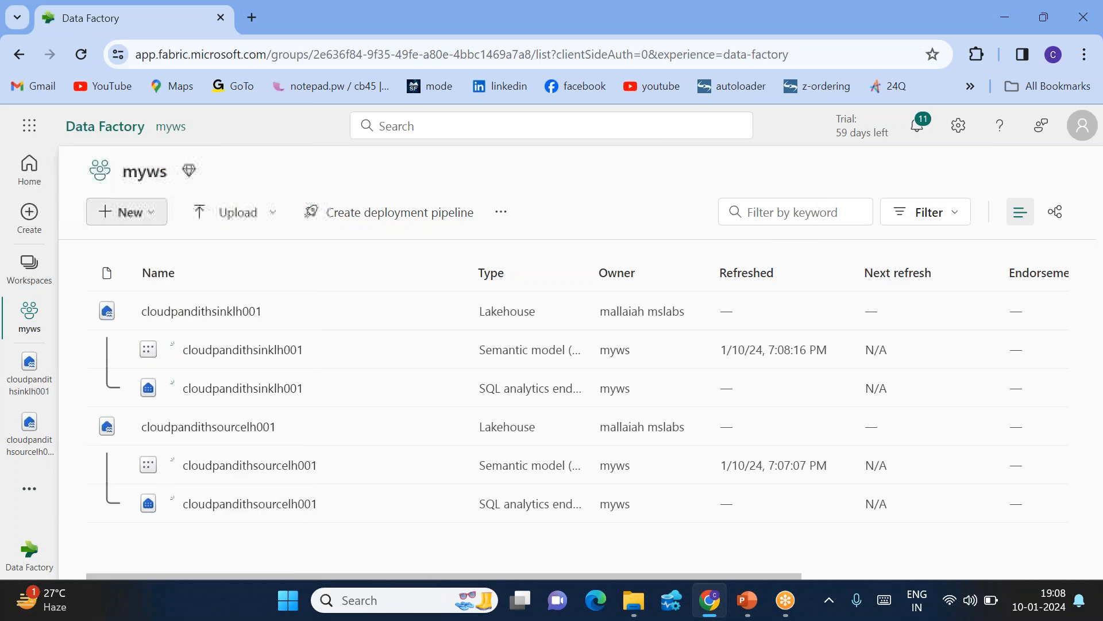
{"action": "type", "text": "p"}
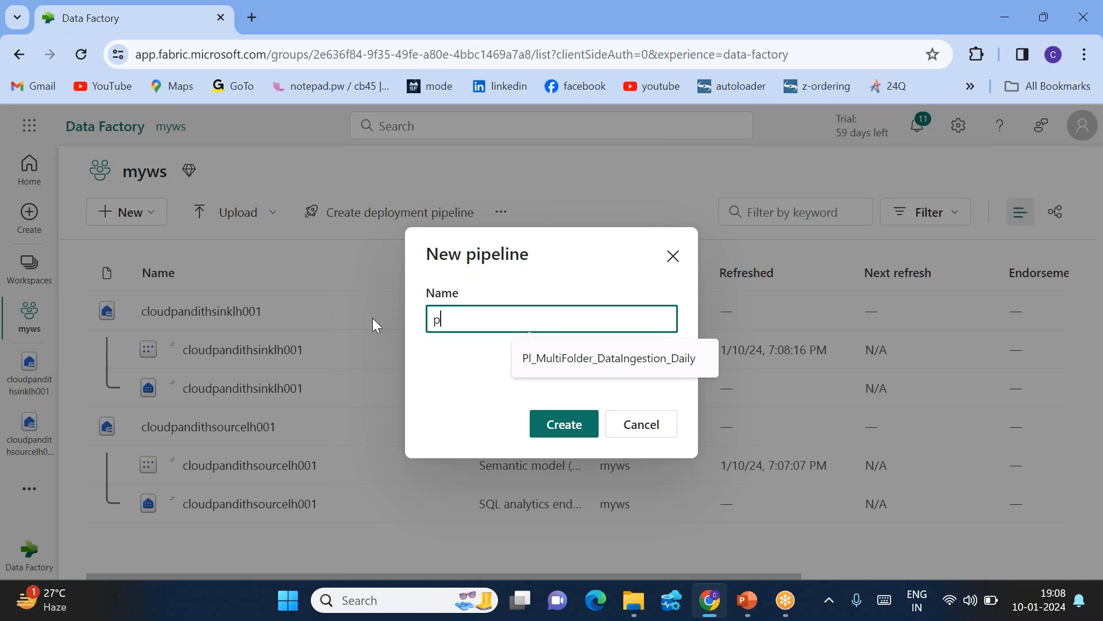
{"action": "type", "text": "l_DataIn"}
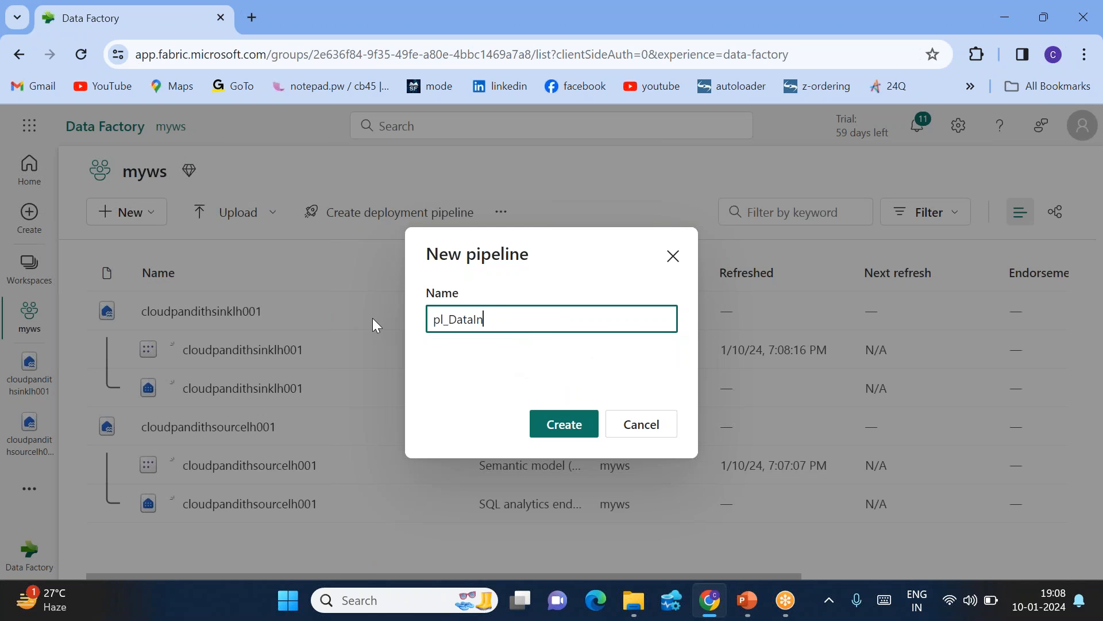
{"action": "type", "text": "gestion_Dynamically"}
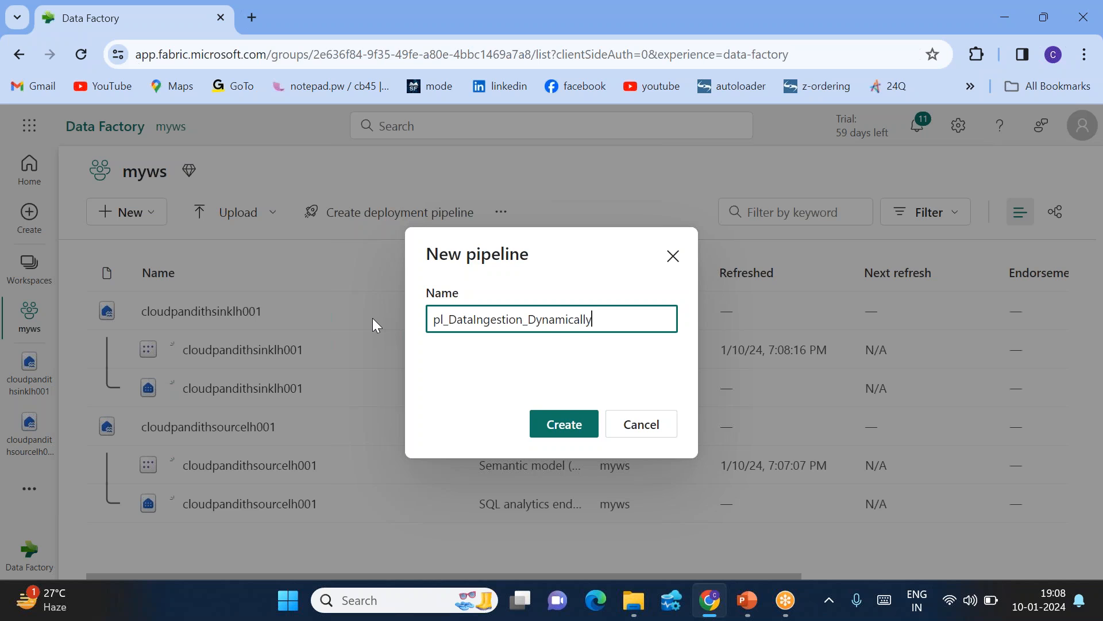
{"action": "left_click", "coordinate": [565, 424]}
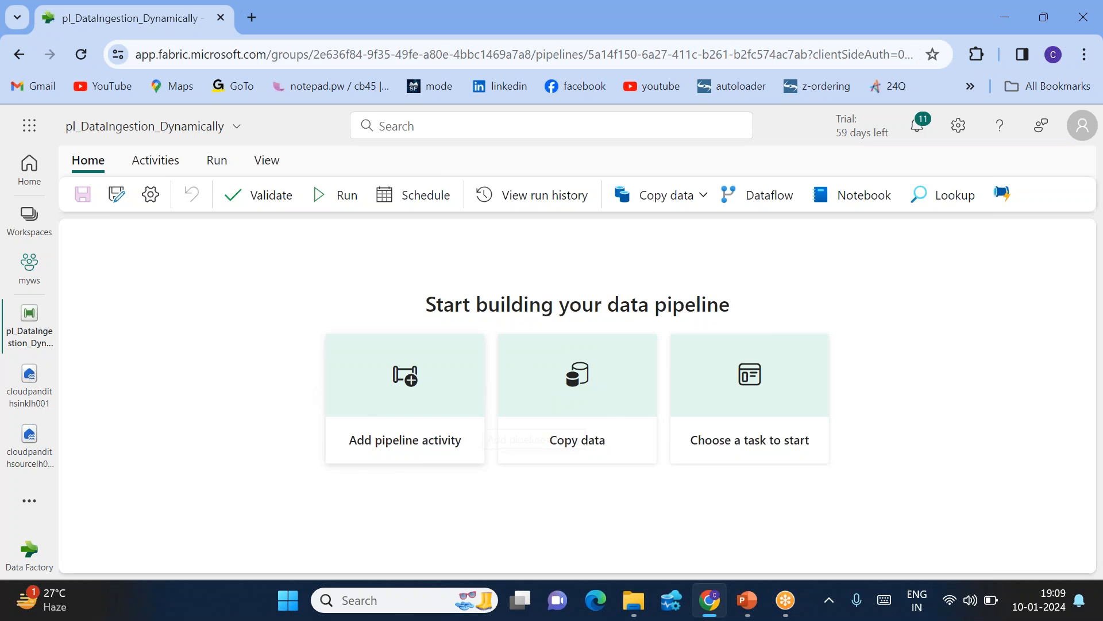
{"action": "left_click", "coordinate": [370, 412]}
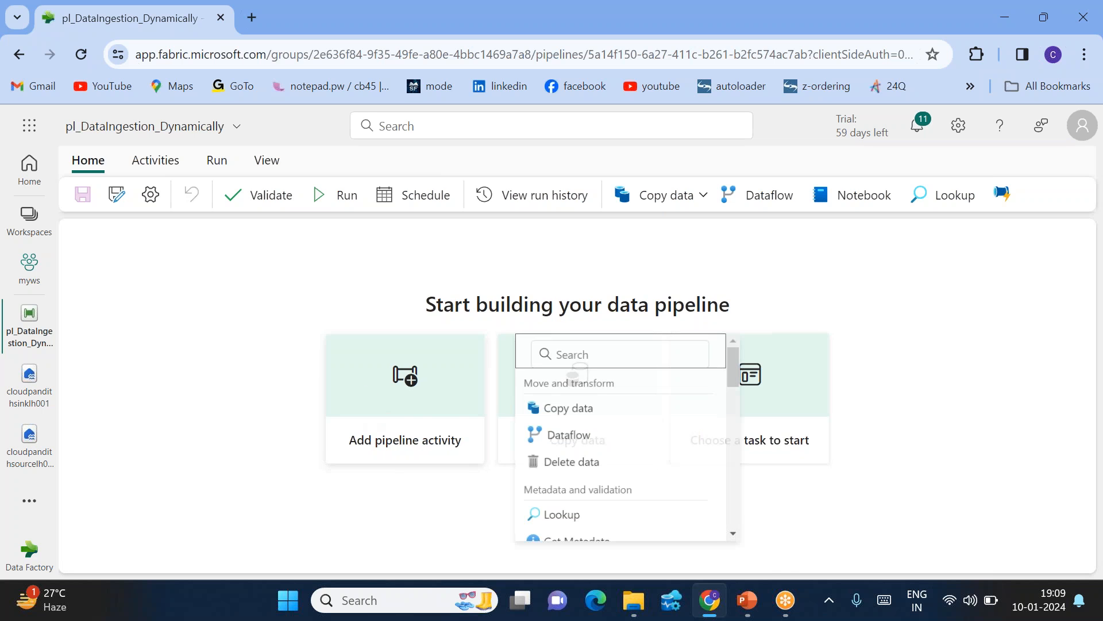
{"action": "scroll", "coordinate": [642, 460], "scroll_direction": "down", "scroll_amount": 2}
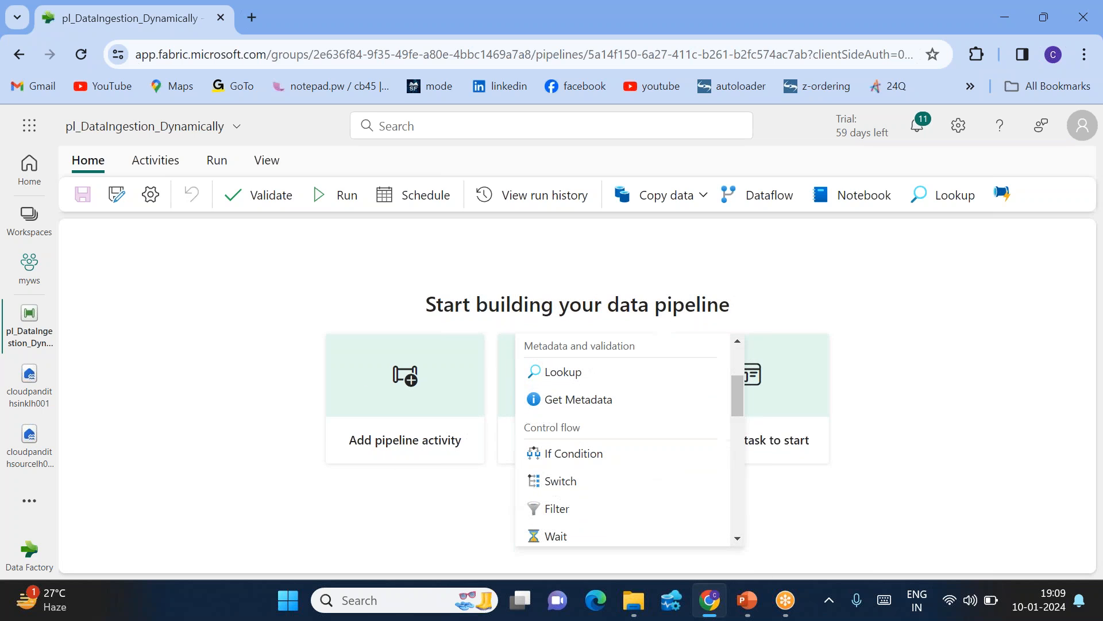
{"action": "left_click", "coordinate": [331, 495]}
Add a Get Metadata activity to the pipeline canvas, shift it slightly and enlarge its properties area.
{"action": "left_click", "coordinate": [162, 163]}
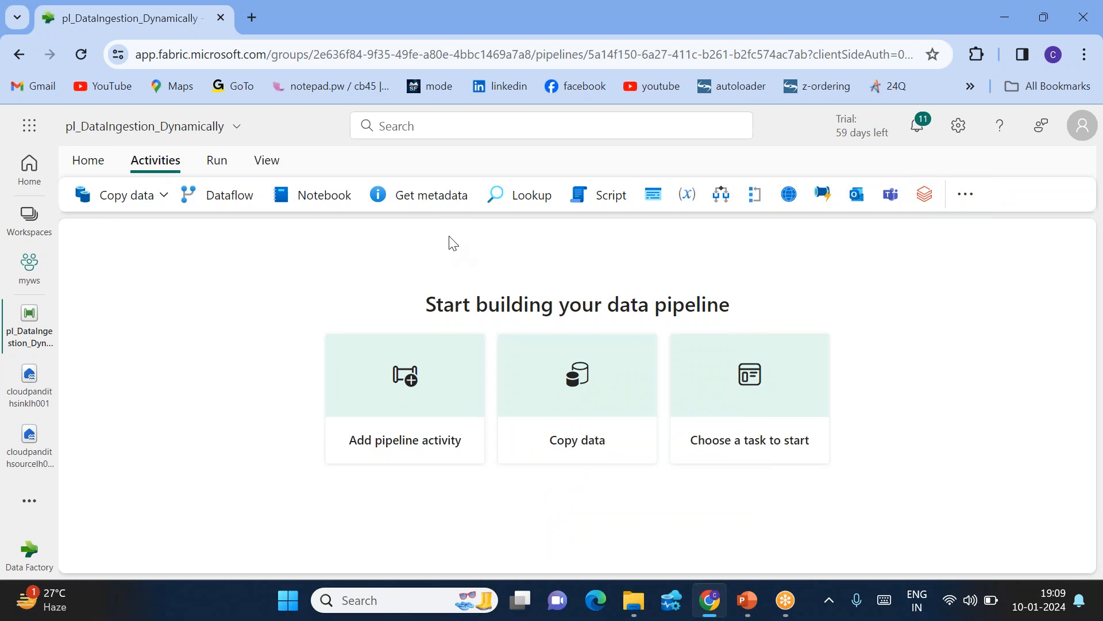
{"action": "left_click", "coordinate": [425, 199]}
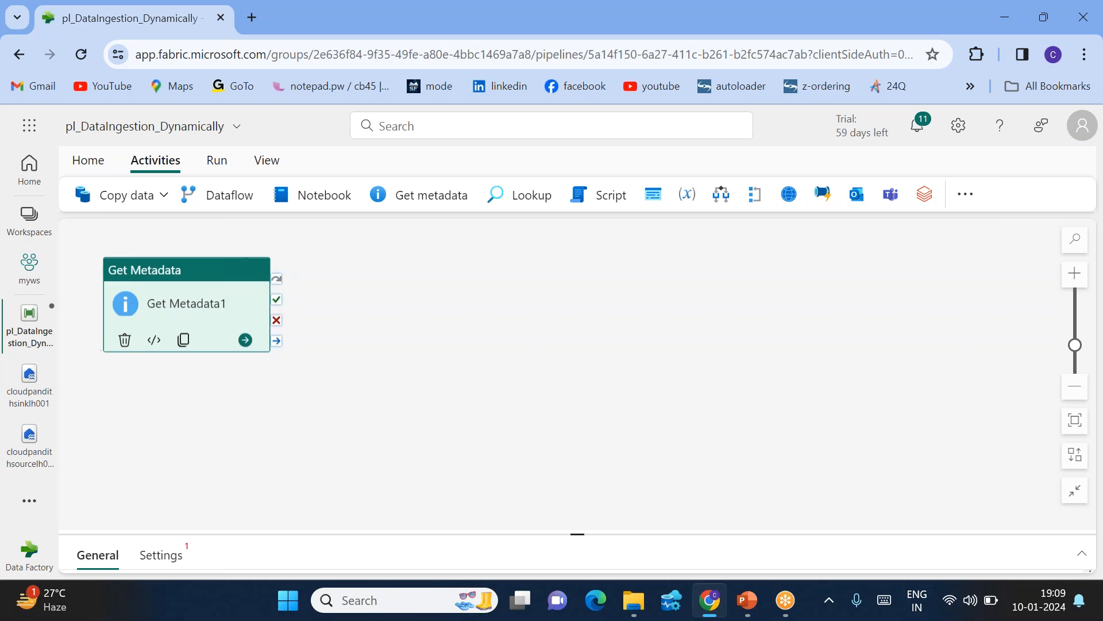
{"action": "left_click_drag", "start_coordinate": [176, 308], "coordinate": [214, 313]}
{"action": "left_click_drag", "start_coordinate": [566, 534], "coordinate": [525, 396]}
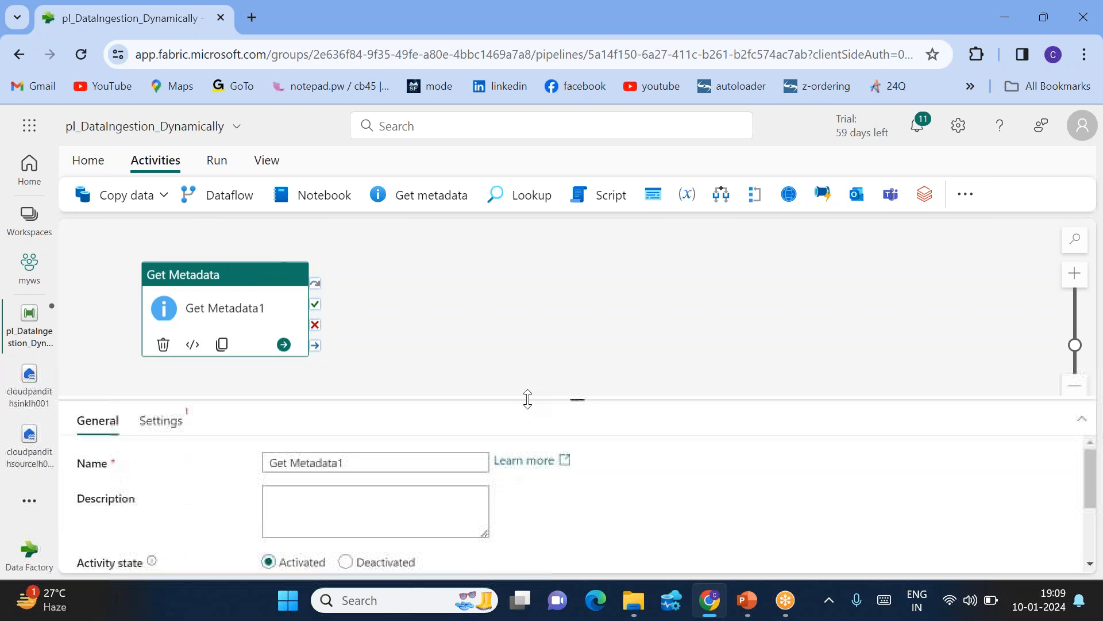
Set the Get Metadata activity to the workspace lakehouse cloudpandithsourcelh001 with Files as the root folder.
{"action": "left_click", "coordinate": [175, 426]}
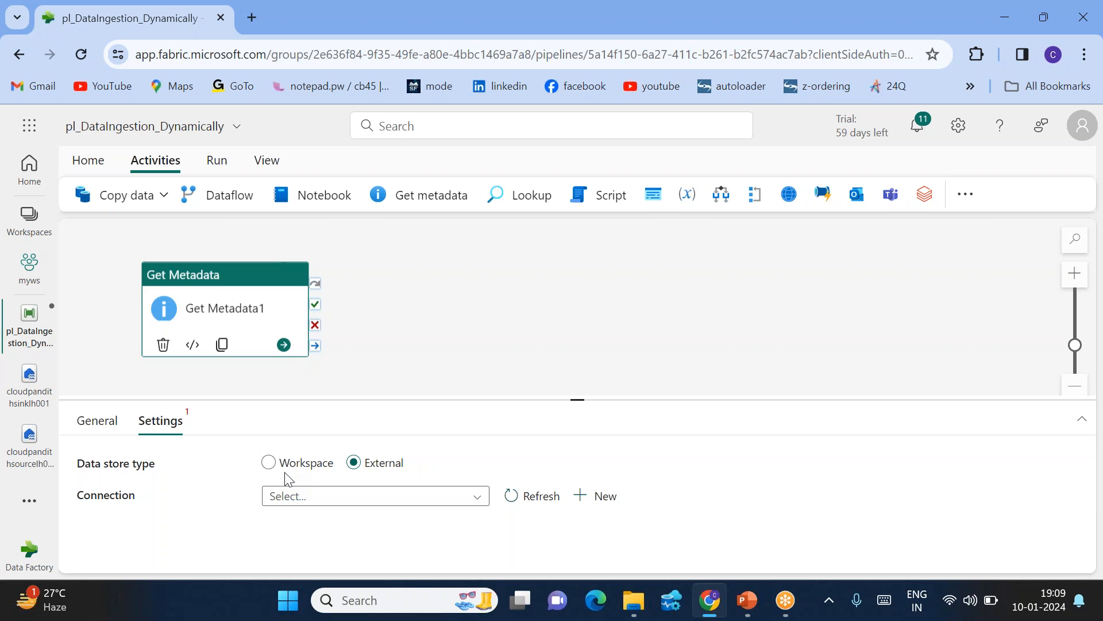
{"action": "left_click", "coordinate": [268, 463]}
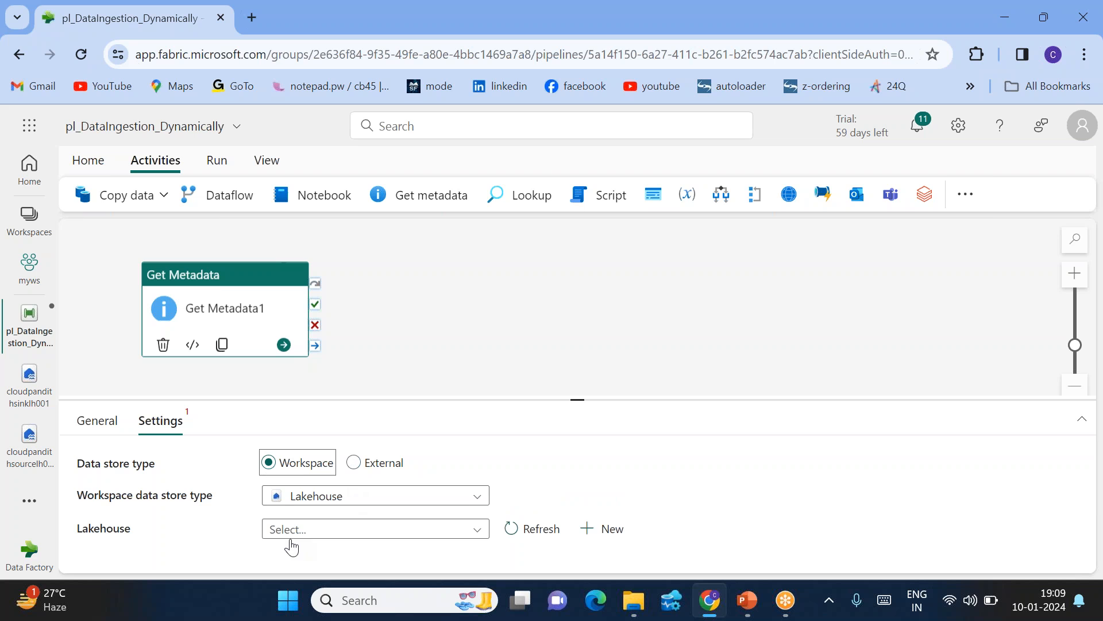
{"action": "left_click", "coordinate": [328, 530]}
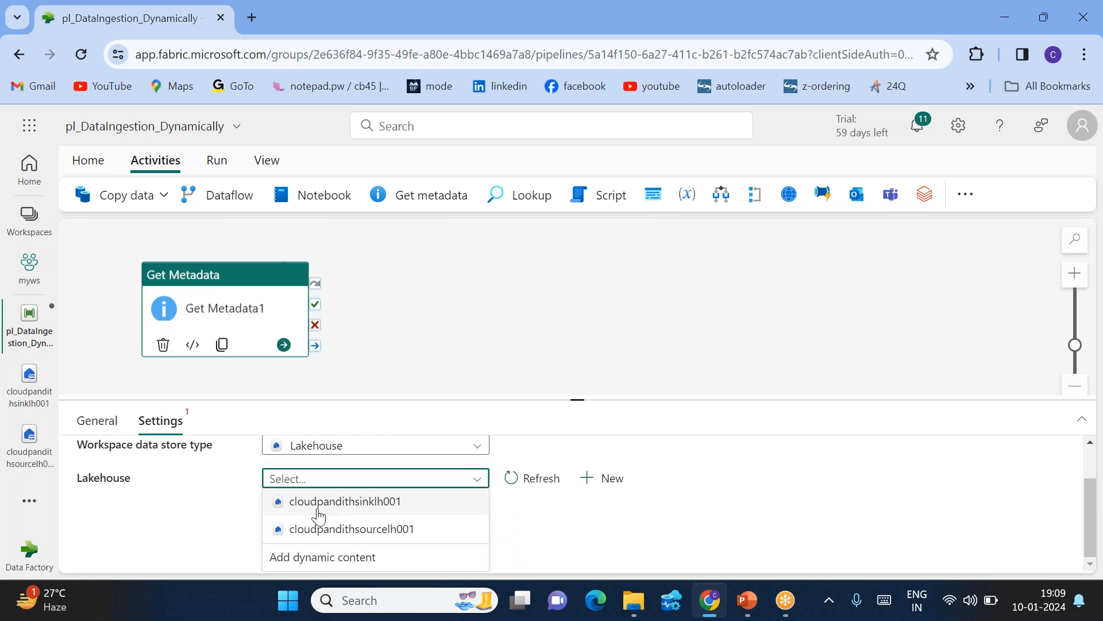
{"action": "left_click", "coordinate": [360, 533]}
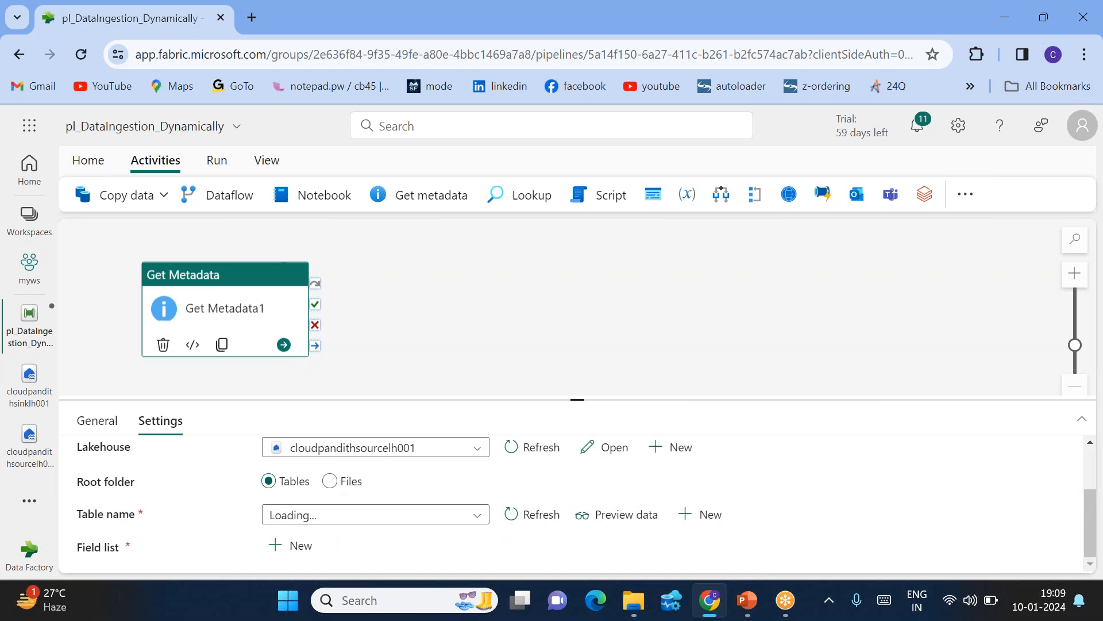
{"action": "left_click", "coordinate": [331, 482]}
Browse the source lakehouse and use the folder global/outbox/reporting as the Get Metadata file path.
{"action": "scroll", "coordinate": [412, 490], "scroll_direction": "down", "scroll_amount": 1}
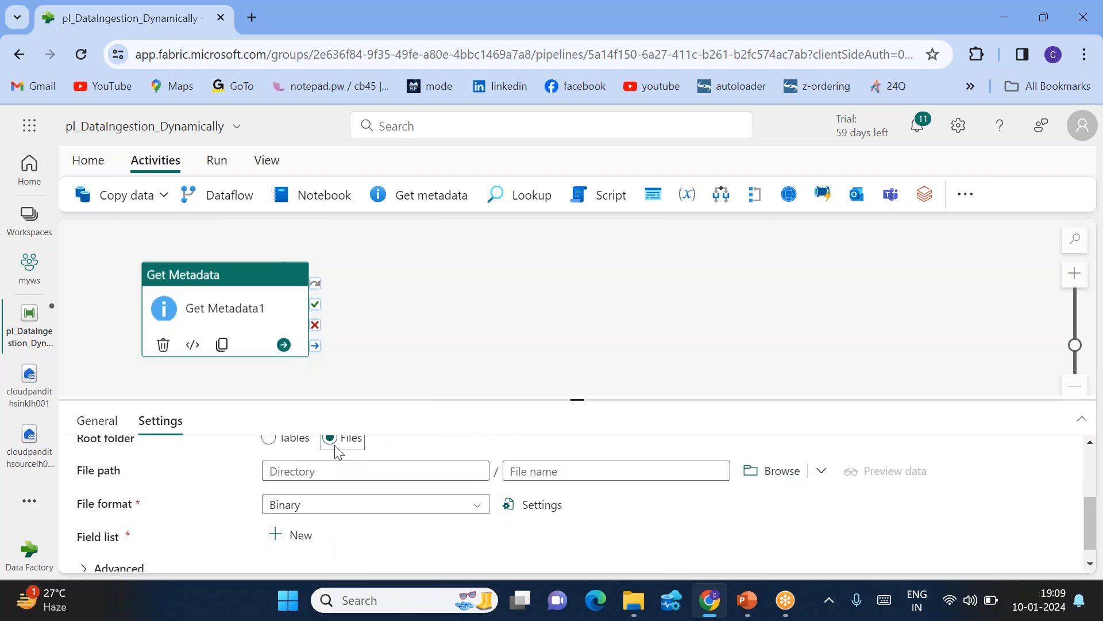
{"action": "left_click", "coordinate": [770, 471]}
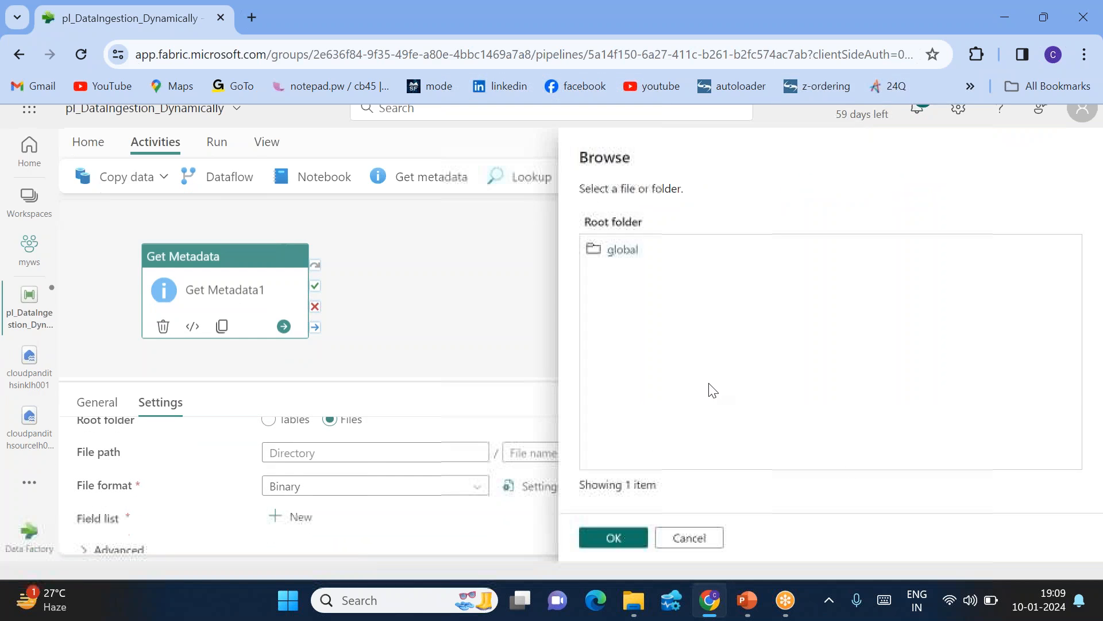
{"action": "left_click", "coordinate": [621, 251]}
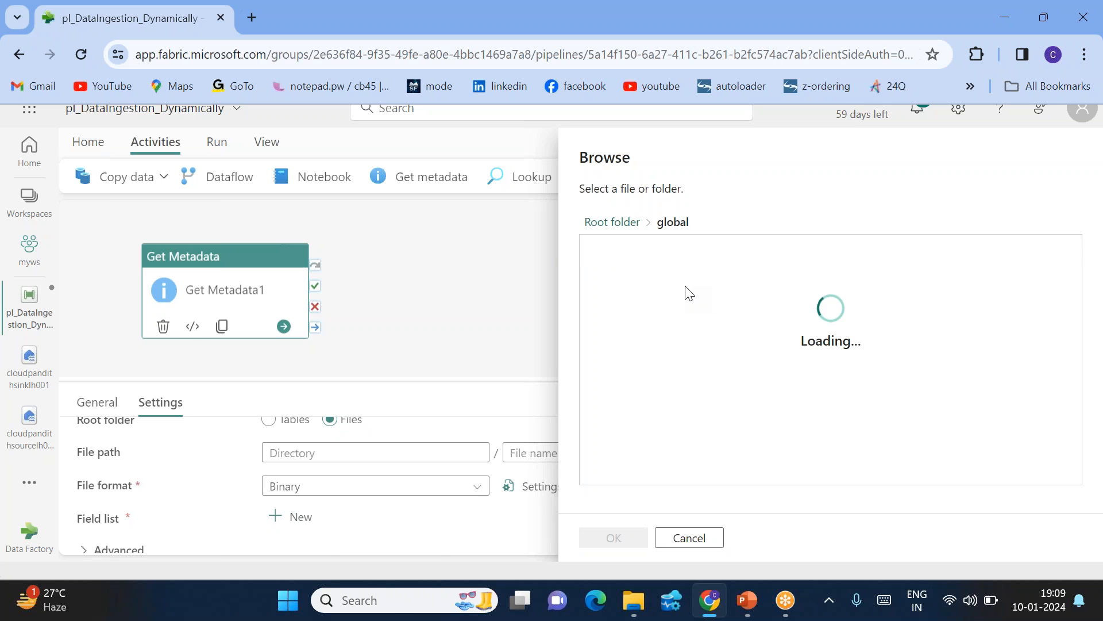
{"action": "left_click", "coordinate": [626, 248]}
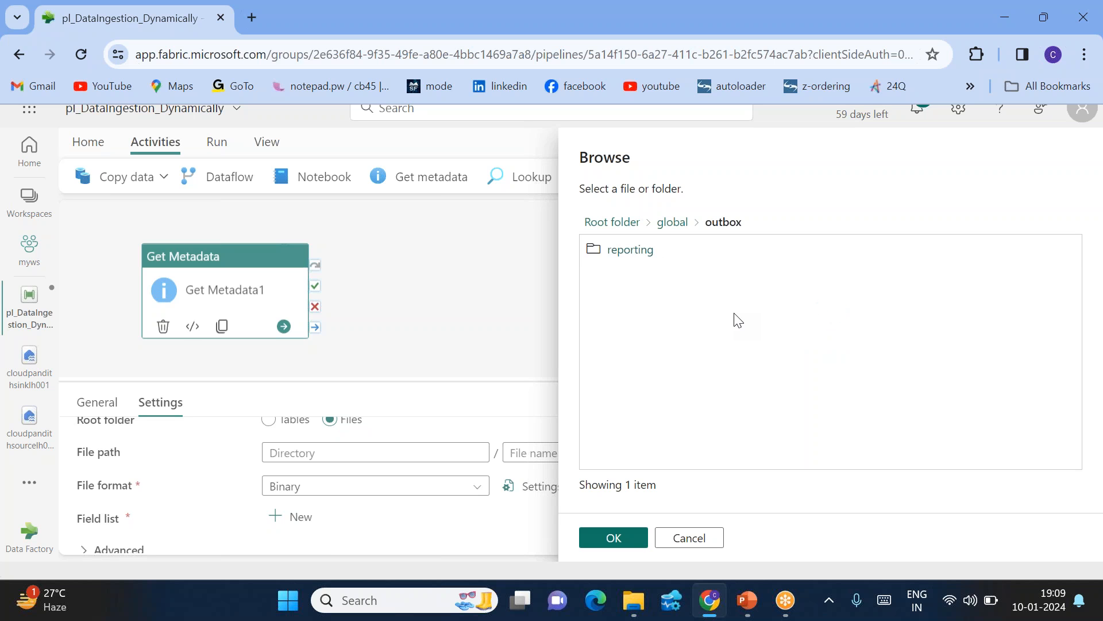
{"action": "left_click", "coordinate": [639, 251]}
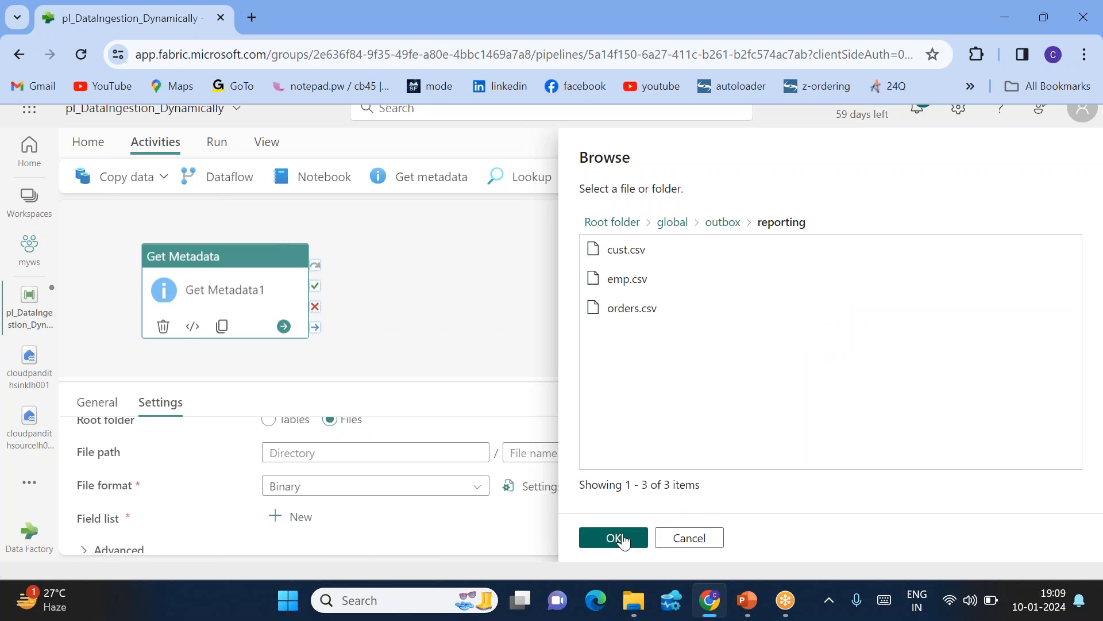
{"action": "left_click", "coordinate": [614, 537]}
{"action": "scroll", "coordinate": [590, 538], "scroll_direction": "down", "scroll_amount": 1}
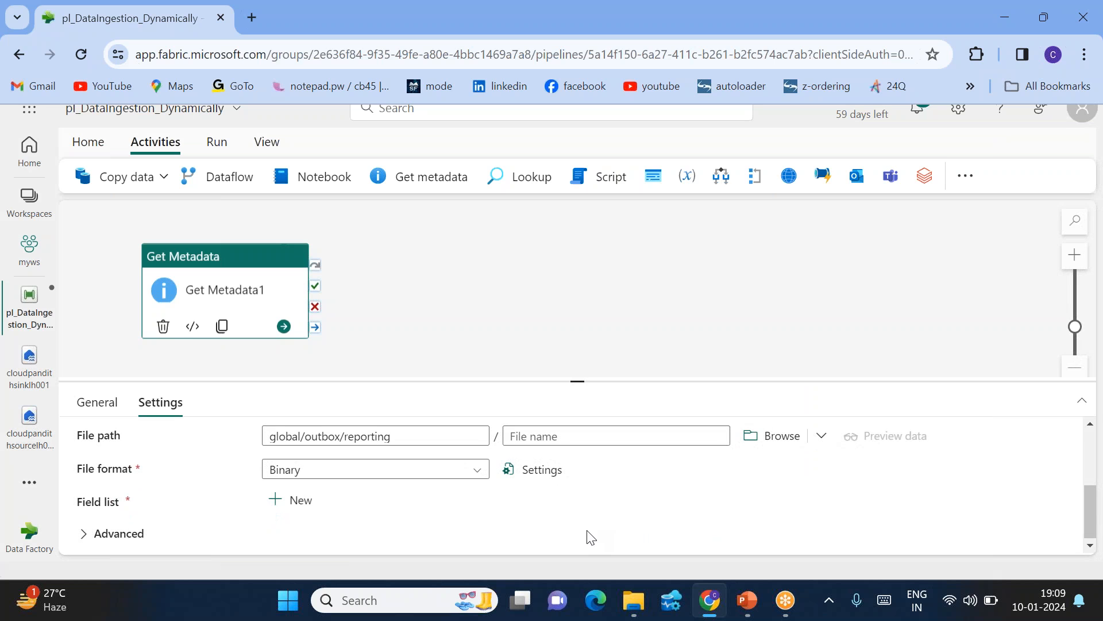
{"action": "left_click_drag", "start_coordinate": [409, 435], "coordinate": [272, 435]}
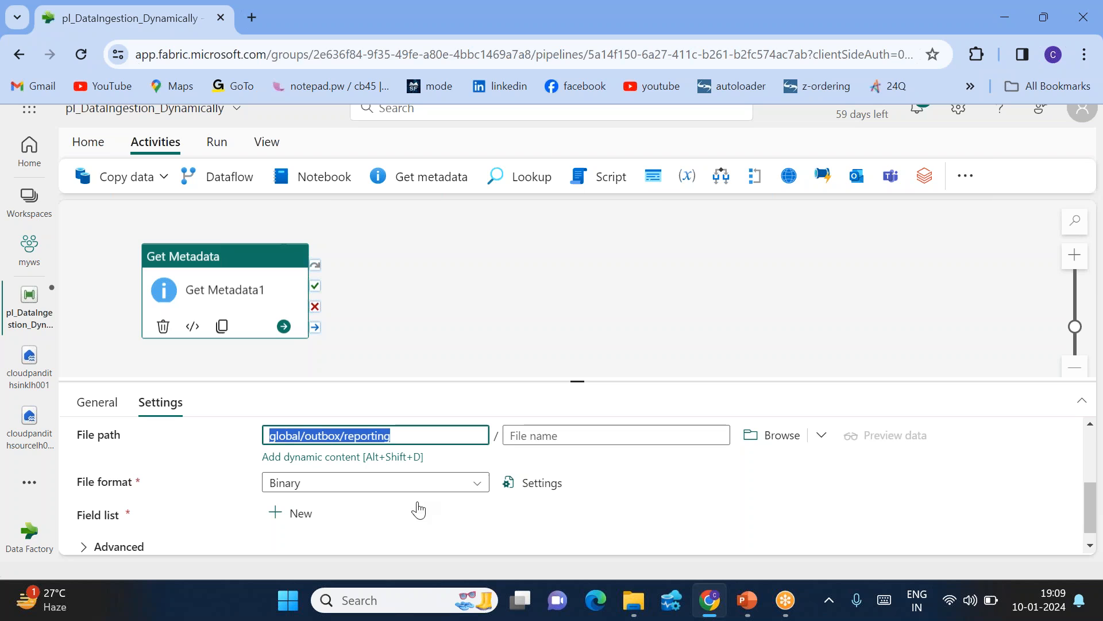
{"action": "double_click", "coordinate": [336, 435]}
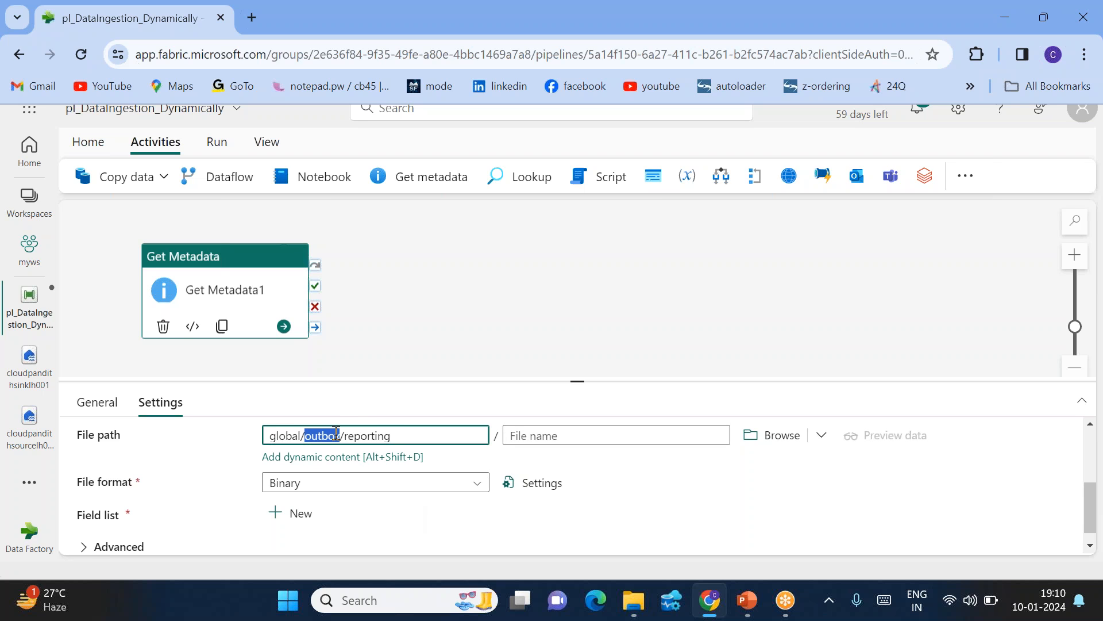
Add a field list argument to the Get Metadata activity and set it to Child items.
{"action": "scroll", "coordinate": [425, 541], "scroll_direction": "down", "scroll_amount": 1}
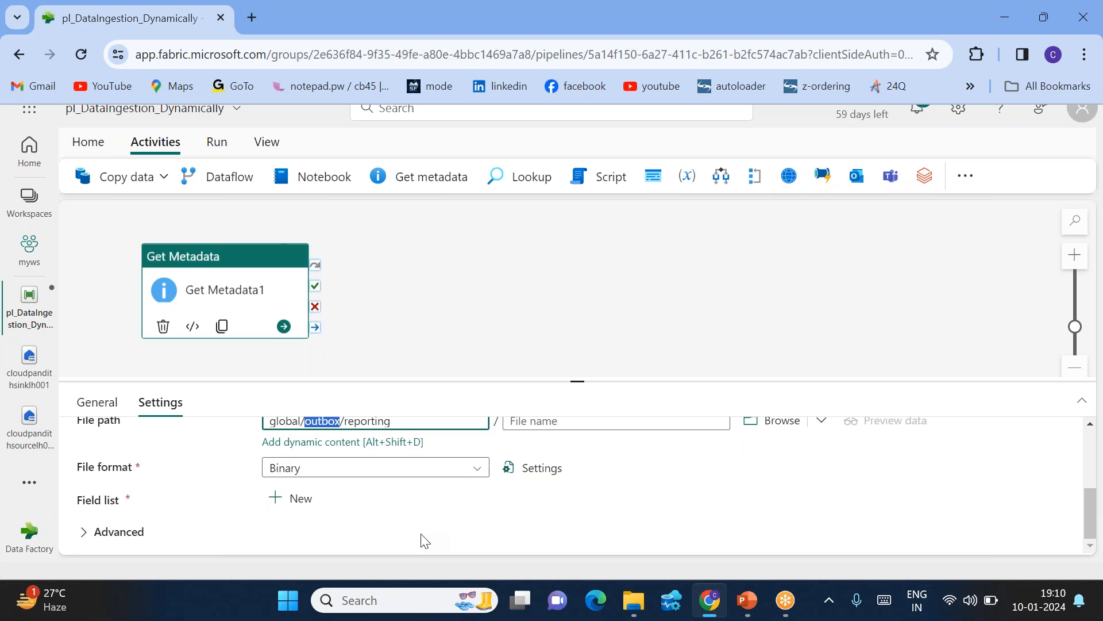
{"action": "left_click", "coordinate": [290, 498]}
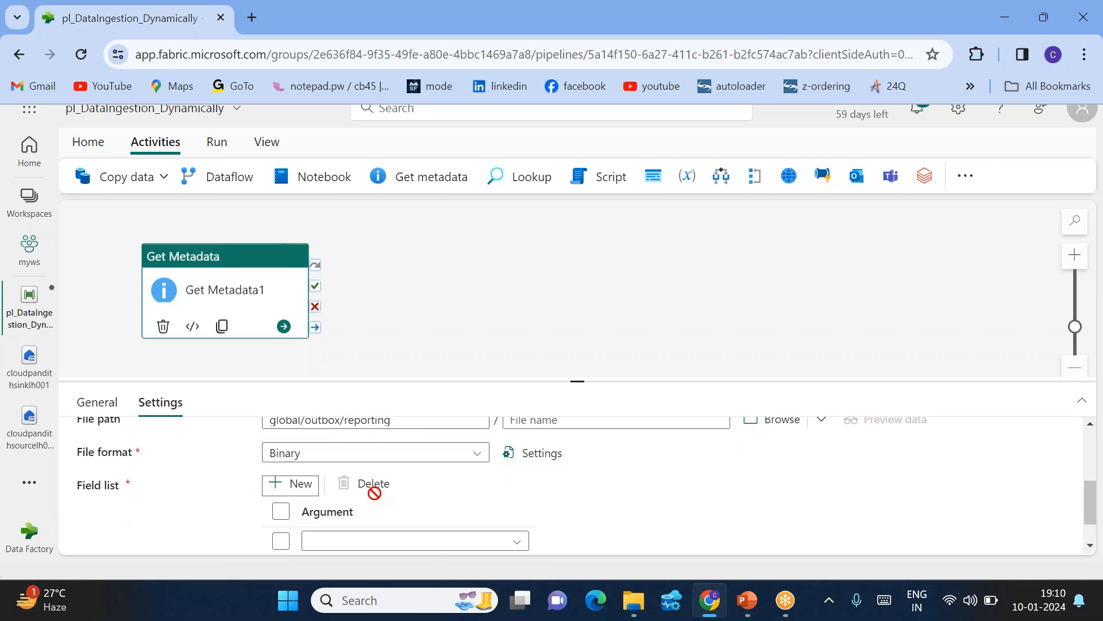
{"action": "scroll", "coordinate": [346, 508], "scroll_direction": "down", "scroll_amount": 3}
{"action": "left_click", "coordinate": [345, 506]}
{"action": "left_click", "coordinate": [362, 524]}
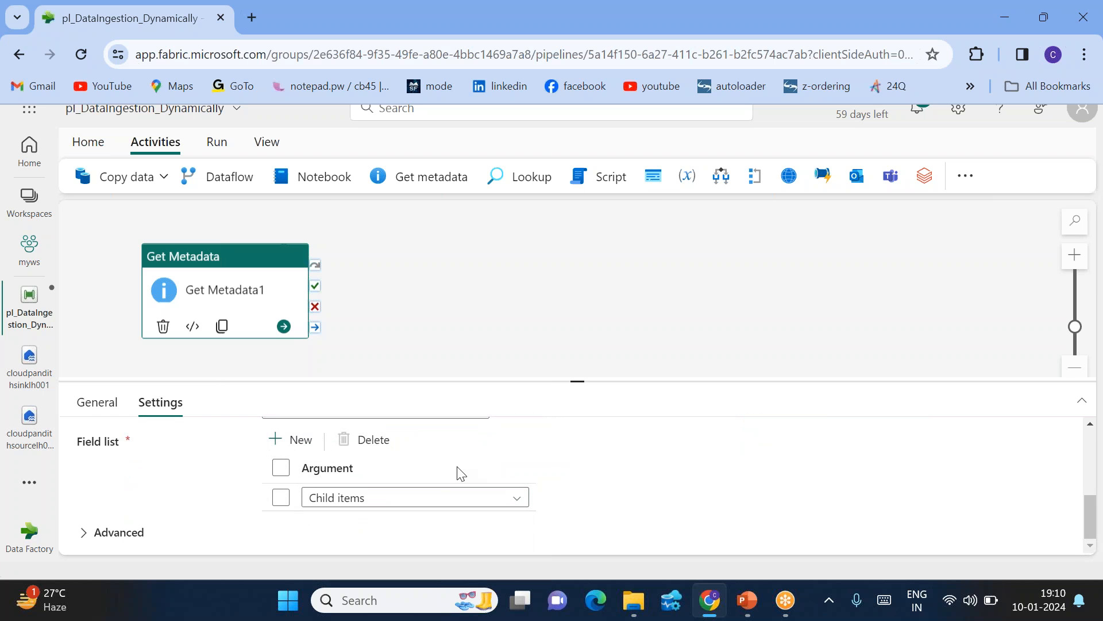
Review the root folder, file path and file format settings of the Get Metadata activity.
{"action": "scroll", "coordinate": [454, 473], "scroll_direction": "up", "scroll_amount": 4}
{"action": "scroll", "coordinate": [461, 474], "scroll_direction": "up", "scroll_amount": 2}
{"action": "double_click", "coordinate": [381, 469]}
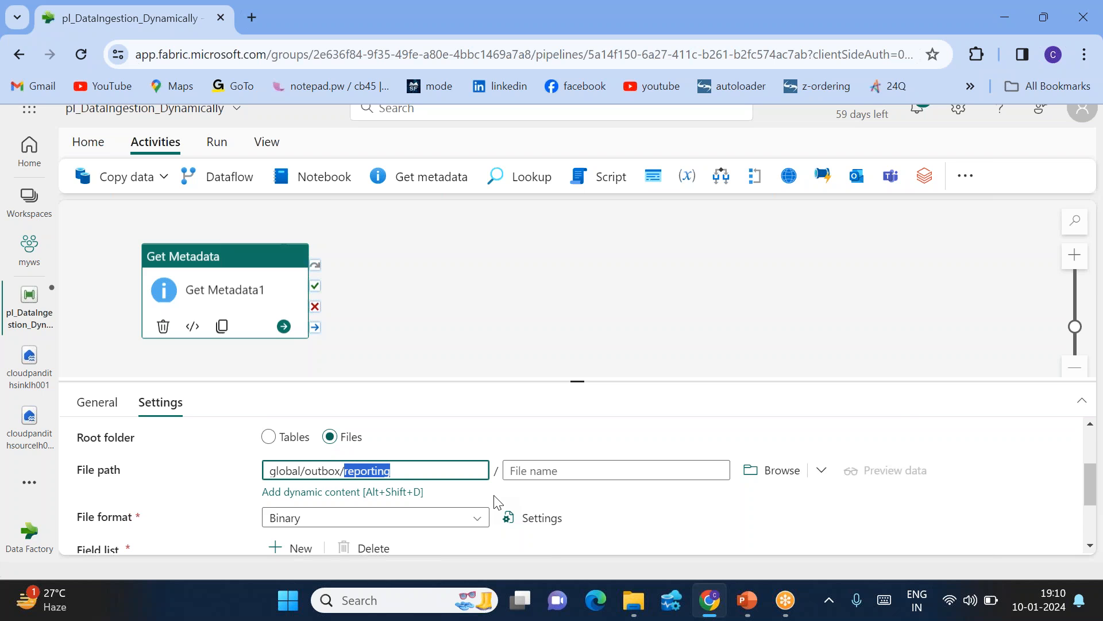
{"action": "scroll", "coordinate": [494, 501], "scroll_direction": "down", "scroll_amount": 2}
{"action": "scroll", "coordinate": [436, 473], "scroll_direction": "up", "scroll_amount": 1}
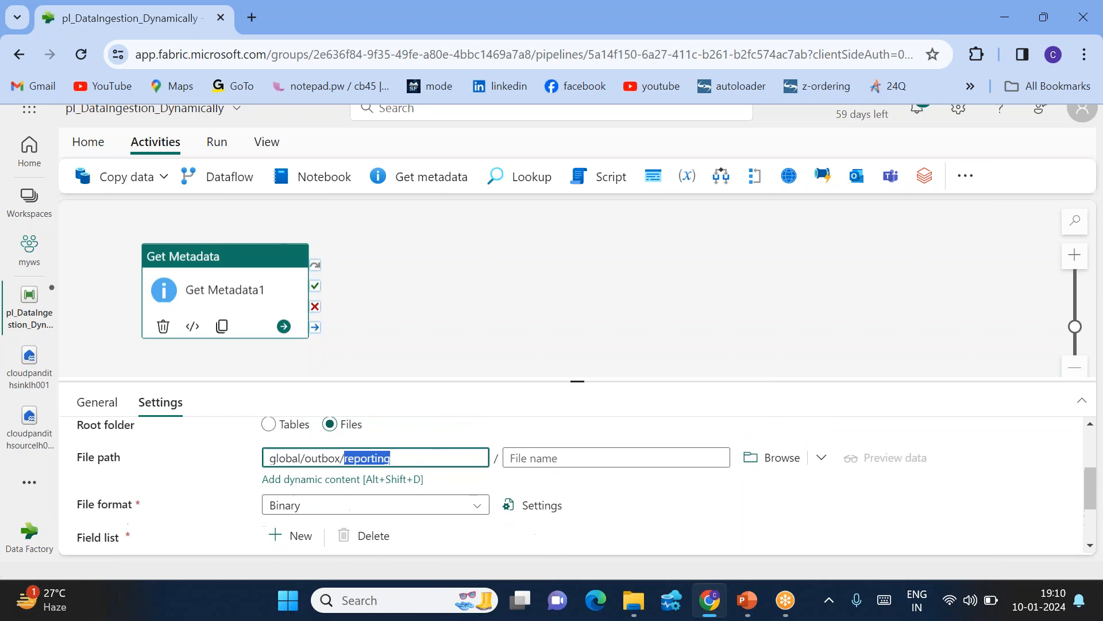
{"action": "scroll", "coordinate": [472, 466], "scroll_direction": "down", "scroll_amount": 1}
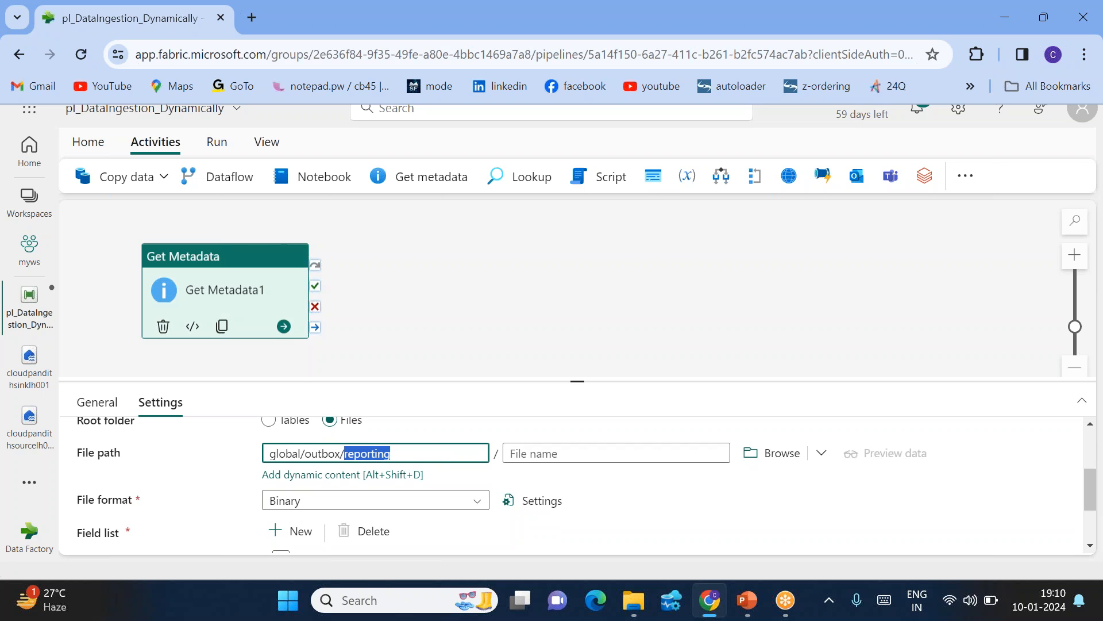
Save the pipeline, run it and show the run's output with more room for the results.
{"action": "left_click", "coordinate": [94, 143]}
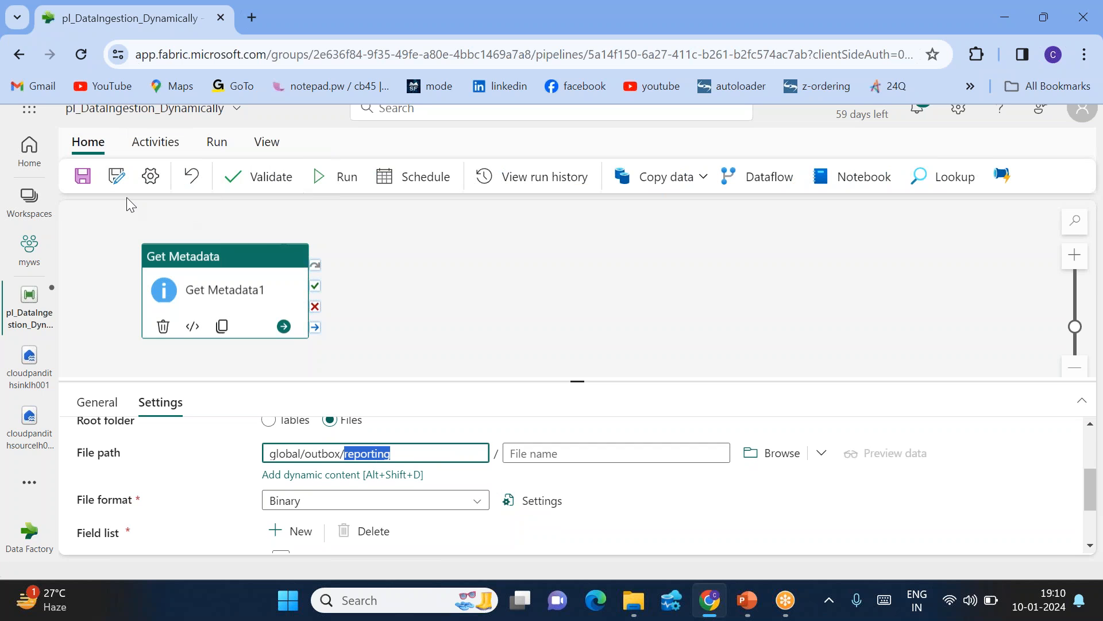
{"action": "left_click", "coordinate": [87, 180]}
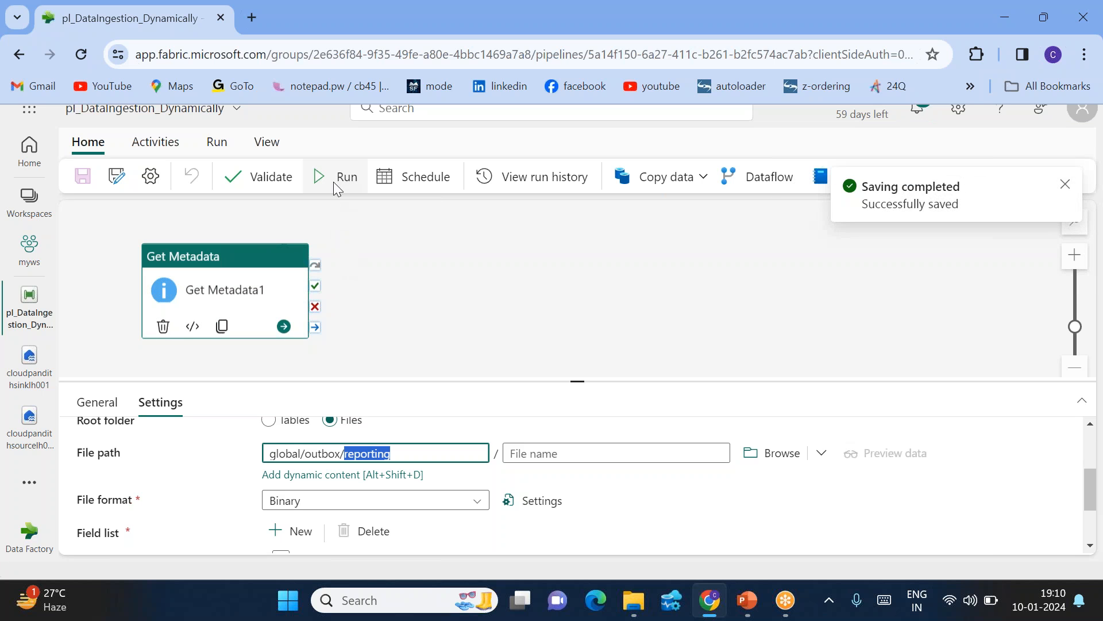
{"action": "left_click", "coordinate": [335, 180]}
{"action": "left_click_drag", "start_coordinate": [577, 381], "coordinate": [569, 331]}
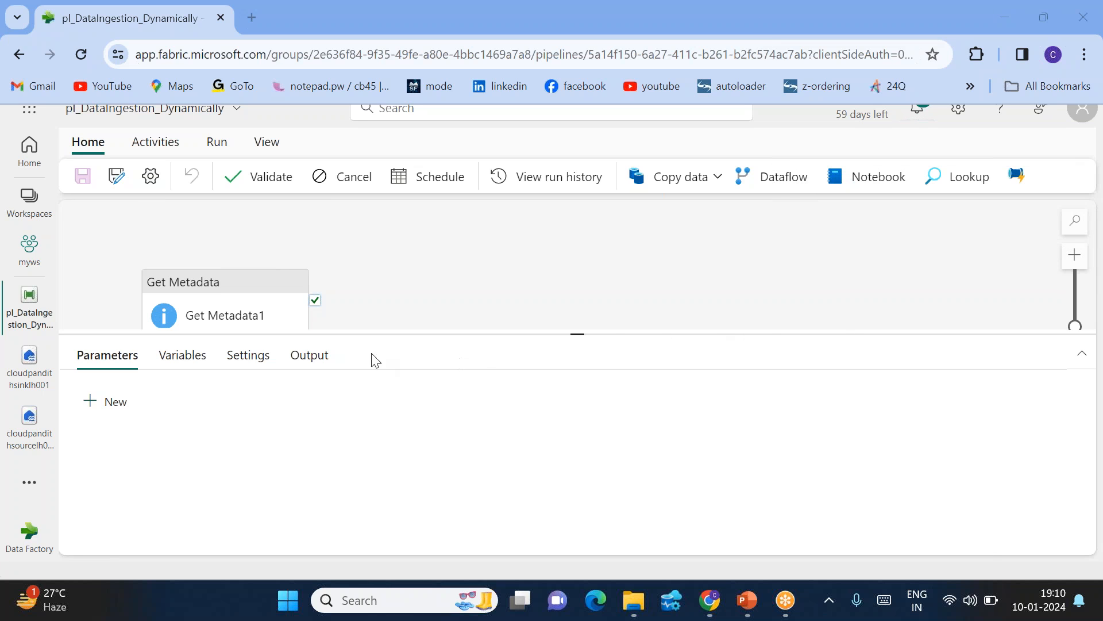
{"action": "left_click", "coordinate": [314, 359]}
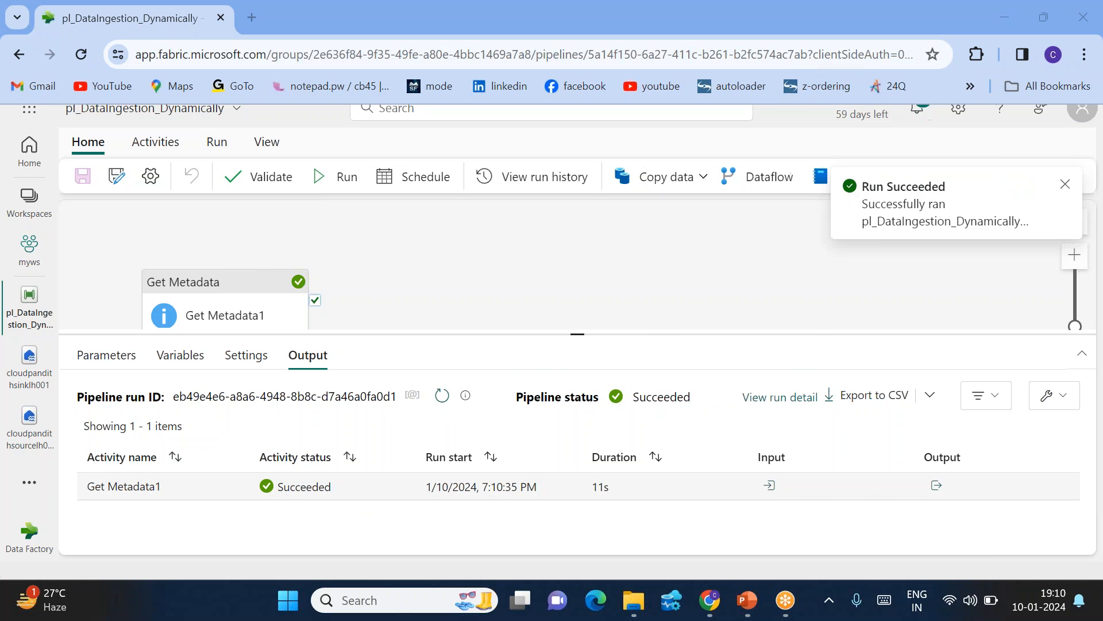
Open the output of the Get Metadata1 run and examine the file entries it lists.
{"action": "left_click", "coordinate": [936, 485]}
{"action": "scroll", "coordinate": [874, 384], "scroll_direction": "down", "scroll_amount": 2}
{"action": "scroll", "coordinate": [876, 389], "scroll_direction": "up", "scroll_amount": 1}
{"action": "left_click_drag", "start_coordinate": [852, 354], "coordinate": [886, 355]}
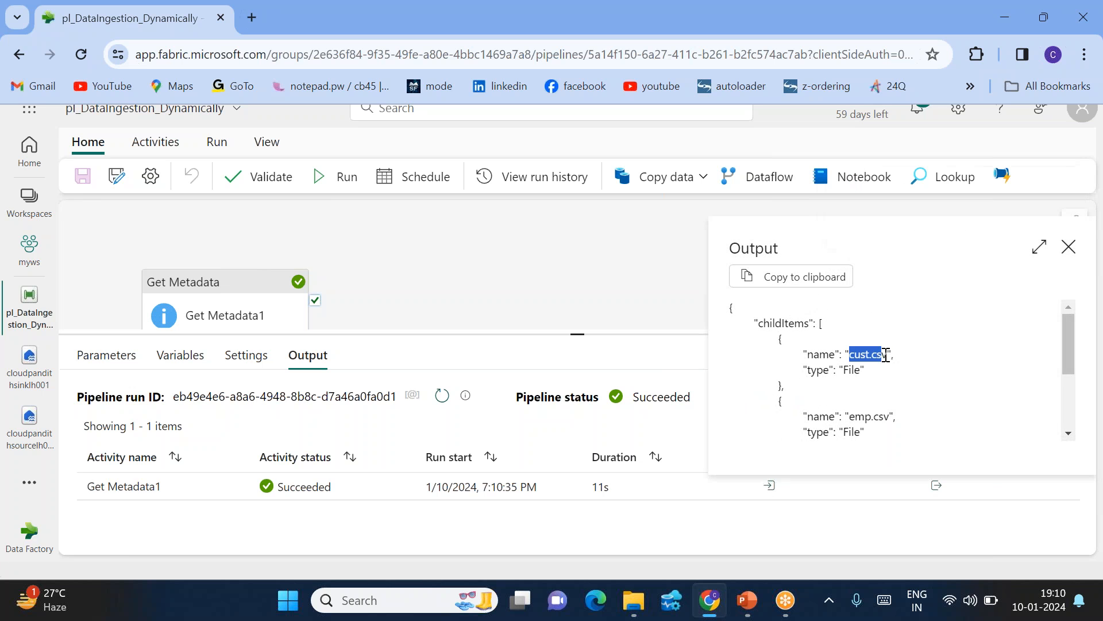
{"action": "left_click_drag", "start_coordinate": [858, 419], "coordinate": [906, 426]}
{"action": "scroll", "coordinate": [884, 419], "scroll_direction": "down", "scroll_amount": 1}
{"action": "scroll", "coordinate": [904, 431], "scroll_direction": "down", "scroll_amount": 2}
{"action": "scroll", "coordinate": [904, 431], "scroll_direction": "up", "scroll_amount": 4}
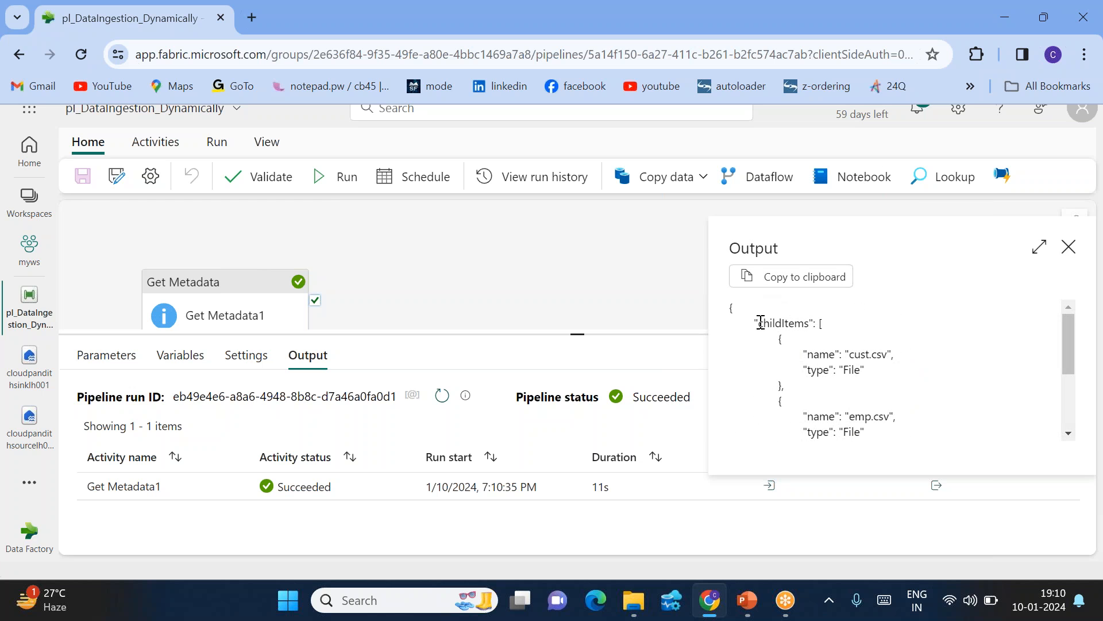
{"action": "left_click_drag", "start_coordinate": [778, 341], "coordinate": [751, 423]}
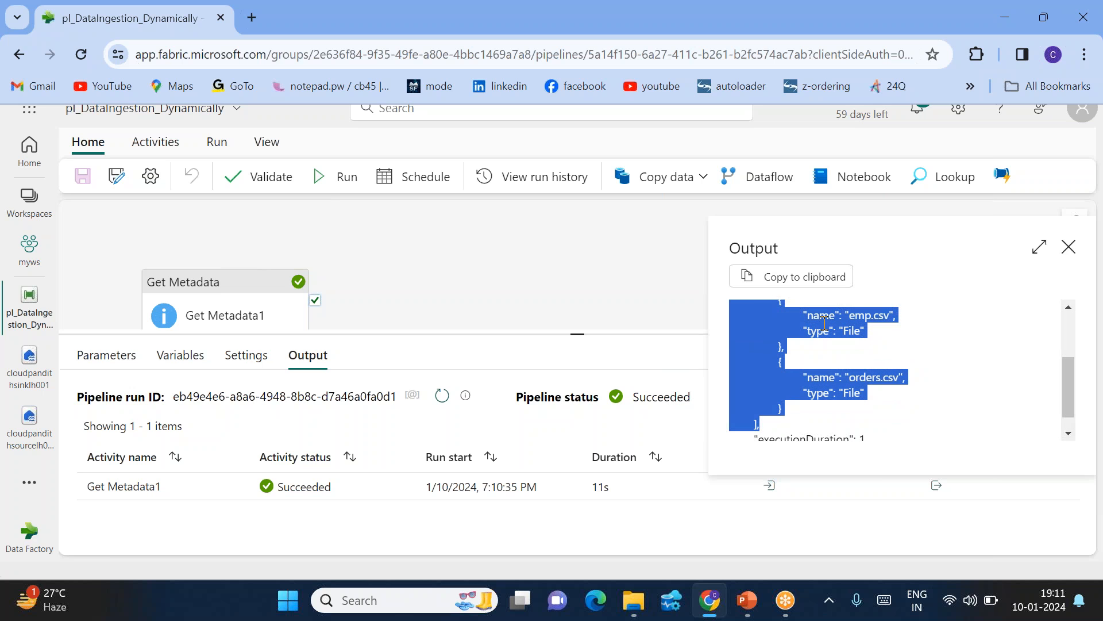
{"action": "scroll", "coordinate": [825, 320], "scroll_direction": "up", "scroll_amount": 3}
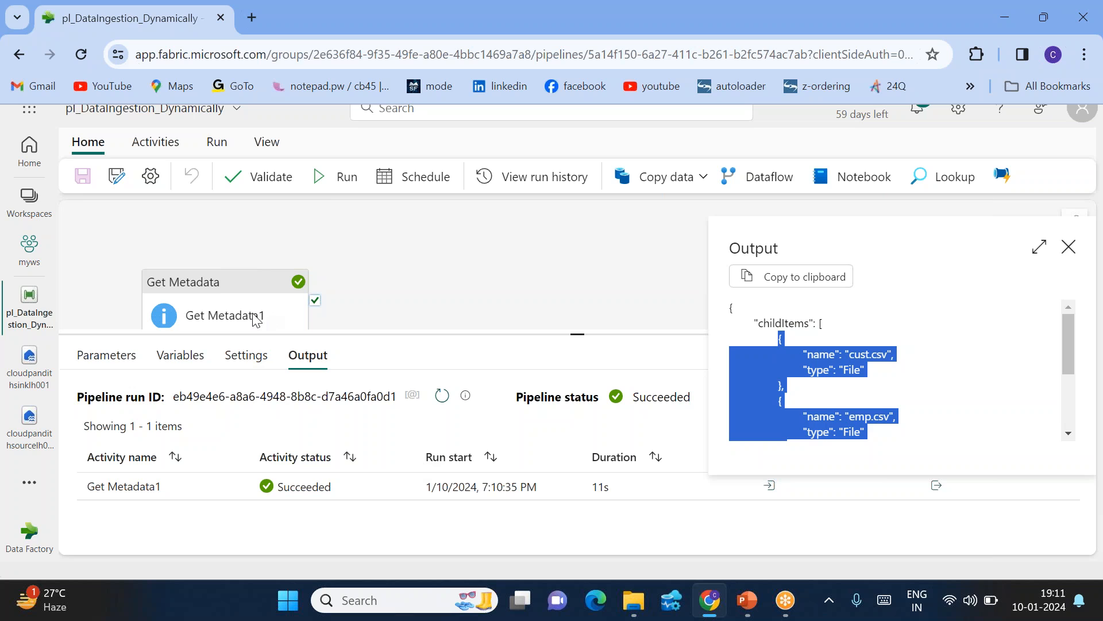
Examine how the childItems array in the Get Metadata1 output is structured, object by object.
{"action": "double_click", "coordinate": [748, 243]}
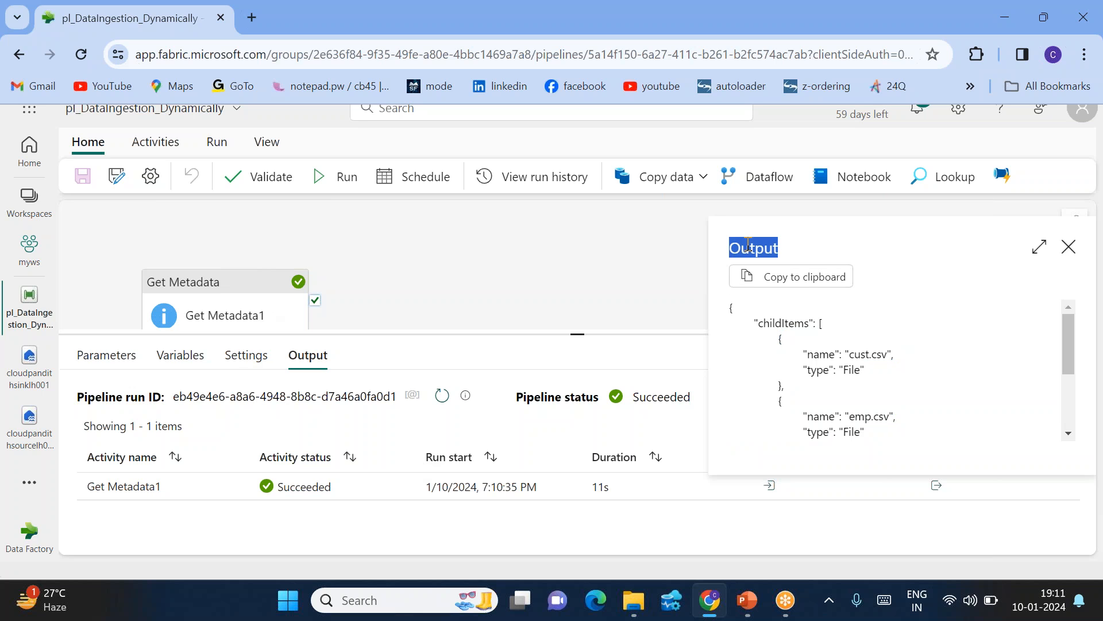
{"action": "double_click", "coordinate": [777, 321]}
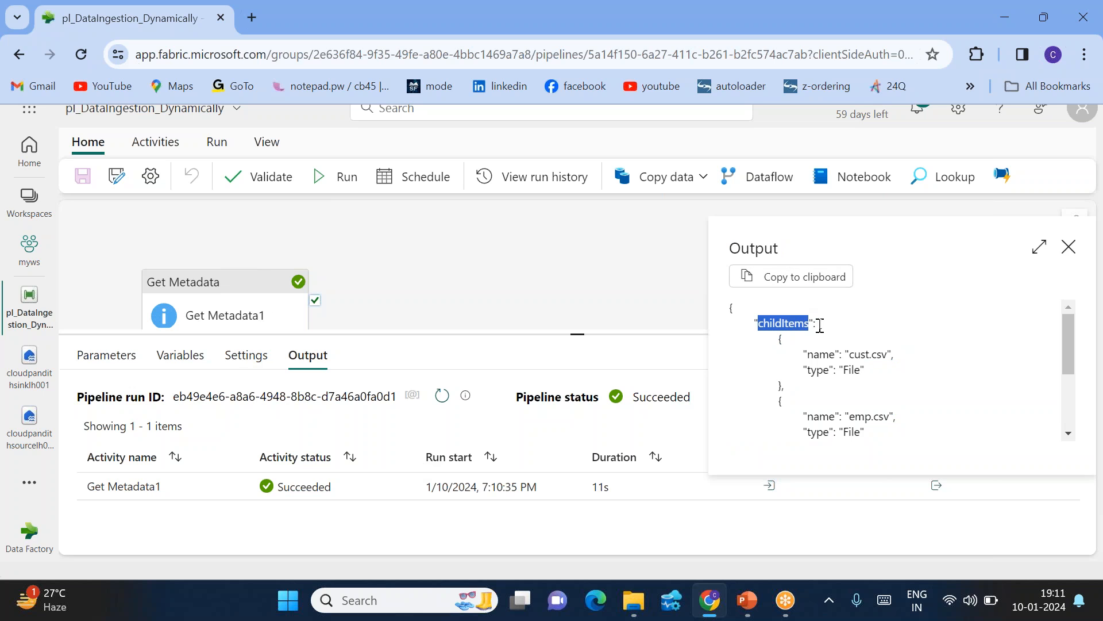
{"action": "left_click", "coordinate": [820, 325]}
{"action": "left_click_drag", "start_coordinate": [822, 325], "coordinate": [829, 339]}
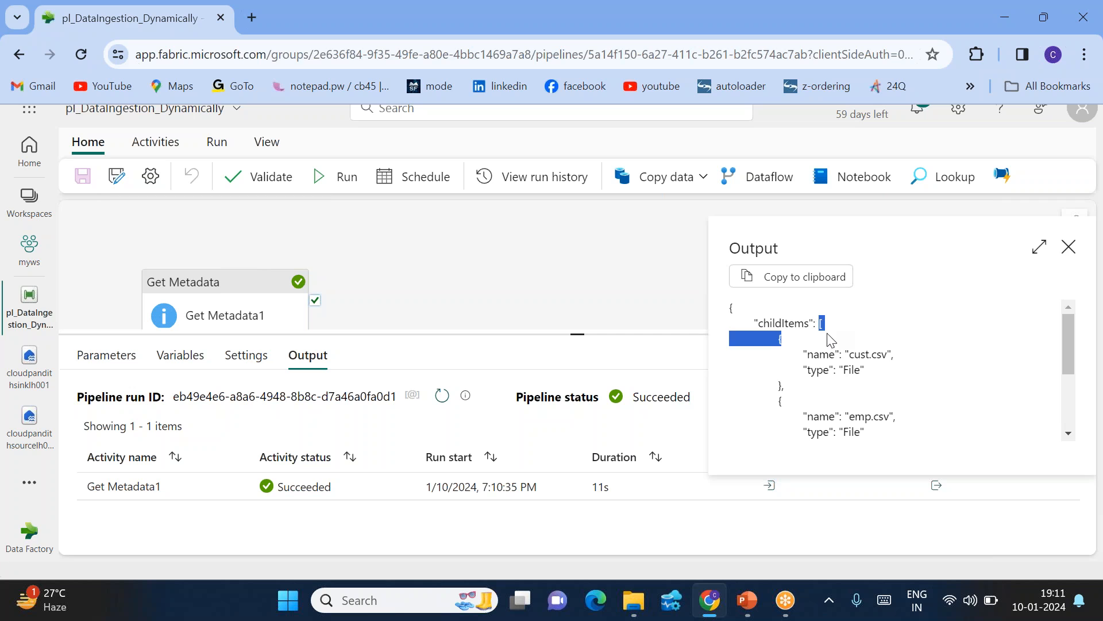
{"action": "left_click", "coordinate": [790, 326]}
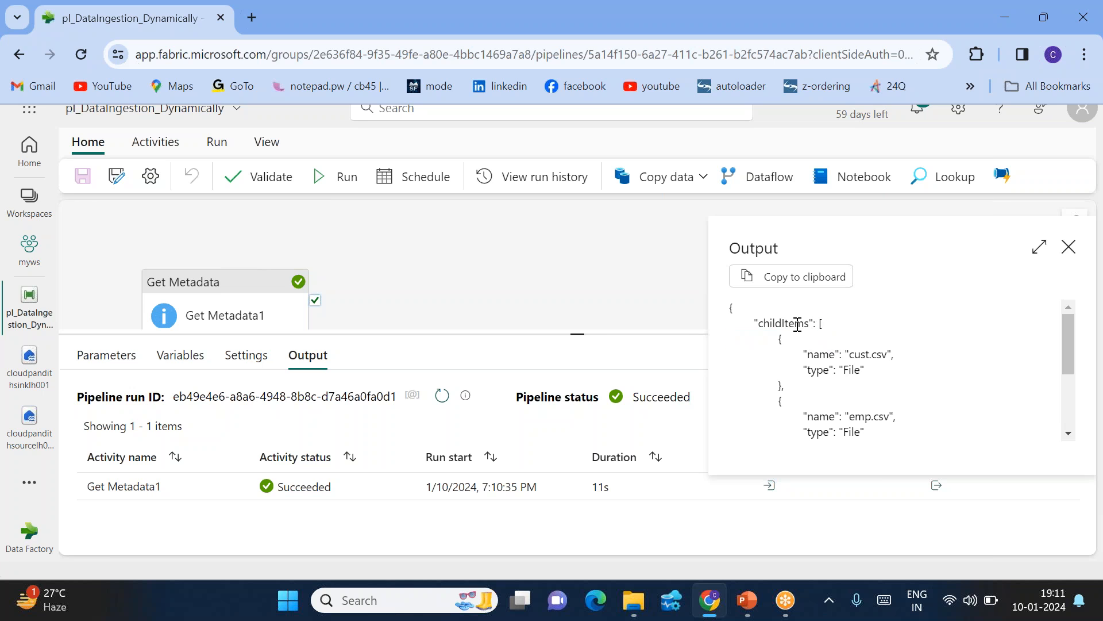
{"action": "left_click_drag", "start_coordinate": [819, 324], "coordinate": [830, 414]}
{"action": "left_click", "coordinate": [834, 411]}
{"action": "left_click_drag", "start_coordinate": [779, 340], "coordinate": [790, 384]}
{"action": "scroll", "coordinate": [788, 383], "scroll_direction": "down", "scroll_amount": 1}
{"action": "left_click_drag", "start_coordinate": [779, 339], "coordinate": [810, 396]}
{"action": "scroll", "coordinate": [785, 352], "scroll_direction": "down", "scroll_amount": 1}
{"action": "scroll", "coordinate": [810, 397], "scroll_direction": "up", "scroll_amount": 5}
{"action": "left_click_drag", "start_coordinate": [780, 336], "coordinate": [787, 370]}
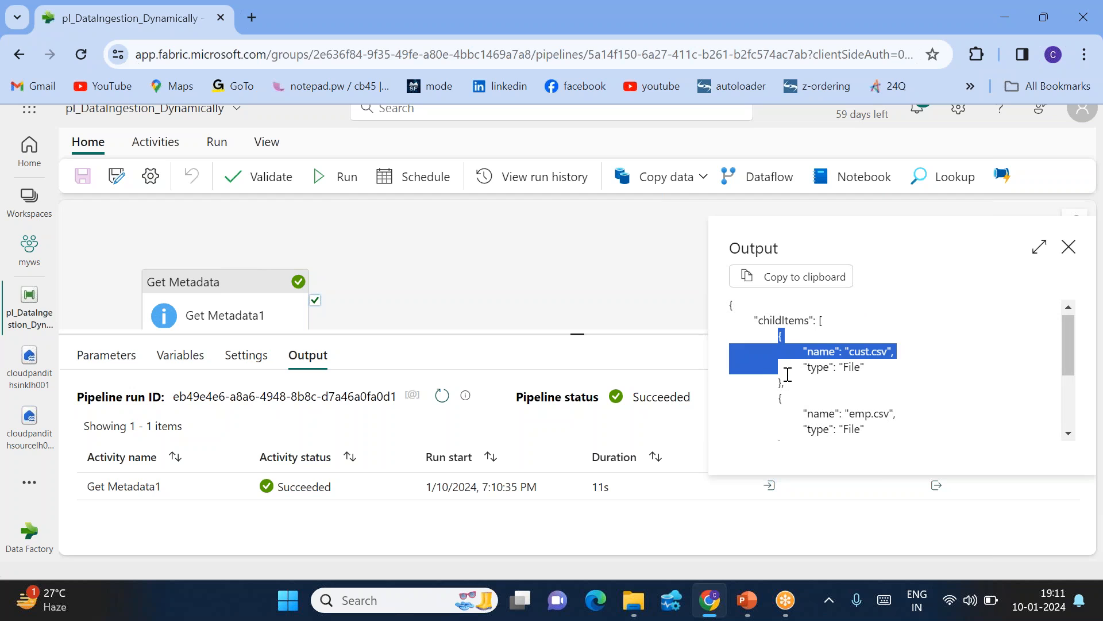
{"action": "left_click", "coordinate": [825, 389]}
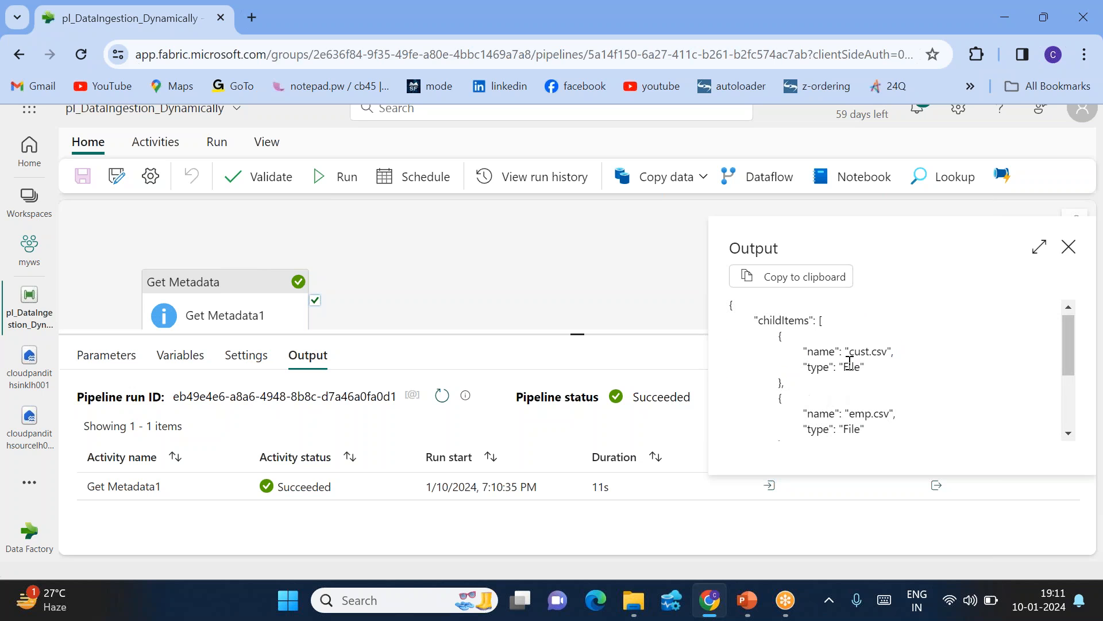
Copy the Get Metadata1 output and paste it into a new Notepad document.
{"action": "left_click", "coordinate": [782, 280]}
{"action": "left_click", "coordinate": [289, 600]}
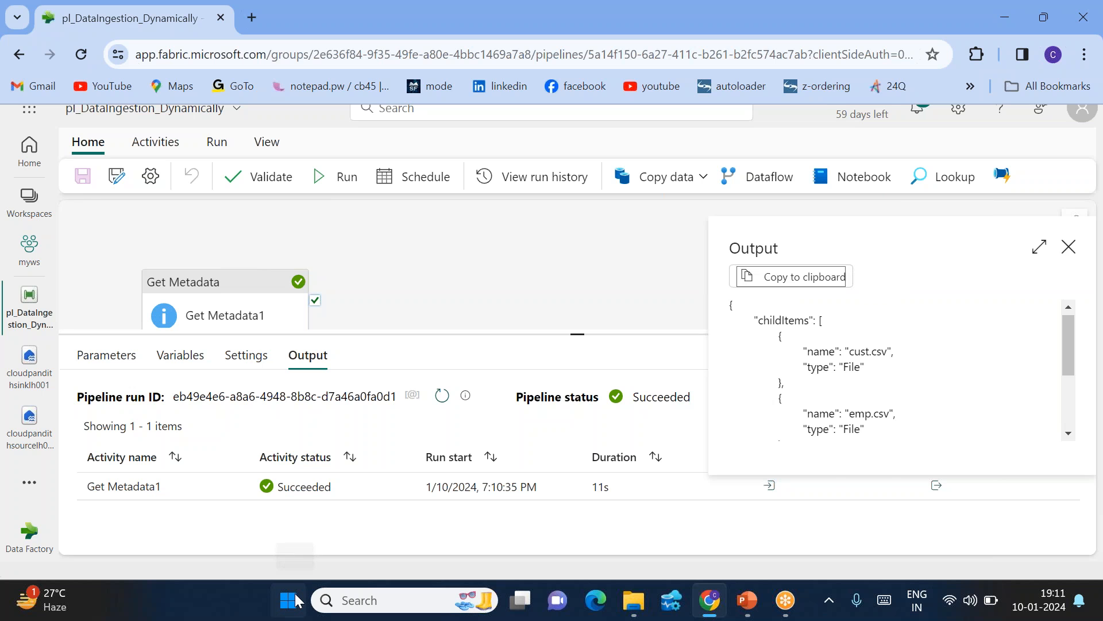
{"action": "type", "text": "note"}
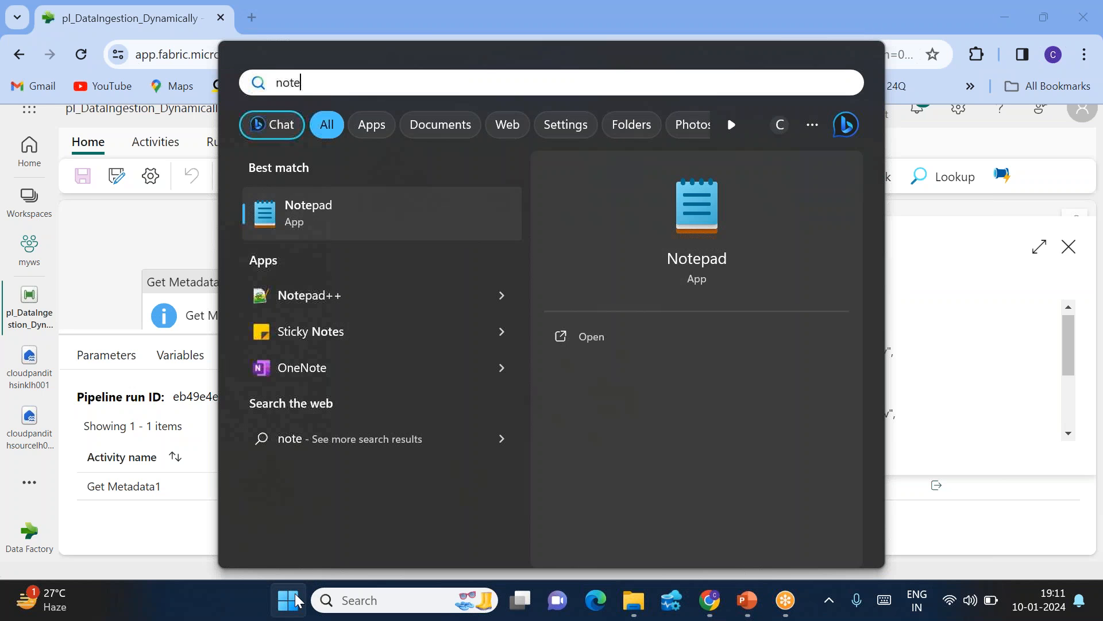
{"action": "key", "text": "Return"}
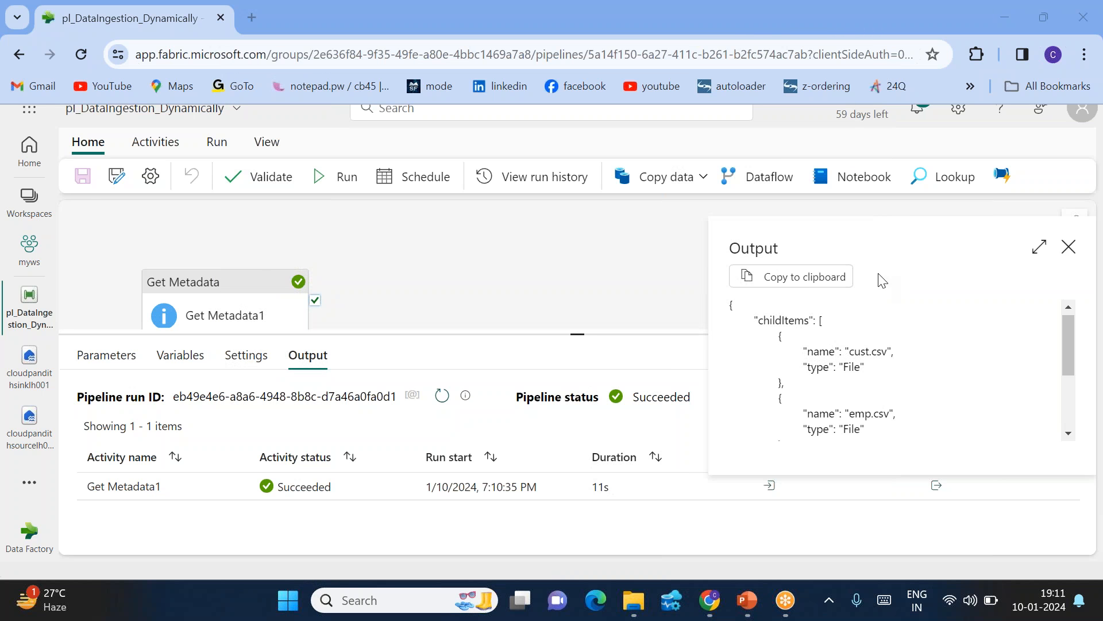
{"action": "left_click", "coordinate": [805, 277]}
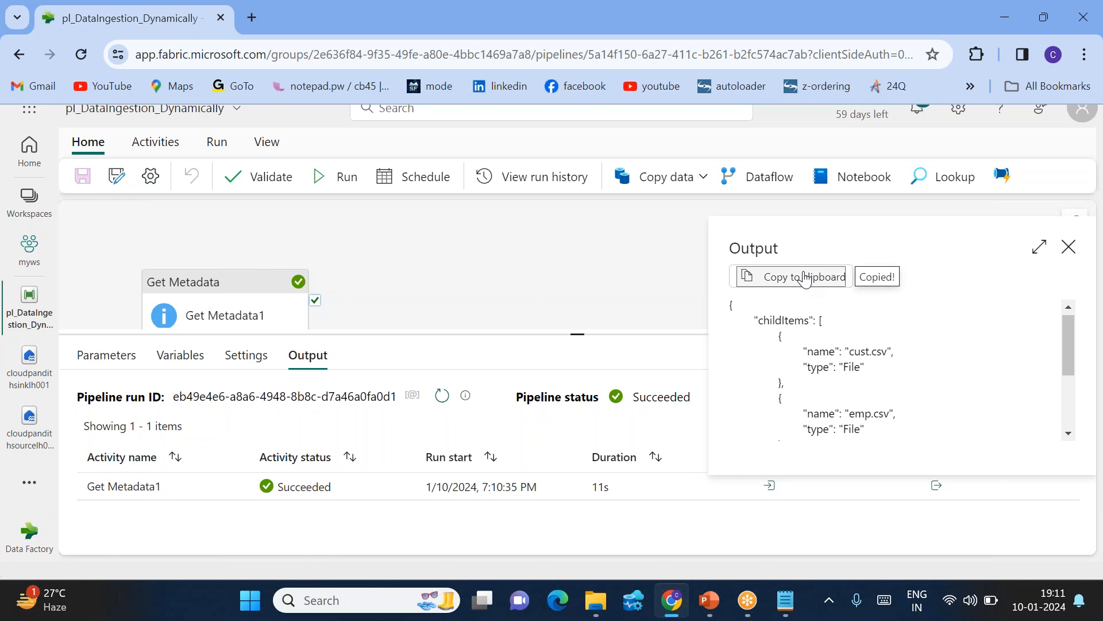
{"action": "left_click", "coordinate": [786, 600]}
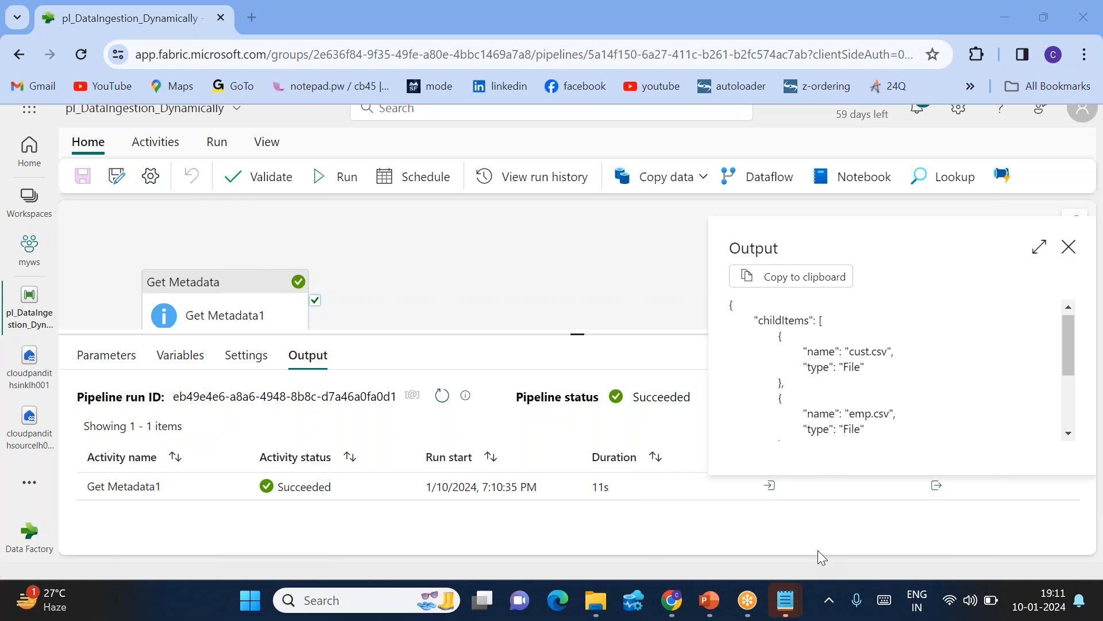
{"action": "mouse_move", "coordinate": [803, 606]}
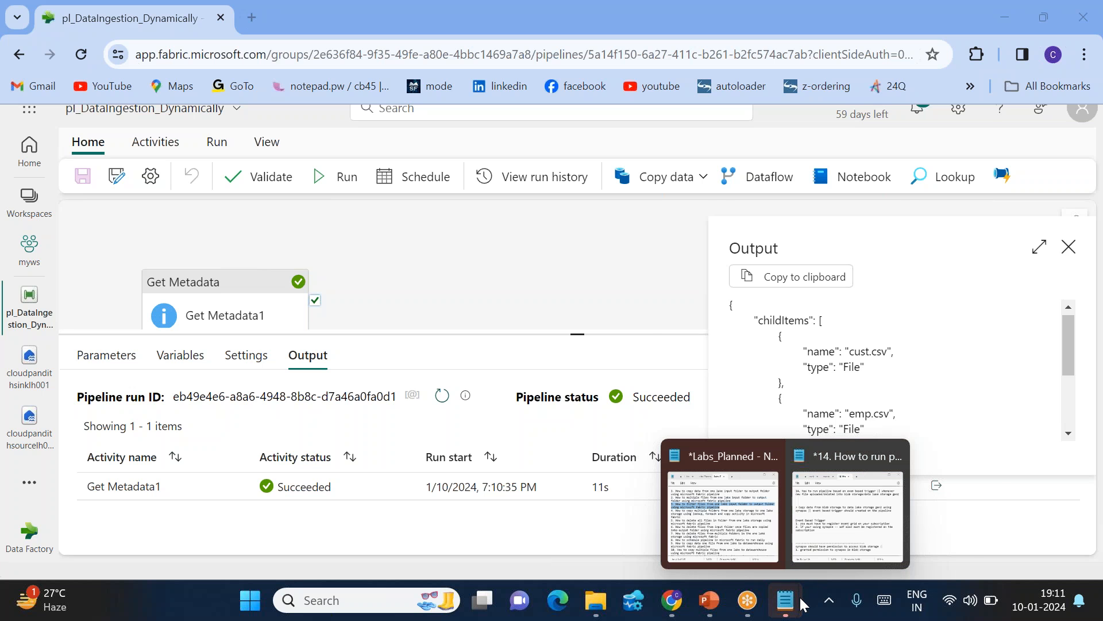
{"action": "left_click", "coordinate": [851, 510]}
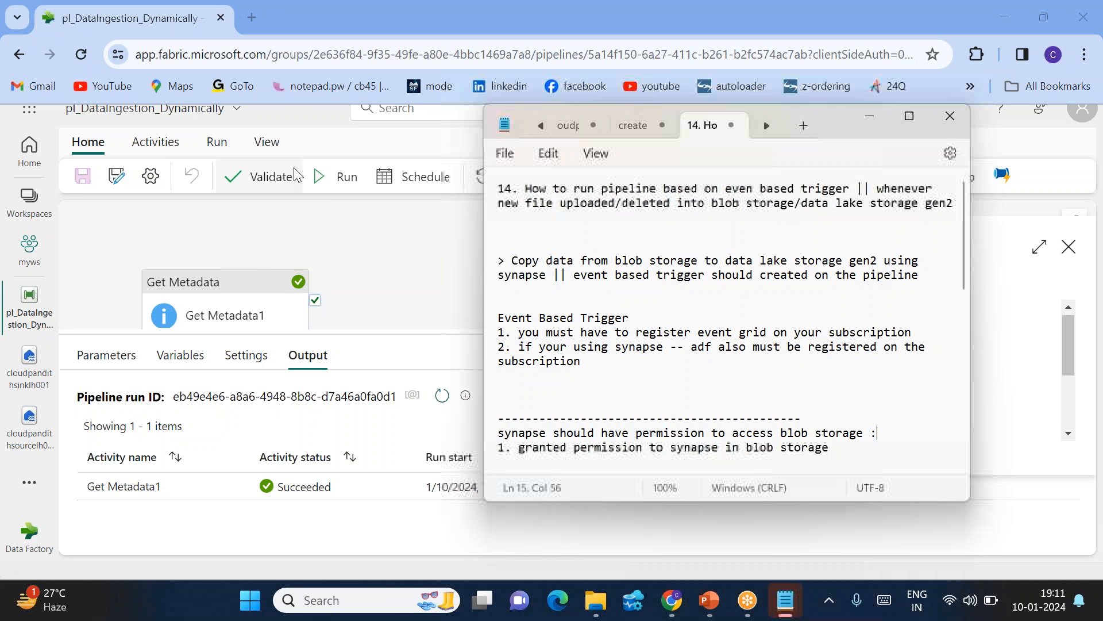
{"action": "left_click", "coordinate": [510, 161]}
{"action": "left_click", "coordinate": [523, 183]}
{"action": "key", "text": "ctrl+v"}
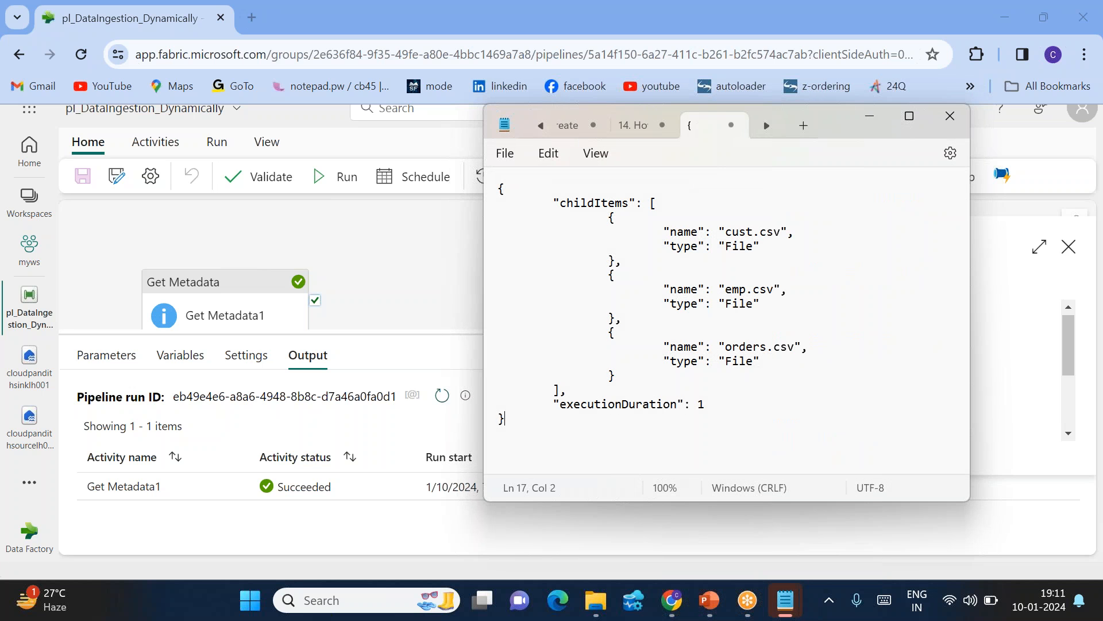
Inspect the childItems key and its array in the pasted JSON, then return to the pipeline in the browser.
{"action": "double_click", "coordinate": [595, 206]}
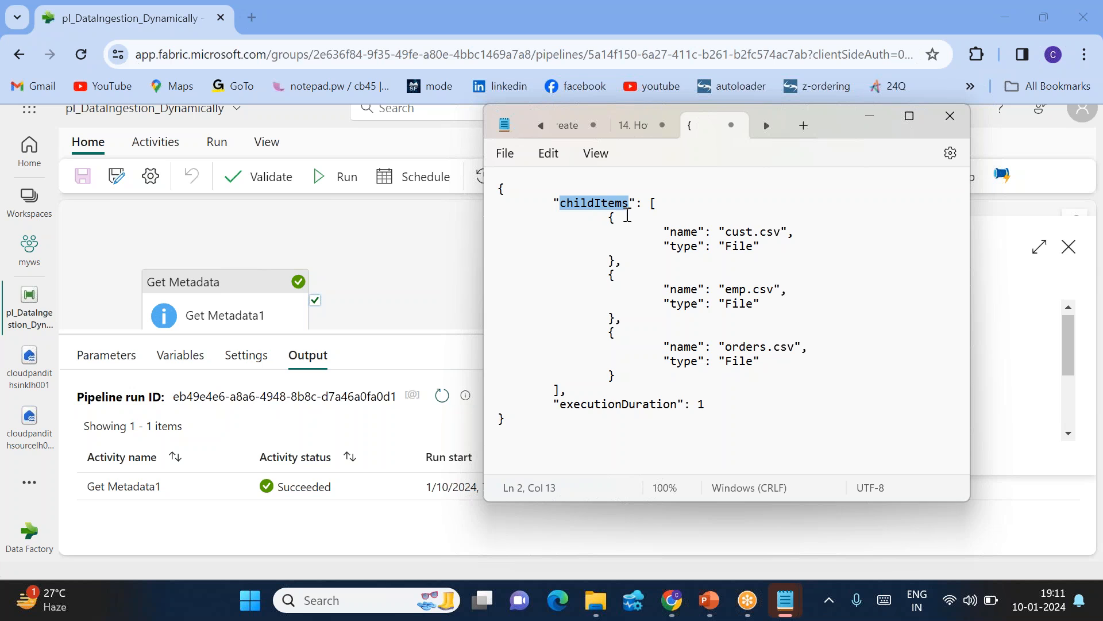
{"action": "left_click_drag", "start_coordinate": [607, 220], "coordinate": [624, 399]}
{"action": "double_click", "coordinate": [586, 204]}
{"action": "left_click", "coordinate": [251, 297]}
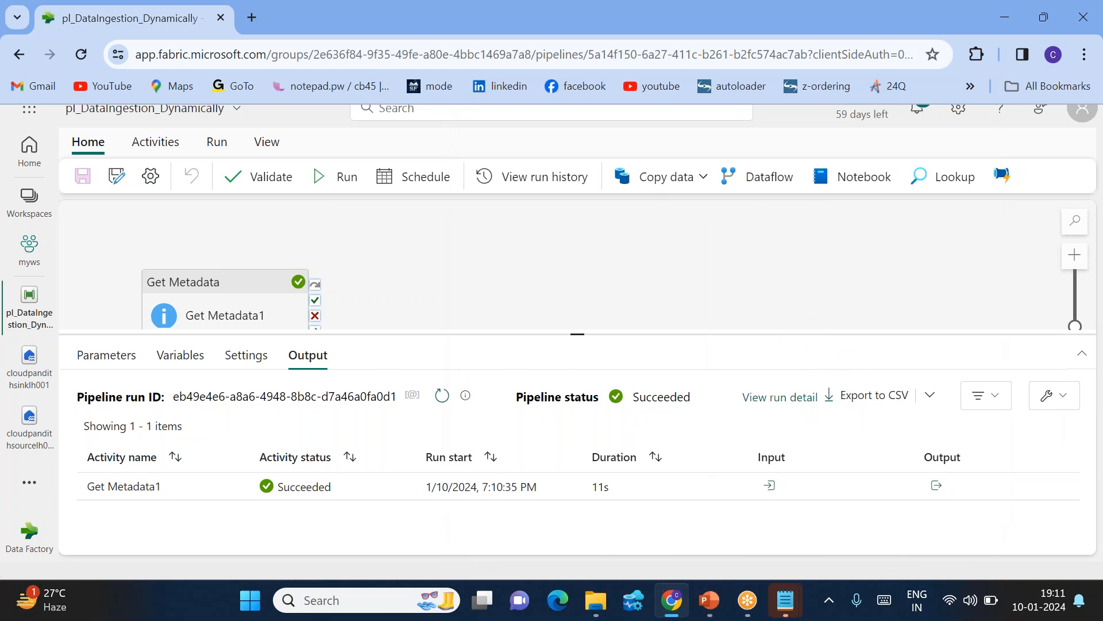
Add a ForEach activity beside Get Metadata1 and connect it to that activity's on-success output.
{"action": "left_click", "coordinate": [166, 146]}
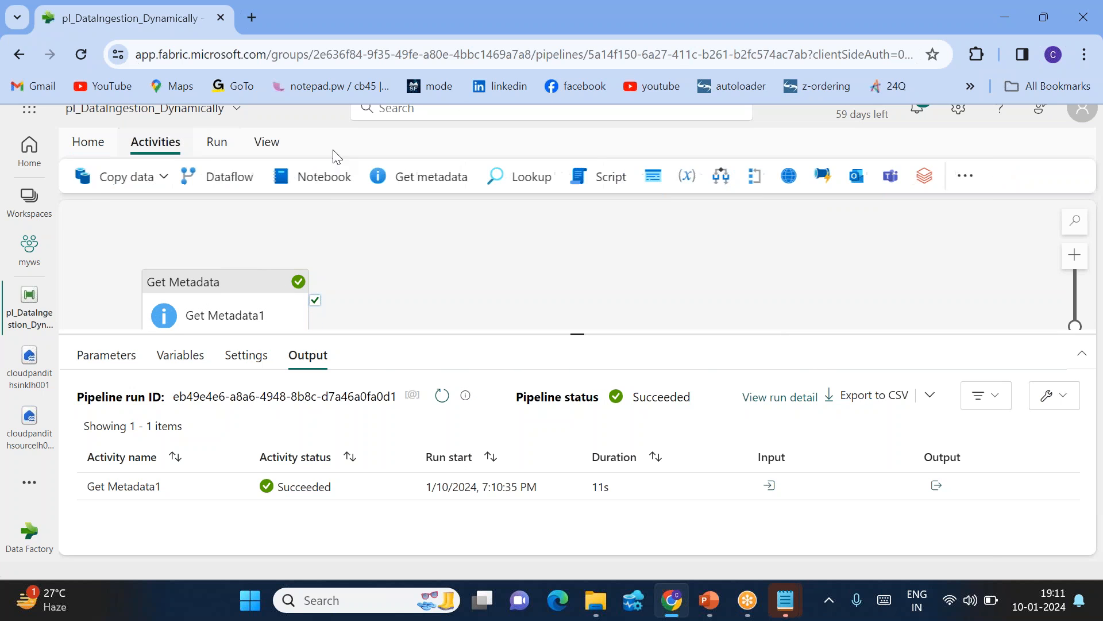
{"action": "left_click", "coordinate": [755, 177]}
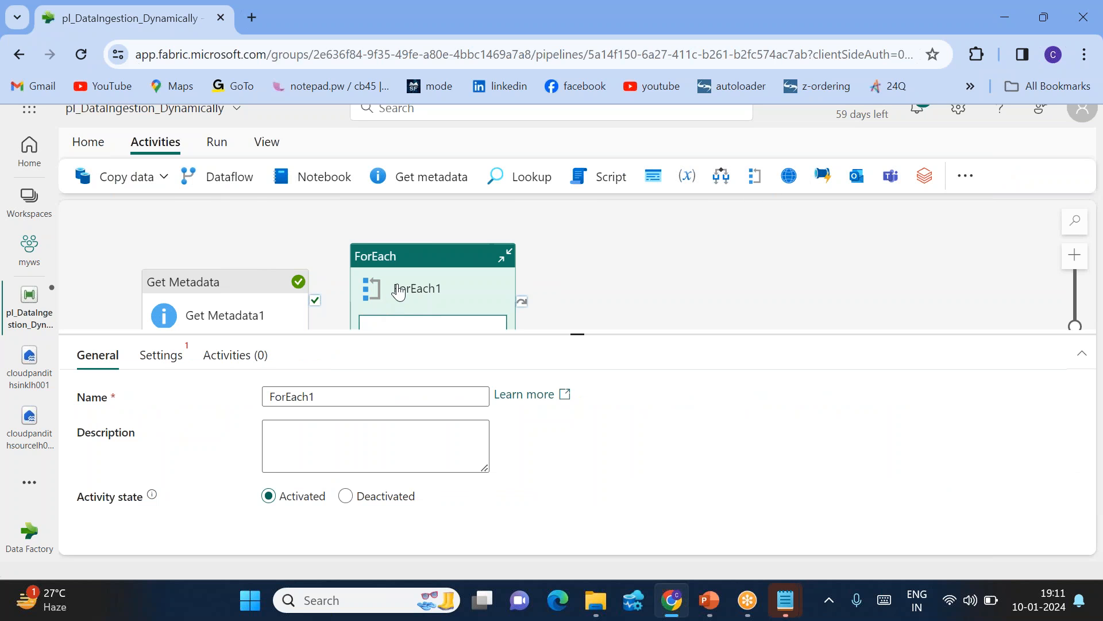
{"action": "left_click_drag", "start_coordinate": [398, 290], "coordinate": [434, 295]}
{"action": "scroll", "coordinate": [363, 242], "scroll_direction": "down", "scroll_amount": 2}
{"action": "scroll", "coordinate": [329, 235], "scroll_direction": "up", "scroll_amount": 2}
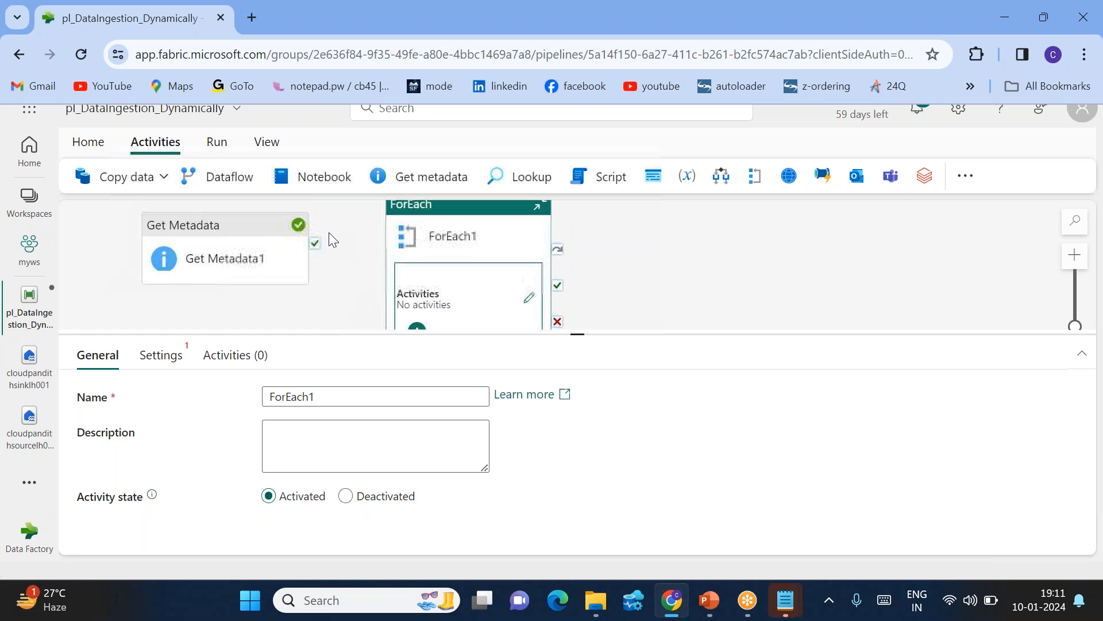
{"action": "left_click_drag", "start_coordinate": [314, 243], "coordinate": [434, 248]}
{"action": "left_click", "coordinate": [458, 242]}
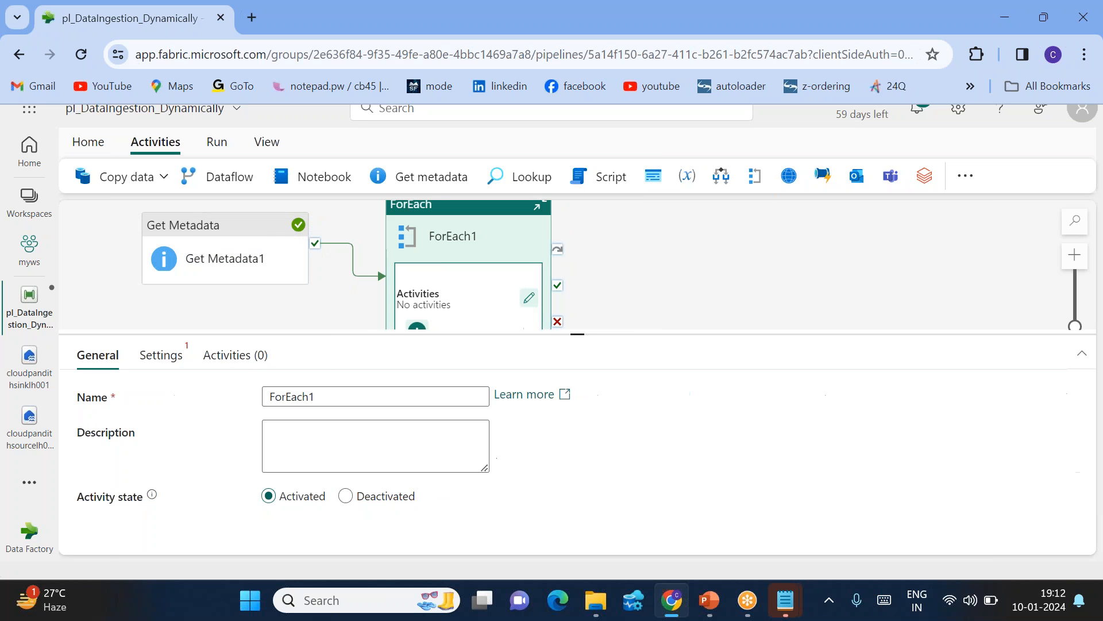
{"action": "left_click", "coordinate": [162, 355]}
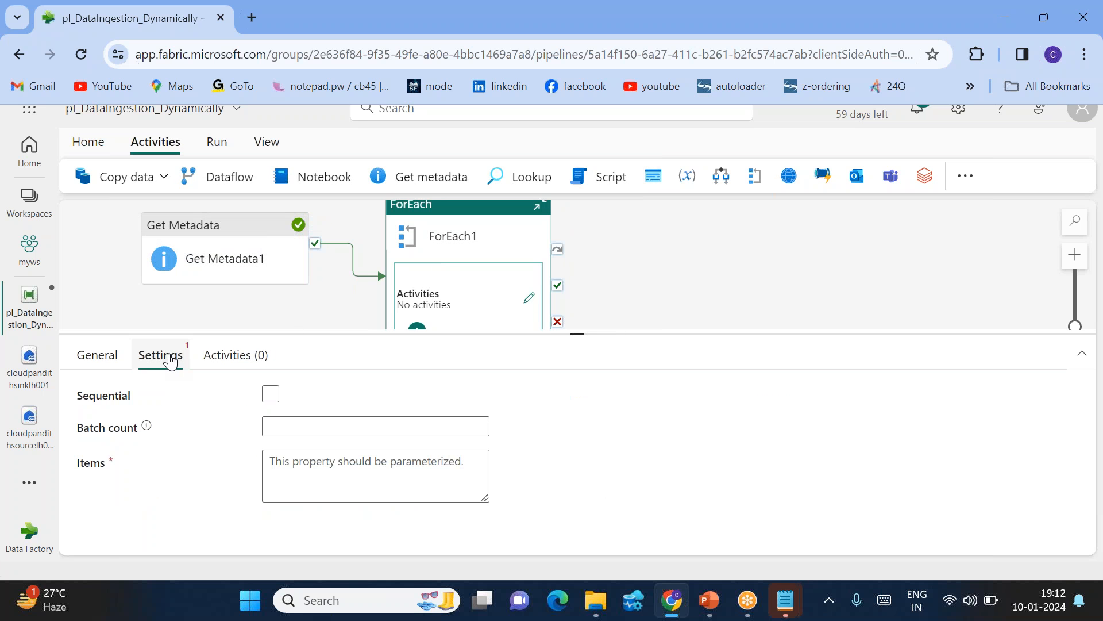
{"action": "left_click", "coordinate": [298, 464]}
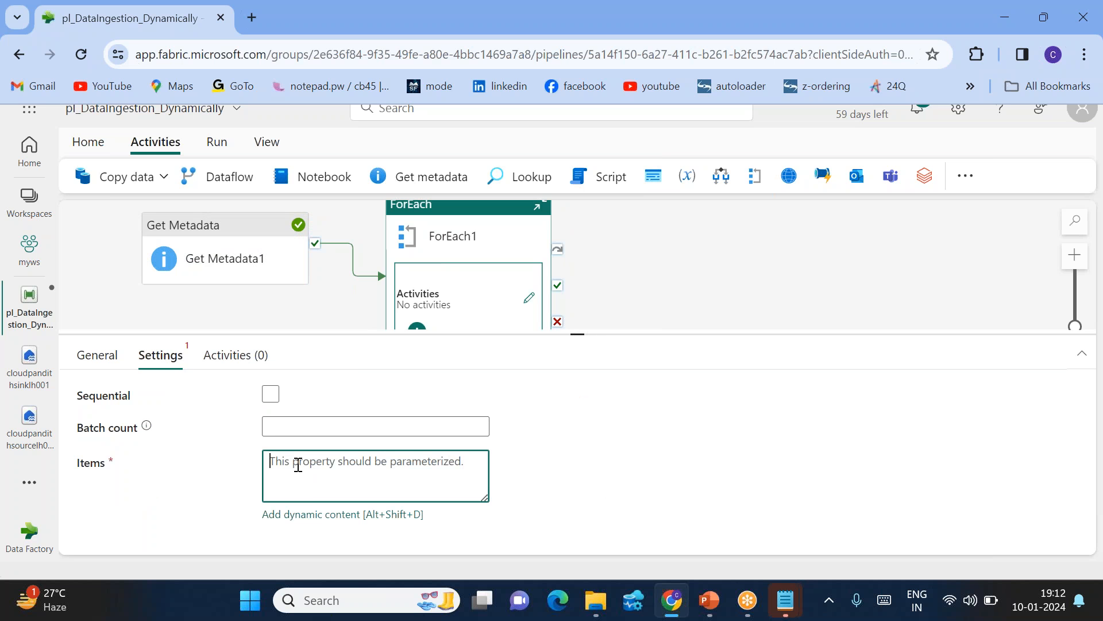
{"action": "left_click", "coordinate": [288, 516]}
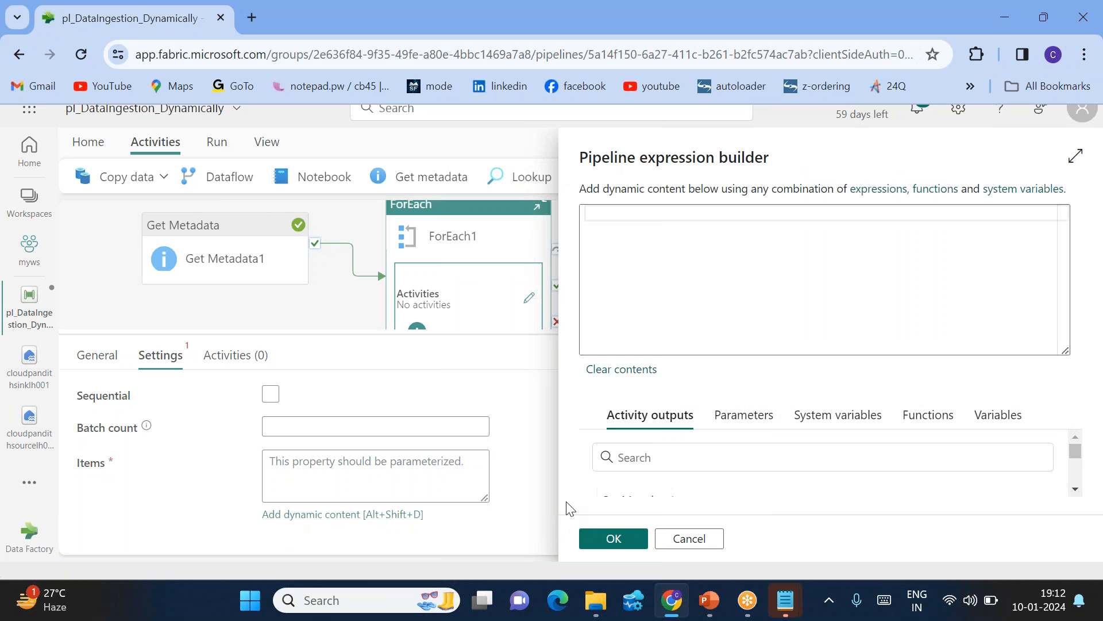
{"action": "scroll", "coordinate": [678, 482], "scroll_direction": "down", "scroll_amount": 5}
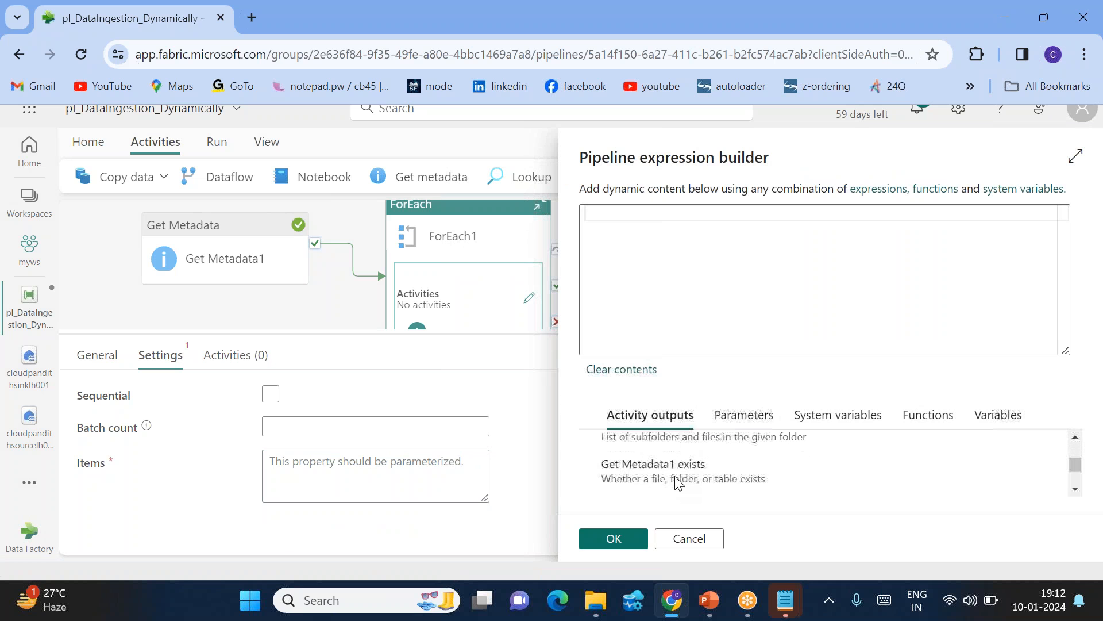
{"action": "scroll", "coordinate": [678, 483], "scroll_direction": "up", "scroll_amount": 1}
{"action": "left_click", "coordinate": [690, 487]}
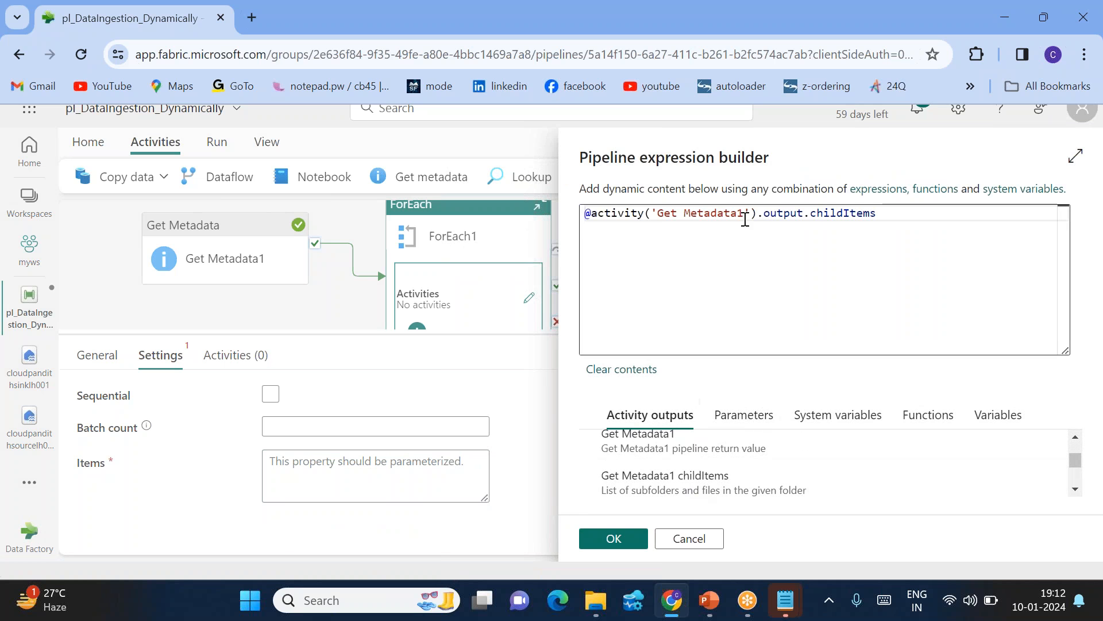
{"action": "double_click", "coordinate": [782, 214]}
{"action": "double_click", "coordinate": [843, 213]}
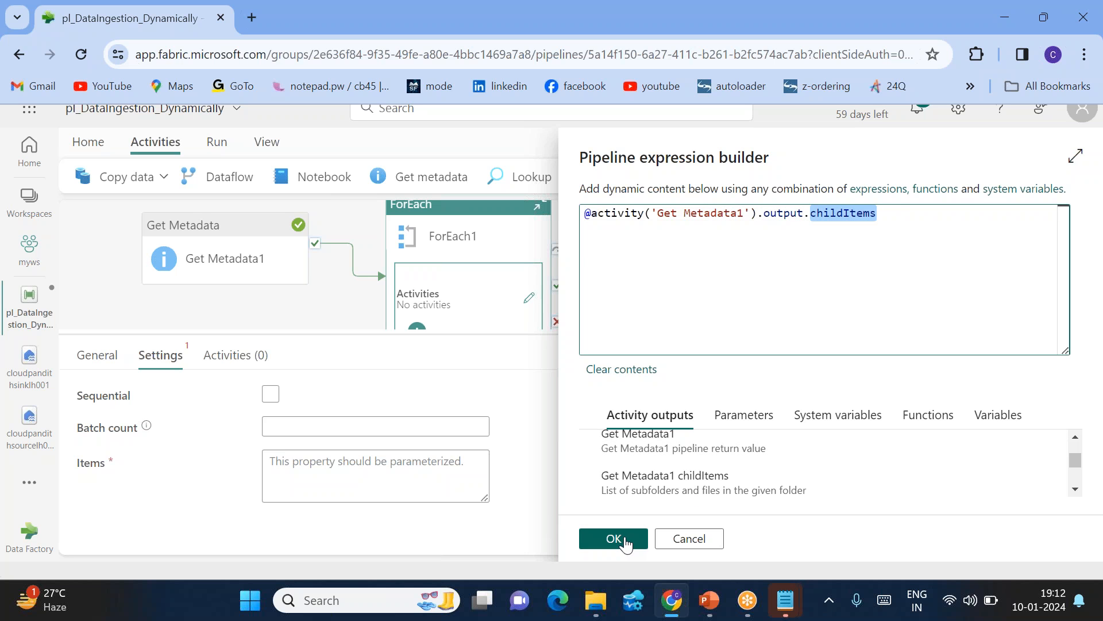
{"action": "left_click", "coordinate": [638, 536]}
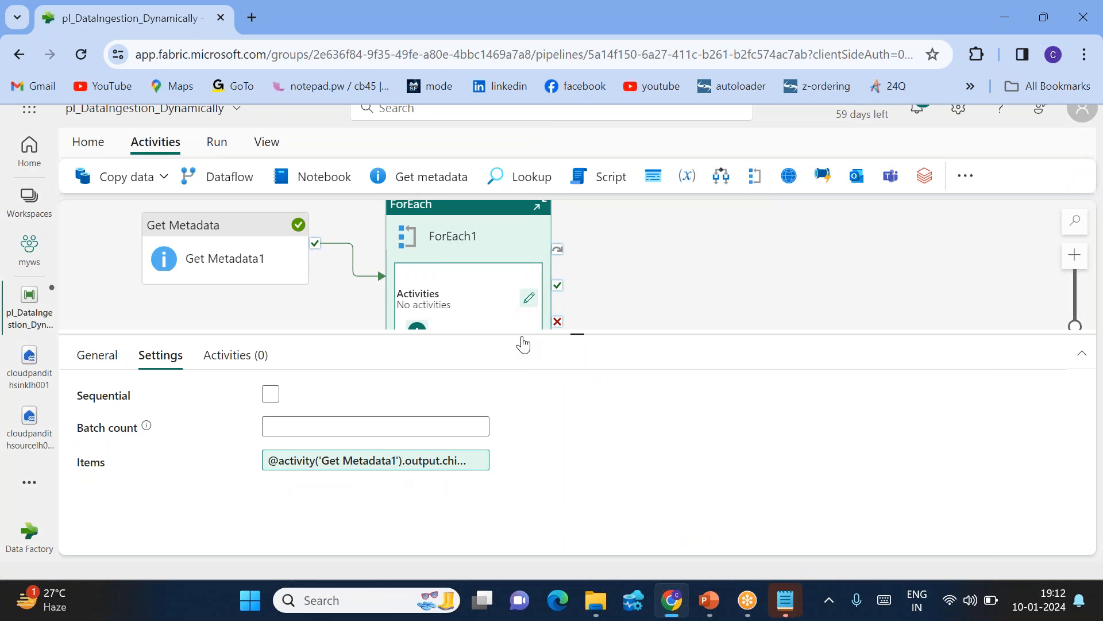
Open the ForEach activity's inner canvas and place a Copy data activity on it.
{"action": "left_click", "coordinate": [529, 300]}
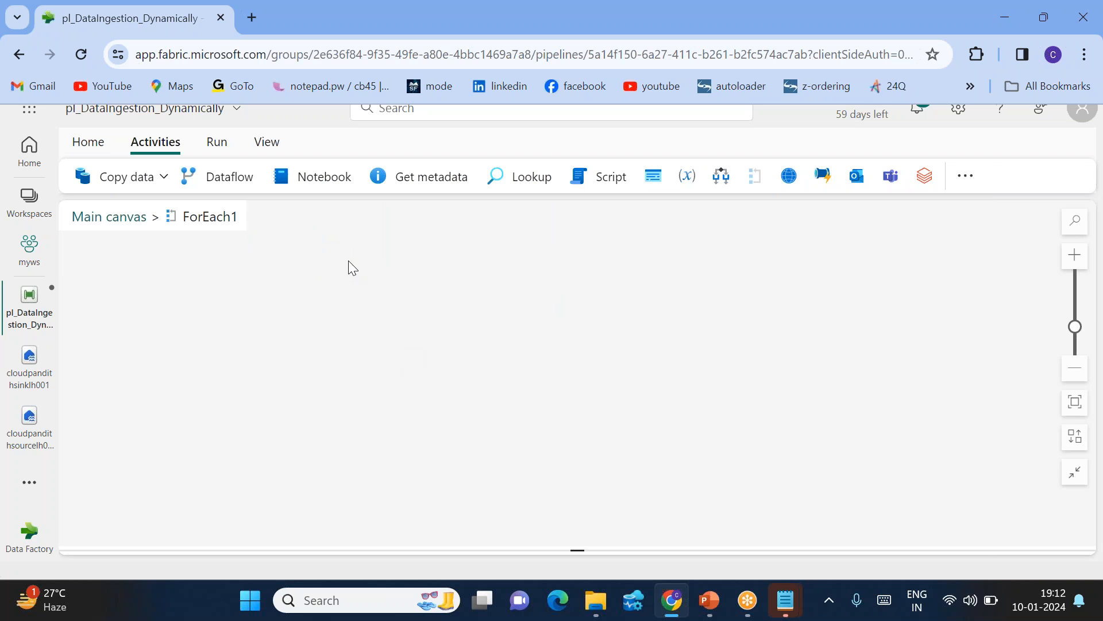
{"action": "left_click", "coordinate": [148, 182]}
{"action": "left_click", "coordinate": [137, 213]}
{"action": "left_click_drag", "start_coordinate": [227, 290], "coordinate": [467, 277]}
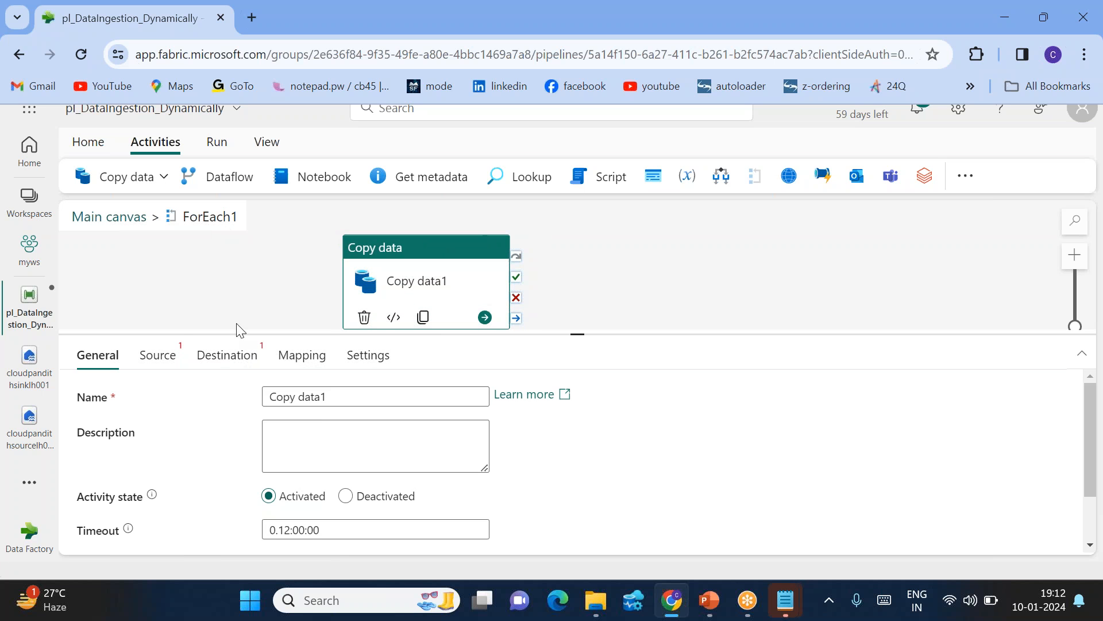
Set the Copy data source to the workspace lakehouse cloudpandithsourcelh001.
{"action": "left_click", "coordinate": [160, 355]}
{"action": "left_click", "coordinate": [270, 400]}
{"action": "left_click", "coordinate": [306, 464]}
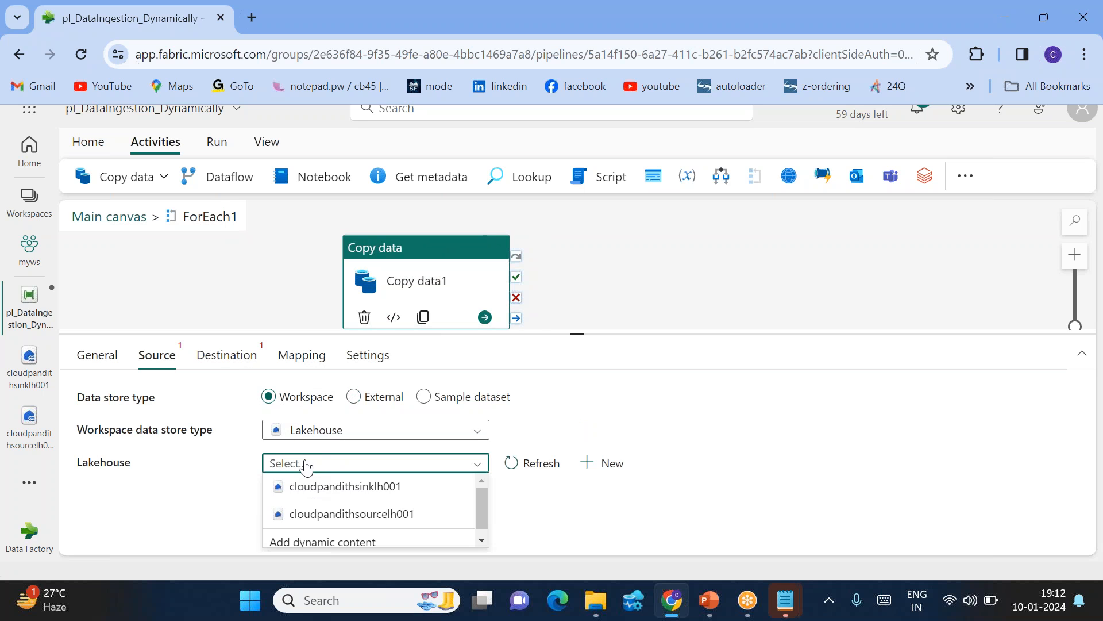
{"action": "left_click", "coordinate": [328, 513]}
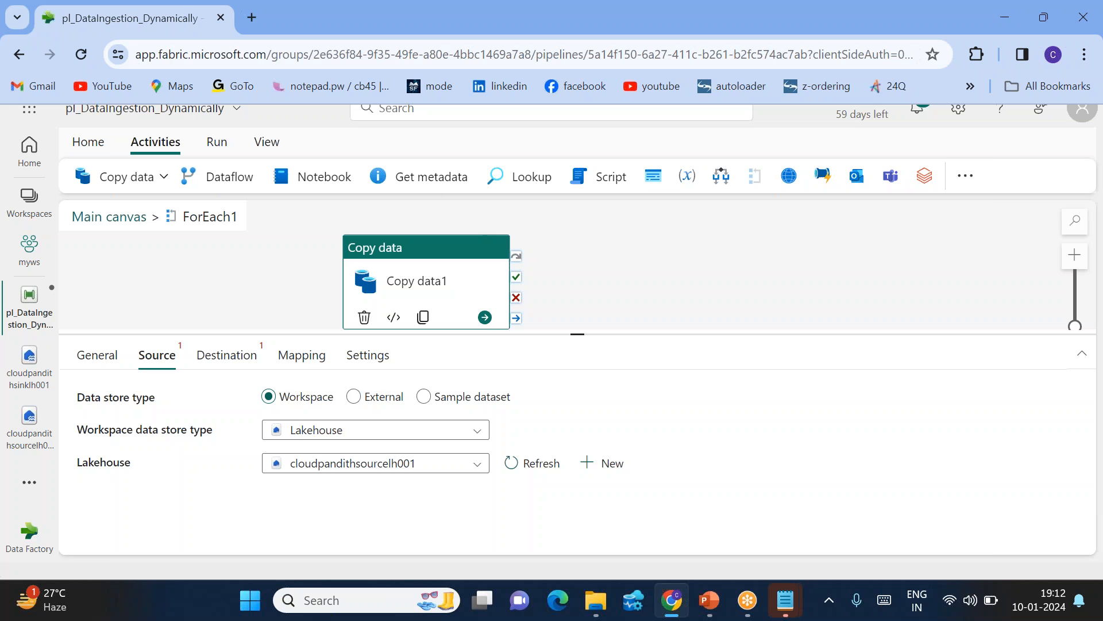
Set the Copy data source to the Files root folder with the directory global/outbox/reporting.
{"action": "scroll", "coordinate": [407, 500], "scroll_direction": "down", "scroll_amount": 1}
{"action": "left_click", "coordinate": [329, 450]}
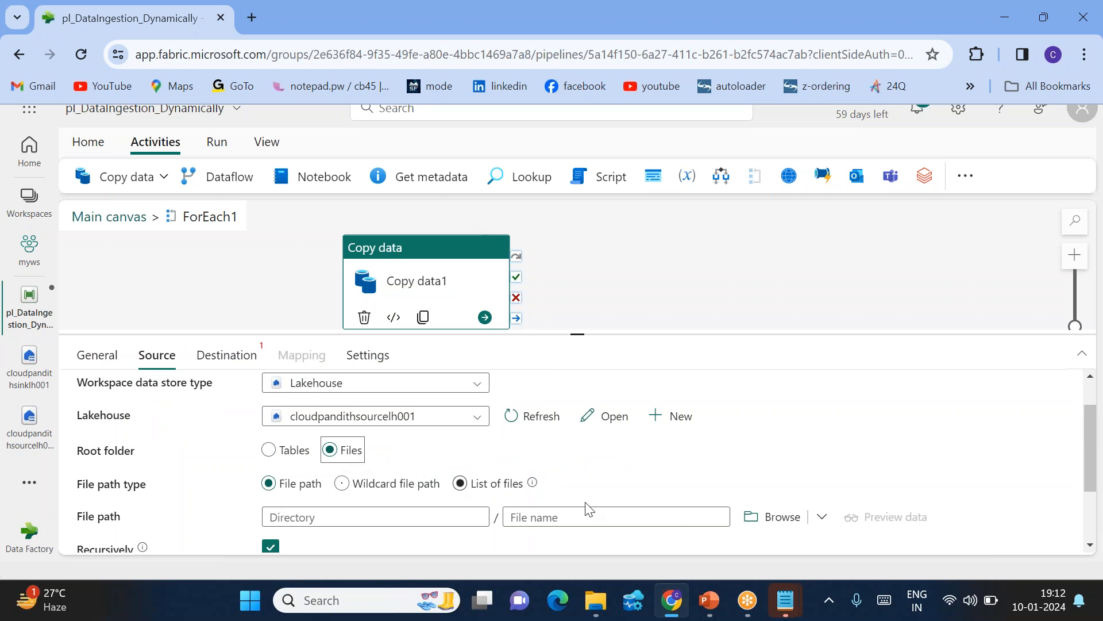
{"action": "left_click", "coordinate": [750, 519]}
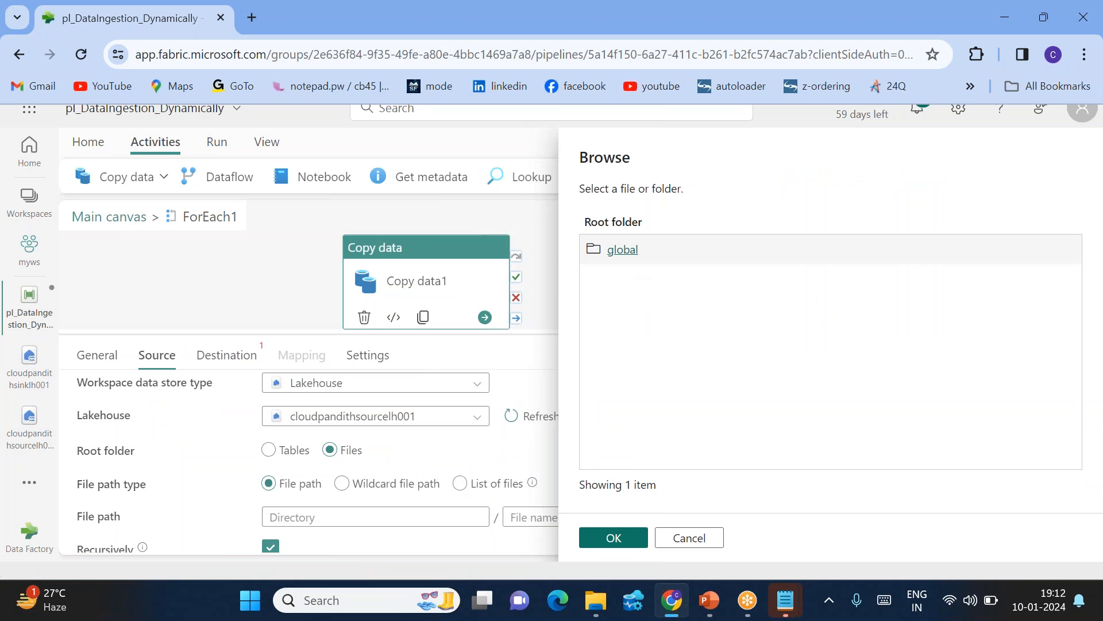
{"action": "left_click", "coordinate": [622, 249]}
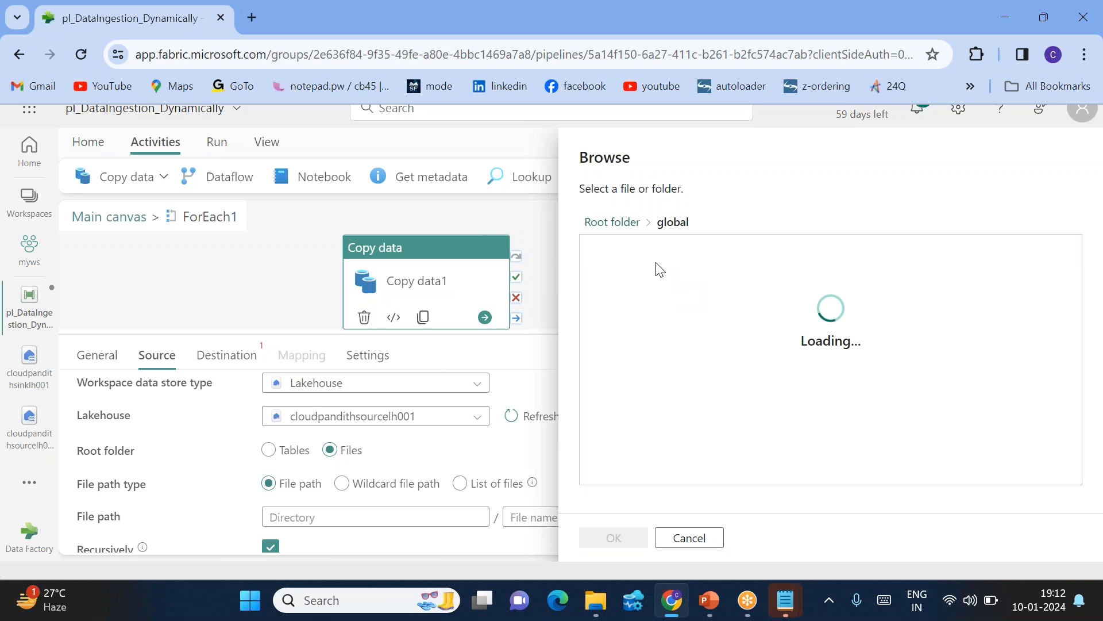
{"action": "left_click", "coordinate": [626, 250]}
{"action": "left_click", "coordinate": [631, 253]}
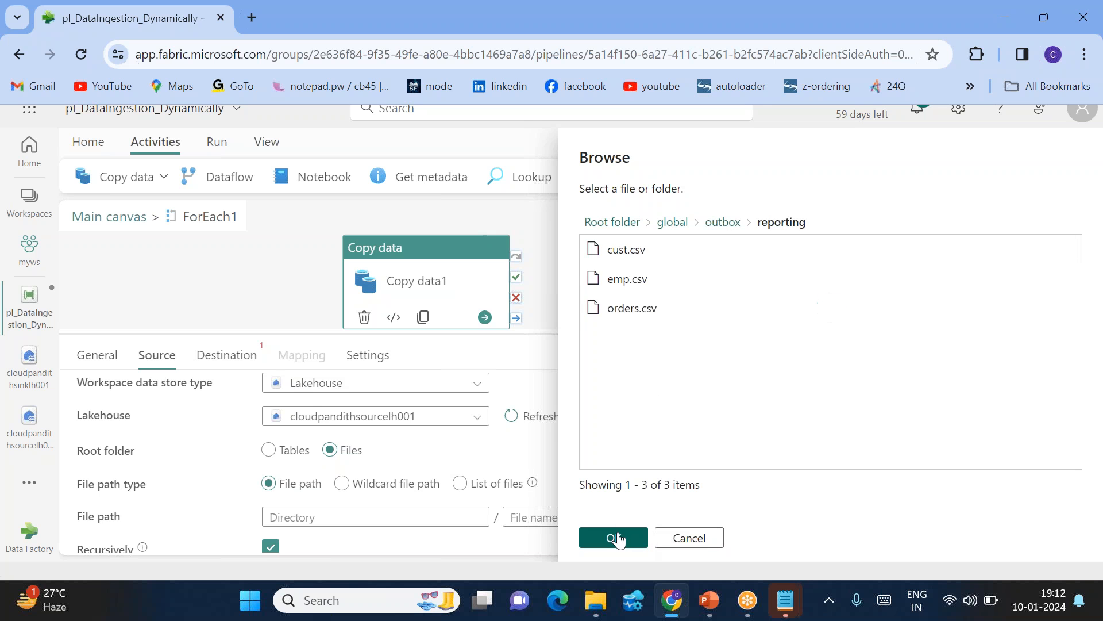
{"action": "left_click", "coordinate": [616, 538]}
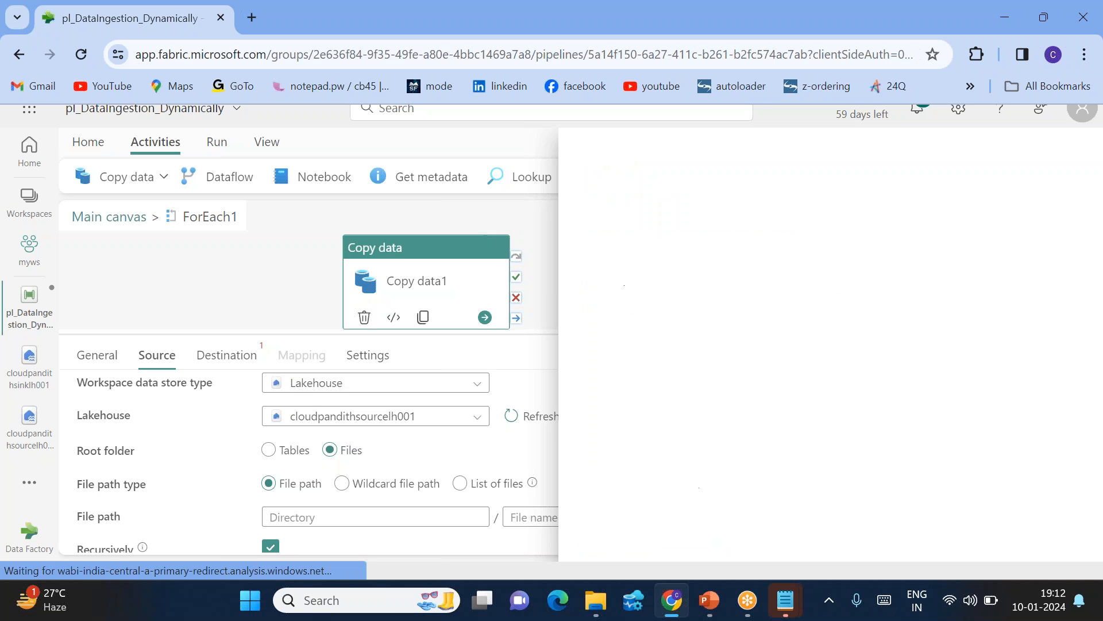
{"action": "left_click", "coordinate": [554, 519]}
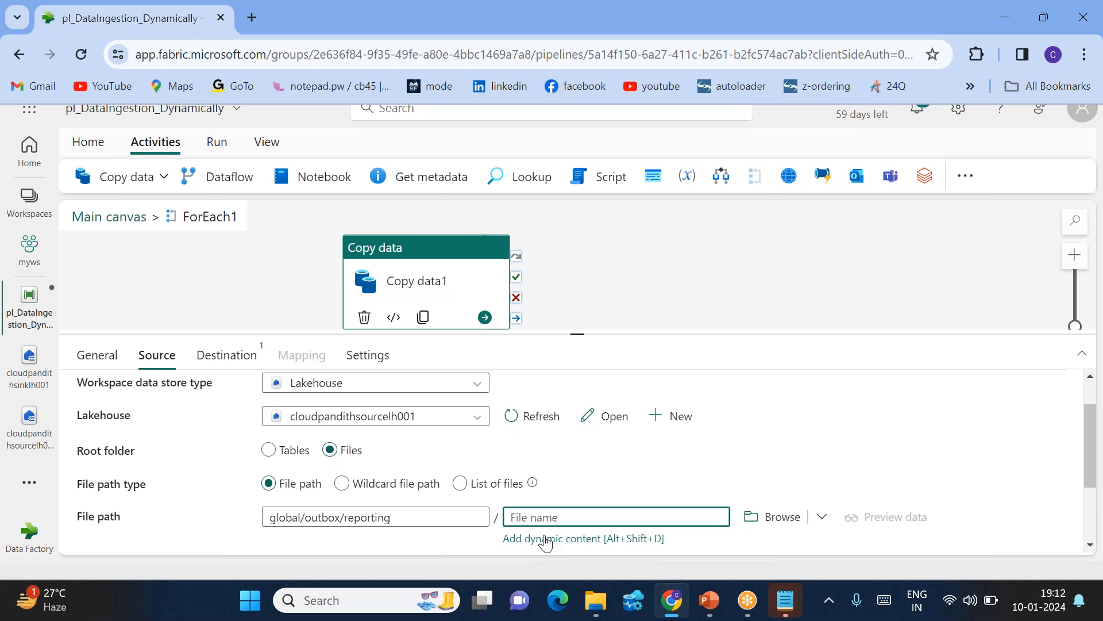
{"action": "left_click", "coordinate": [546, 539]}
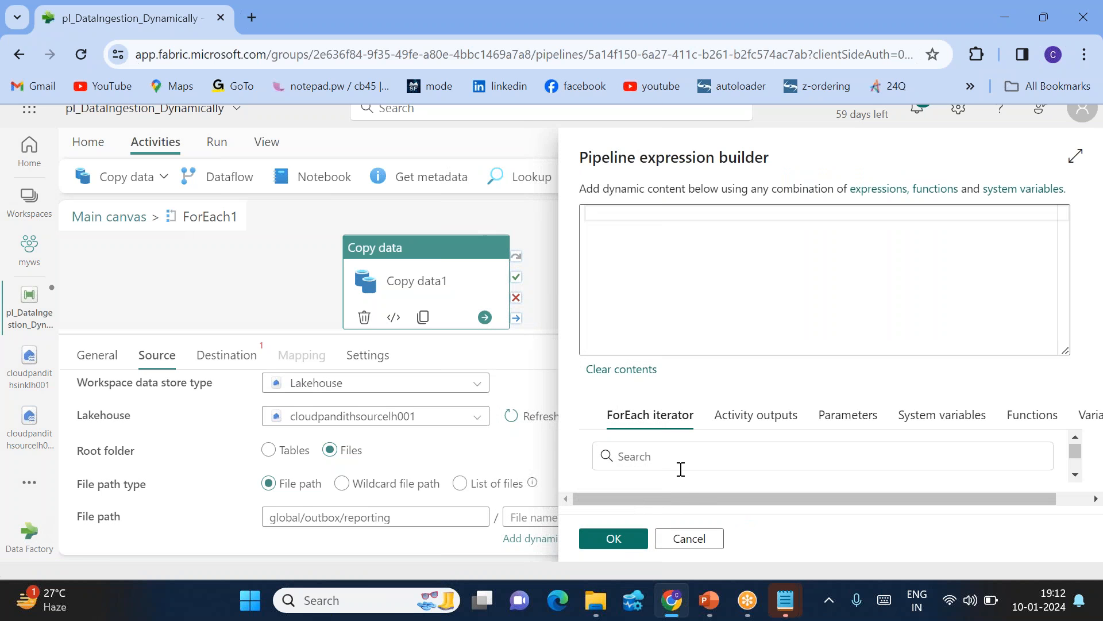
{"action": "left_click", "coordinate": [659, 463]}
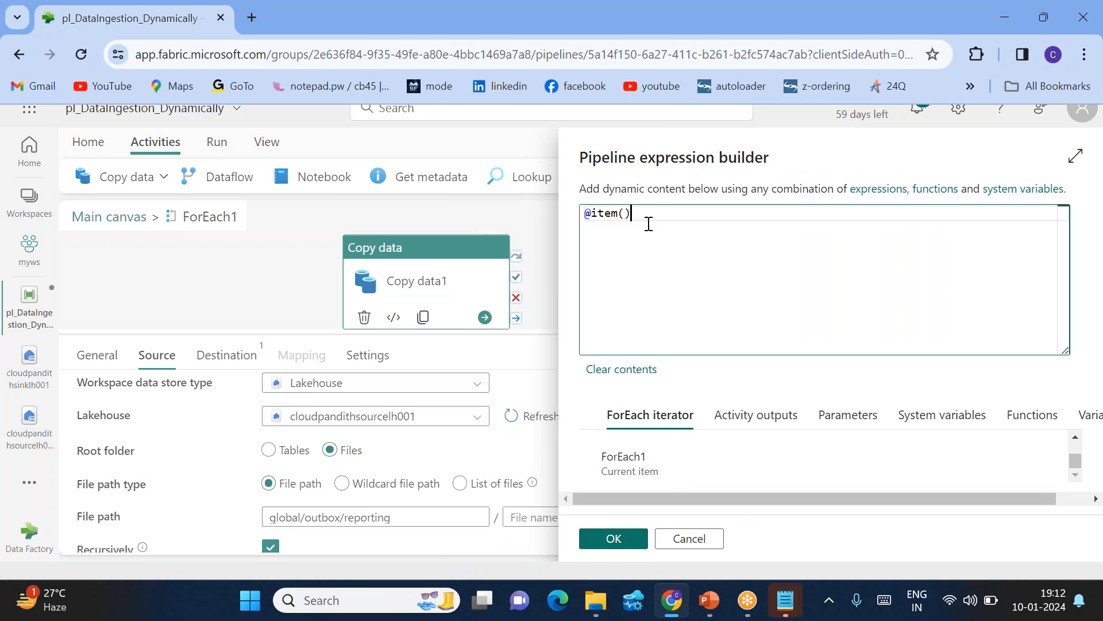
{"action": "mouse_move", "coordinate": [779, 596]}
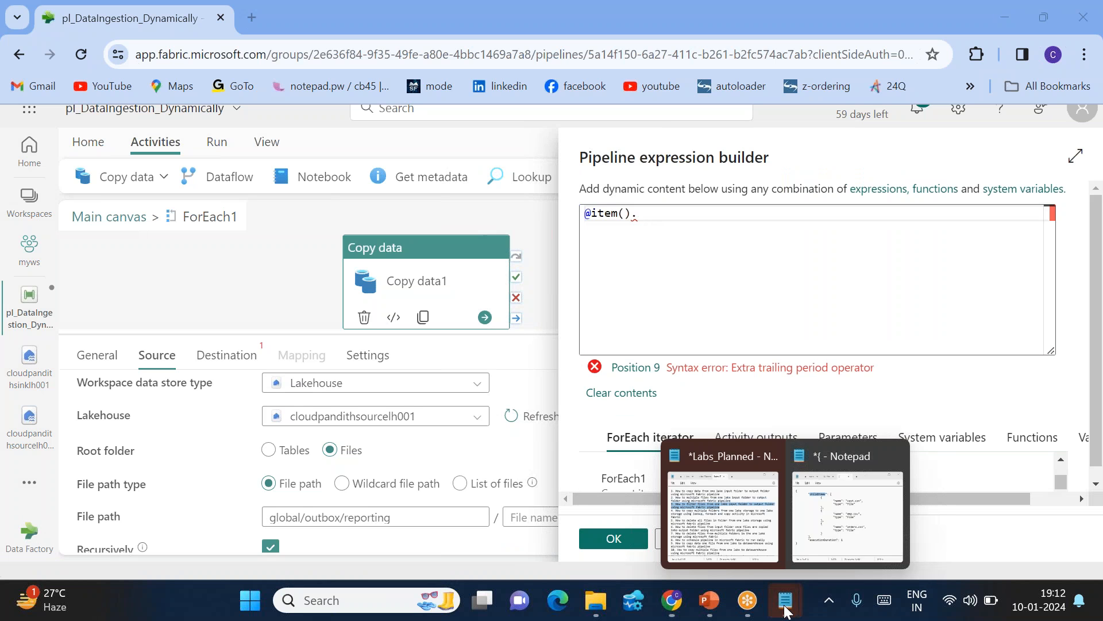
{"action": "left_click", "coordinate": [836, 513]}
{"action": "left_click_drag", "start_coordinate": [608, 216], "coordinate": [638, 275]}
{"action": "left_click_drag", "start_coordinate": [731, 233], "coordinate": [783, 237]}
{"action": "double_click", "coordinate": [688, 232]}
{"action": "key", "text": "ctrl+c"}
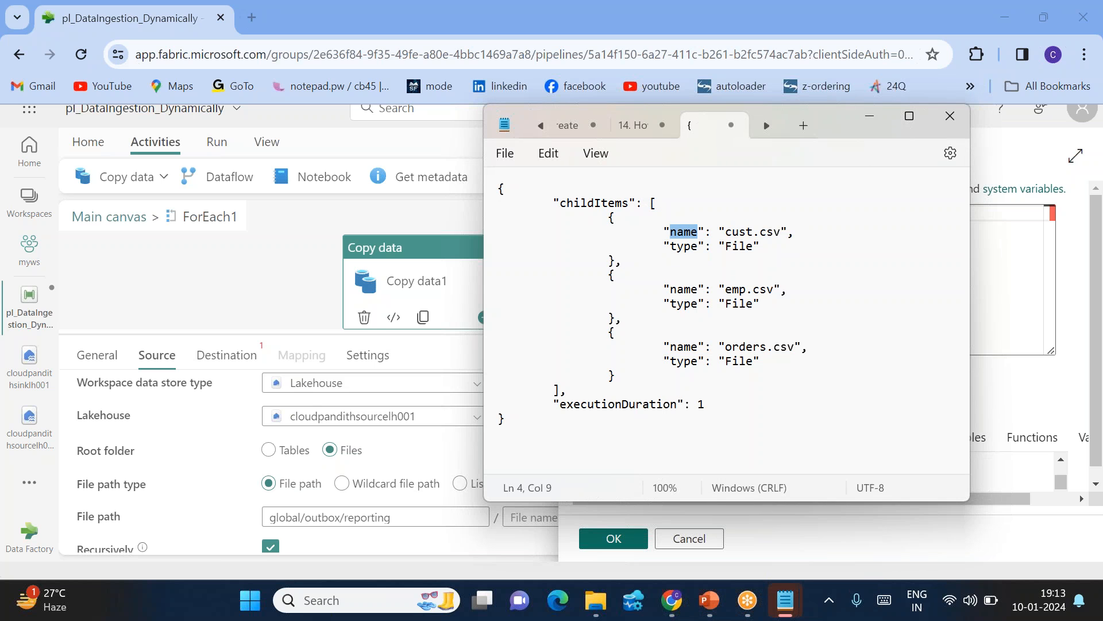
{"action": "left_click", "coordinate": [1022, 272]}
{"action": "key", "text": "ctrl+v"}
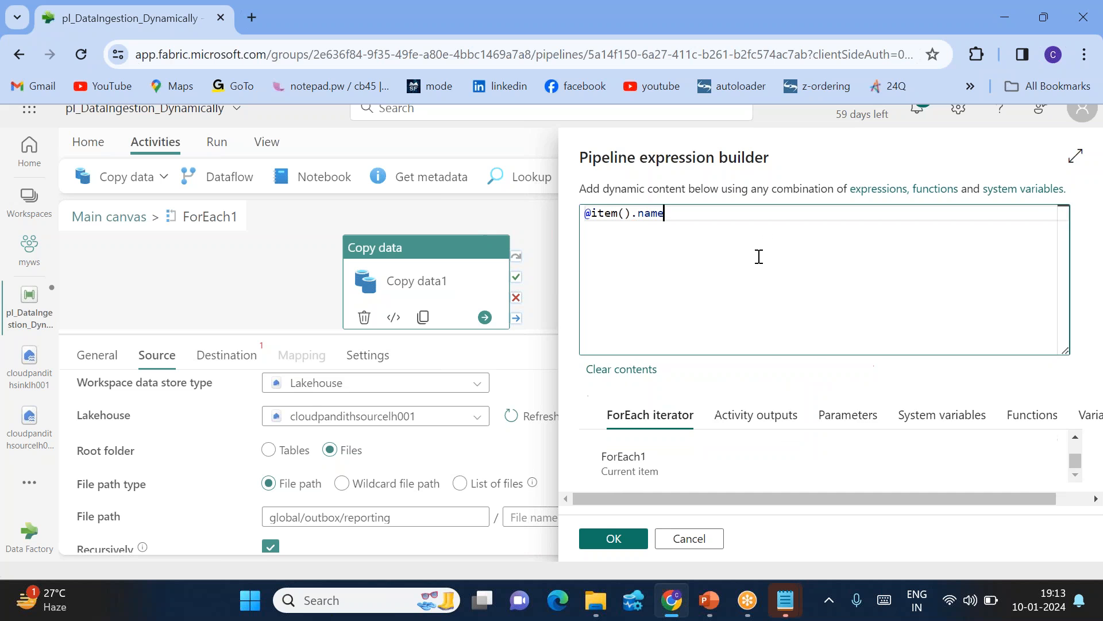
{"action": "left_click", "coordinate": [613, 538]}
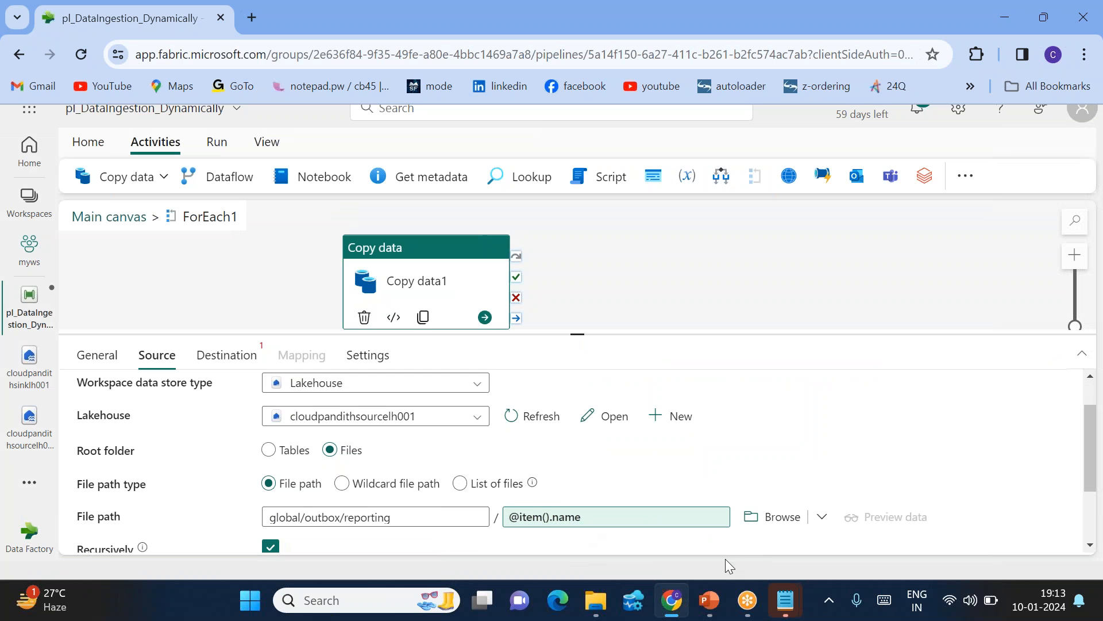
Examine the file name values under childItems in the Notepad copy of the metadata output.
{"action": "mouse_move", "coordinate": [785, 601]}
{"action": "left_click", "coordinate": [813, 493]}
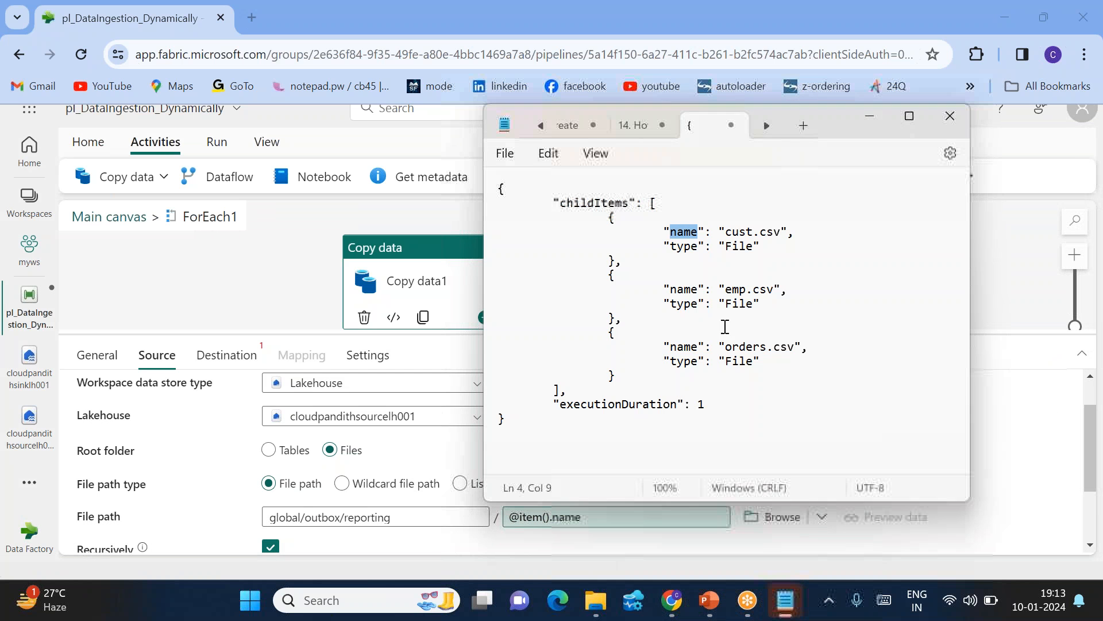
{"action": "left_click_drag", "start_coordinate": [726, 231], "coordinate": [773, 232]}
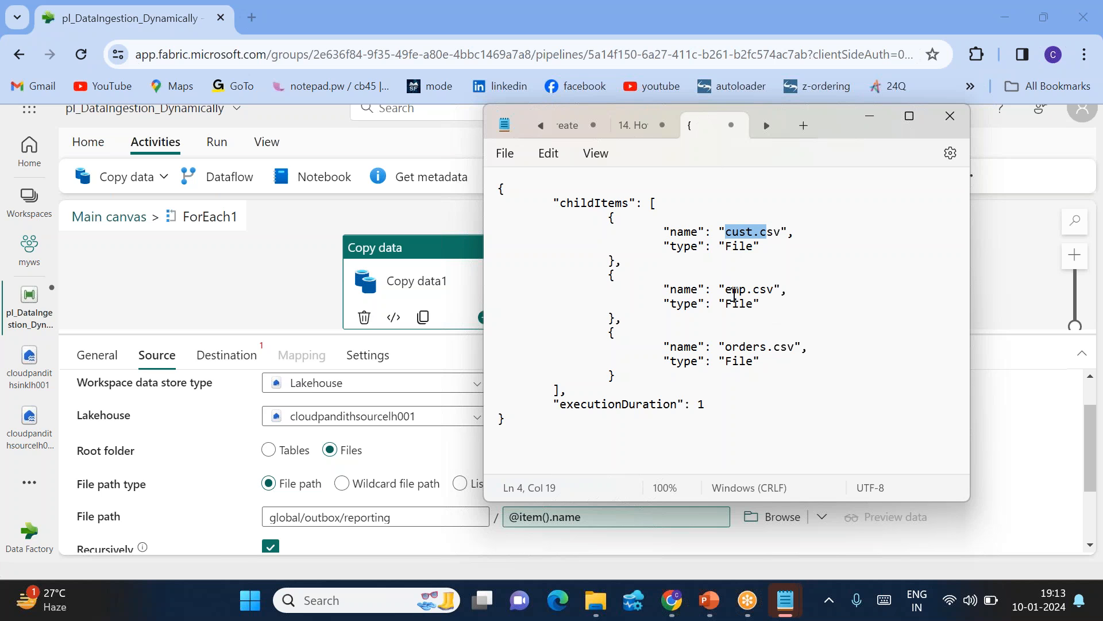
{"action": "left_click_drag", "start_coordinate": [727, 289], "coordinate": [769, 291]}
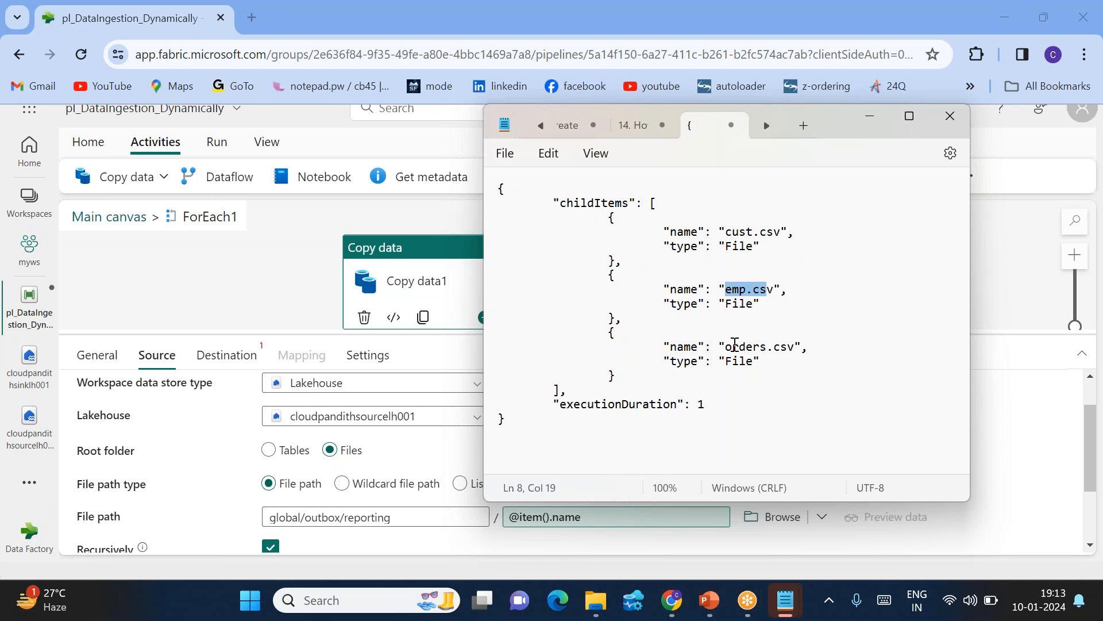
{"action": "left_click_drag", "start_coordinate": [727, 347], "coordinate": [791, 348]}
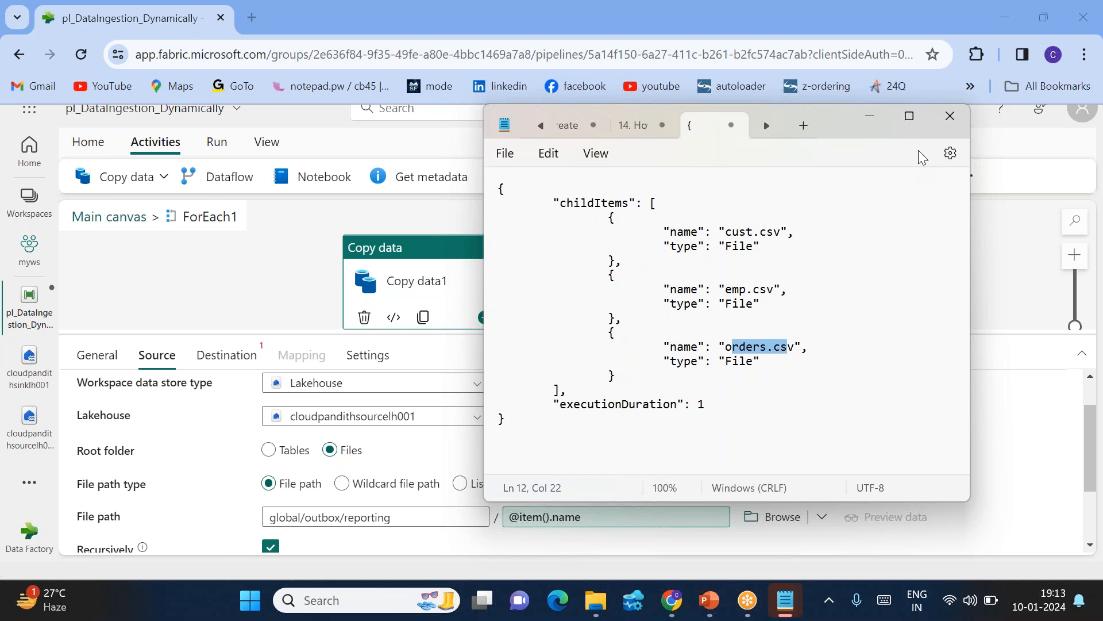
{"action": "left_click", "coordinate": [870, 117]}
Set the Copy data destination to the workspace lakehouse cloudpandithsinklh001 with Files as the root folder.
{"action": "left_click", "coordinate": [222, 357]}
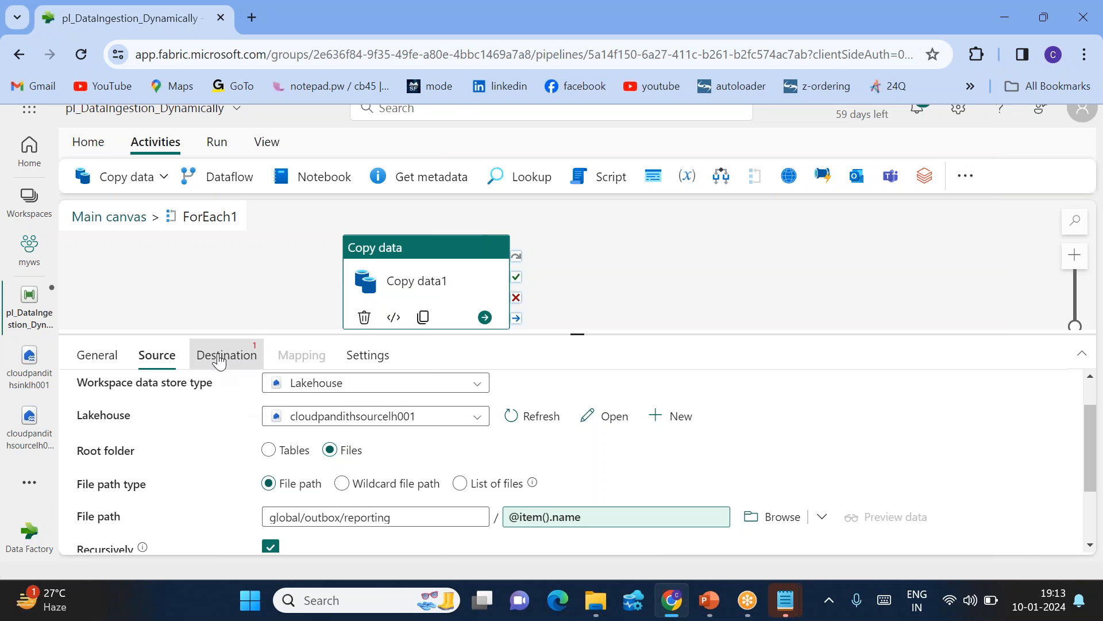
{"action": "left_click", "coordinate": [307, 468]}
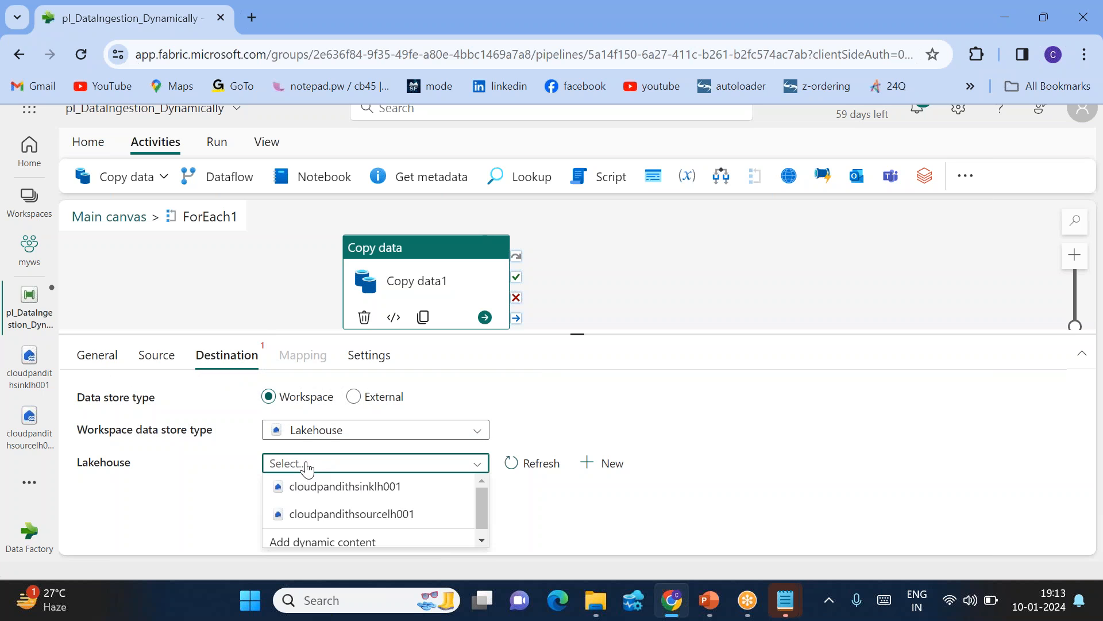
{"action": "left_click", "coordinate": [302, 487]}
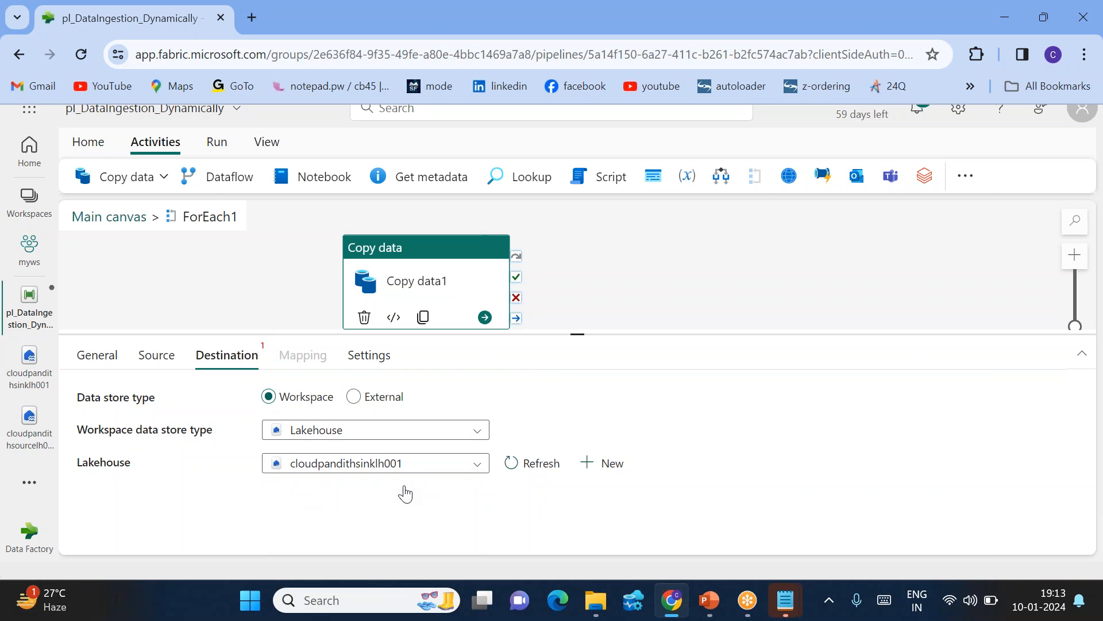
{"action": "scroll", "coordinate": [566, 500], "scroll_direction": "down", "scroll_amount": 1}
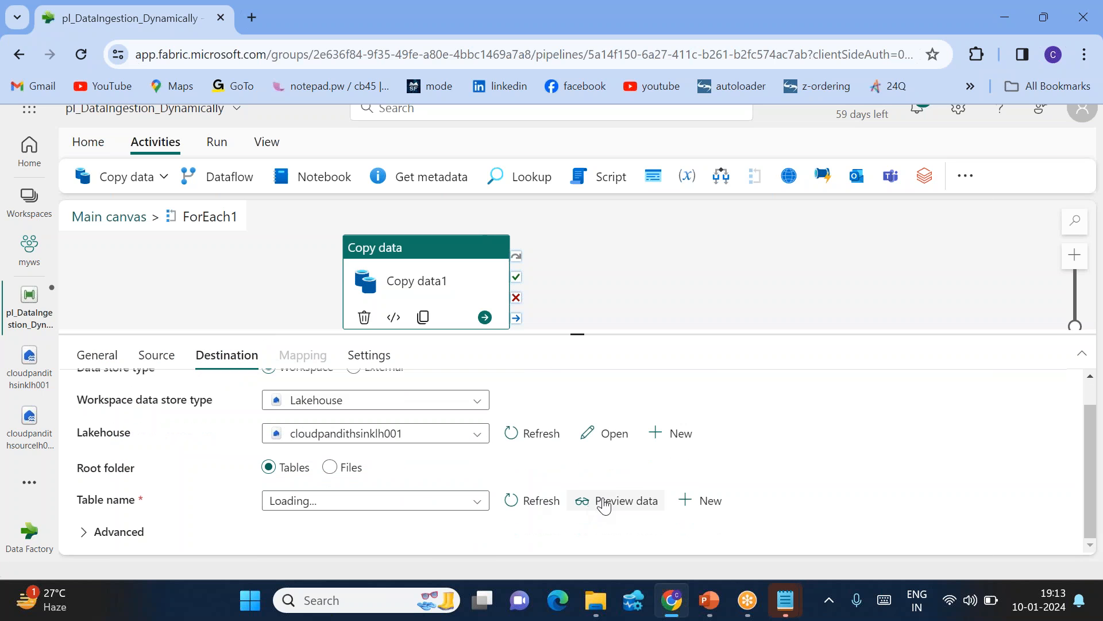
{"action": "left_click", "coordinate": [328, 468]}
{"action": "scroll", "coordinate": [368, 471], "scroll_direction": "down", "scroll_amount": 1}
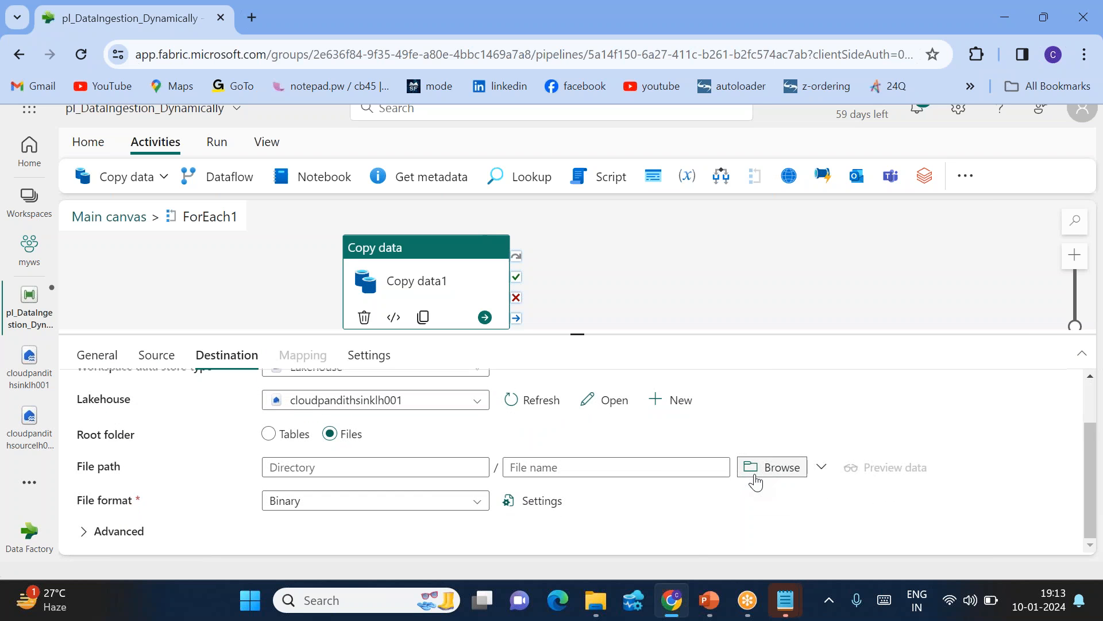
Choose the pbi/pbiexport folder as the destination directory.
{"action": "left_click", "coordinate": [755, 480]}
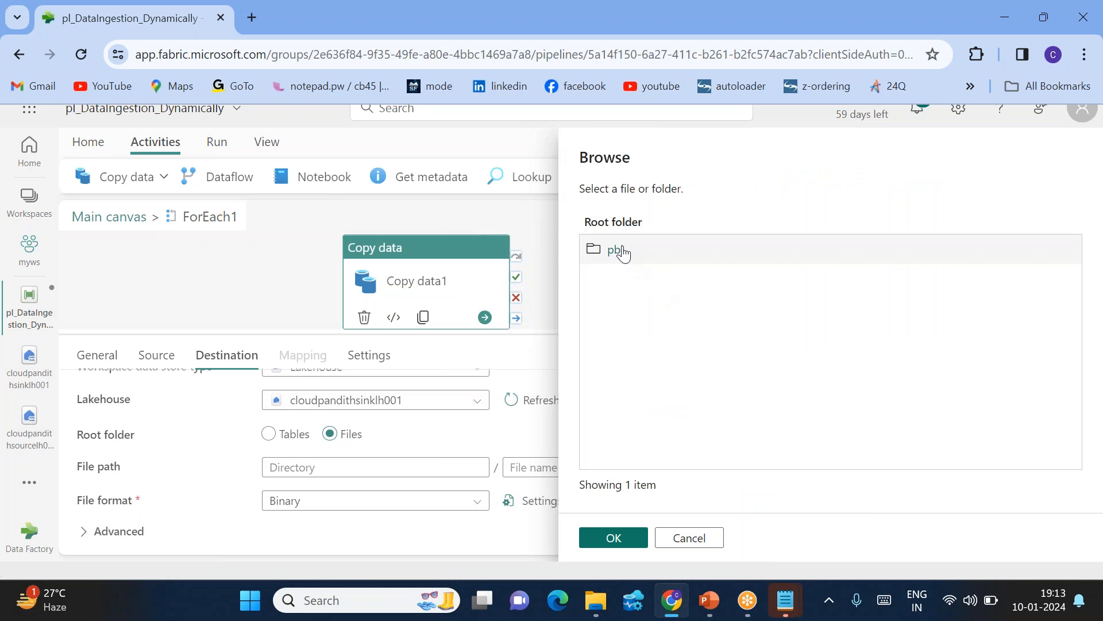
{"action": "left_click", "coordinate": [616, 250]}
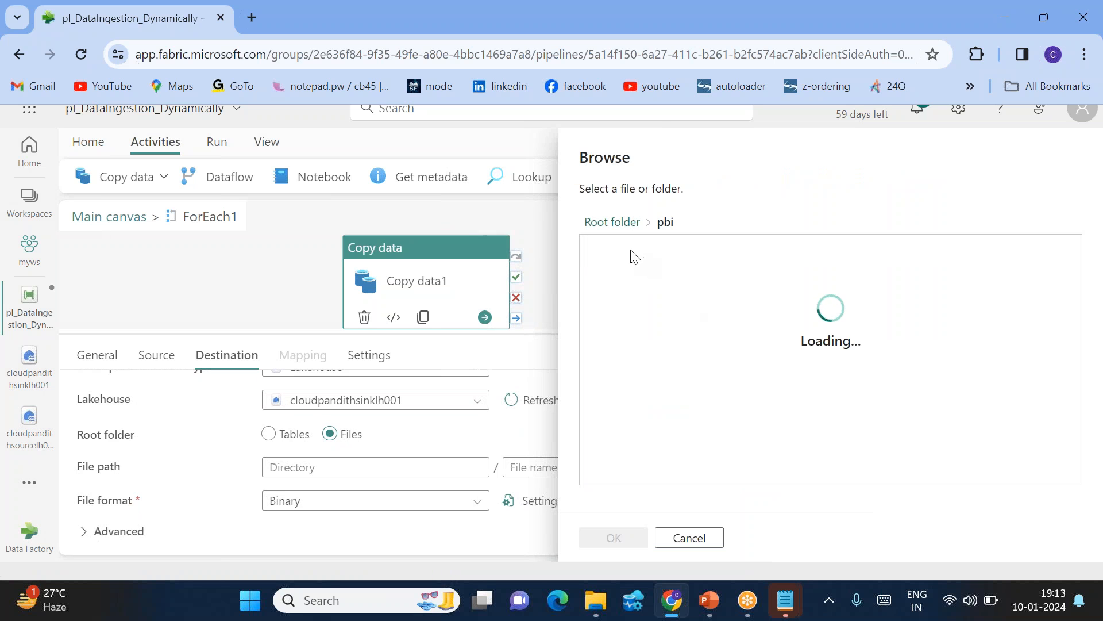
{"action": "left_click", "coordinate": [624, 255]}
{"action": "left_click", "coordinate": [620, 543]}
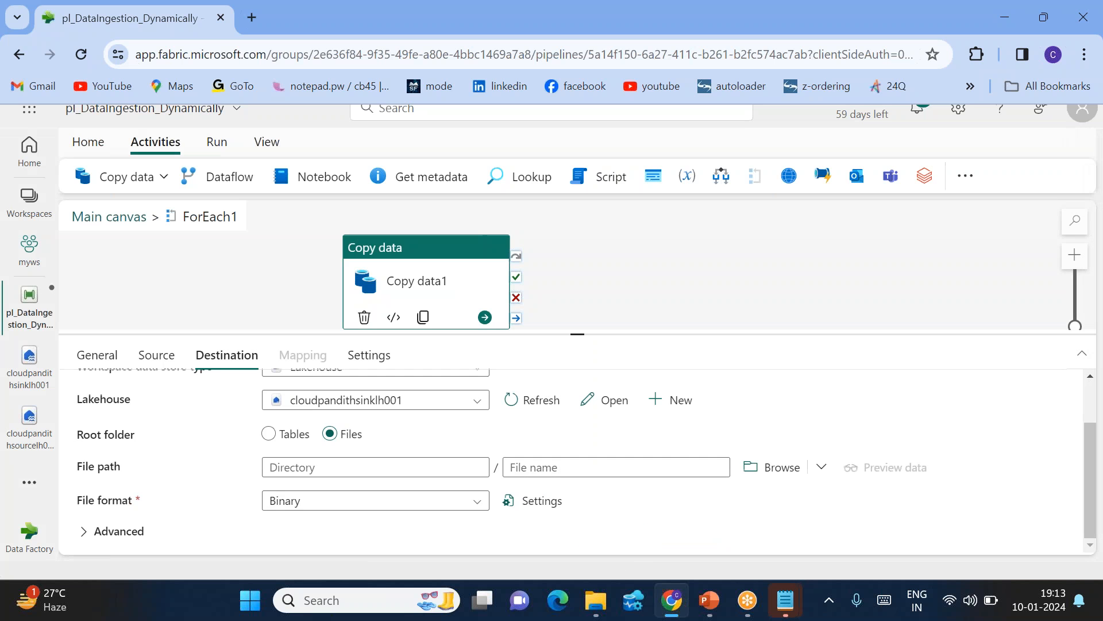
{"action": "left_click", "coordinate": [545, 469]}
{"action": "left_click", "coordinate": [539, 489]}
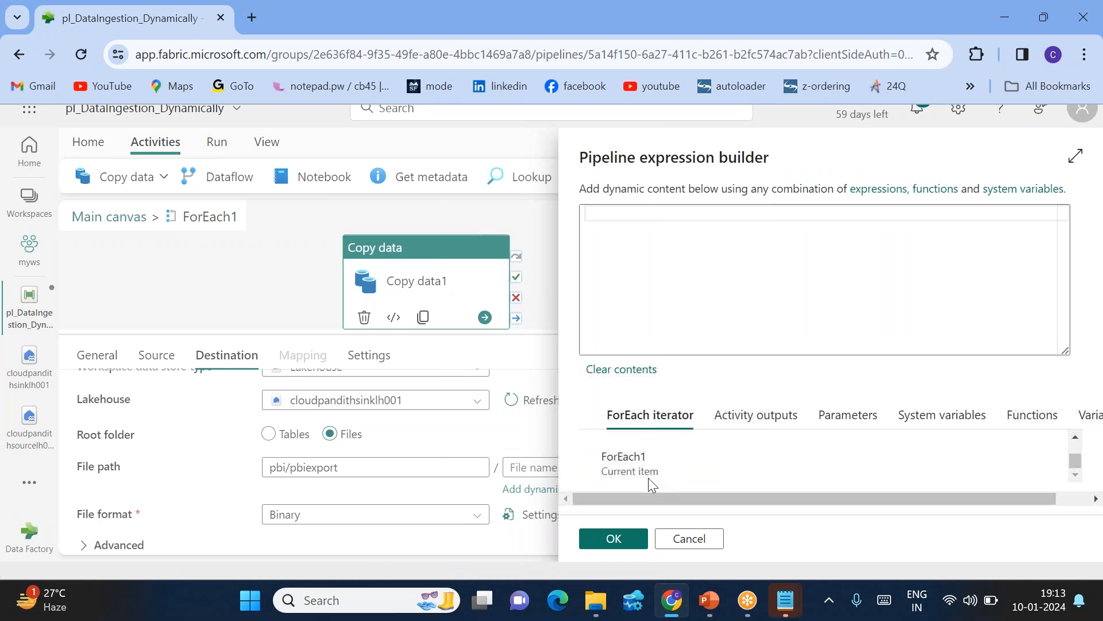
{"action": "left_click", "coordinate": [632, 464]}
{"action": "type", "text": ".name"}
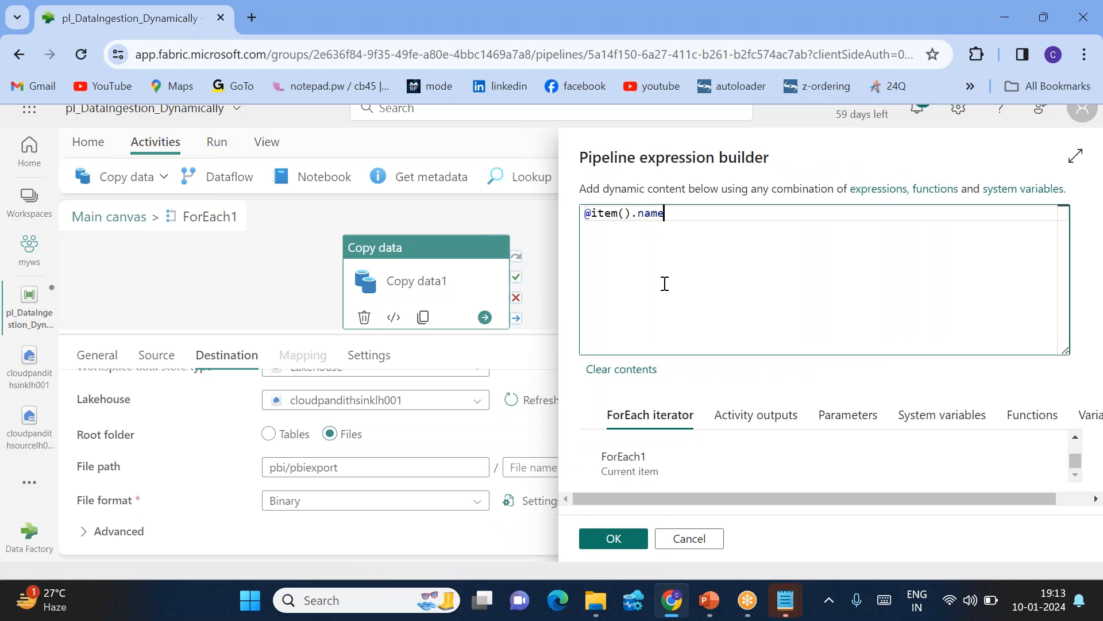
{"action": "left_click", "coordinate": [614, 540]}
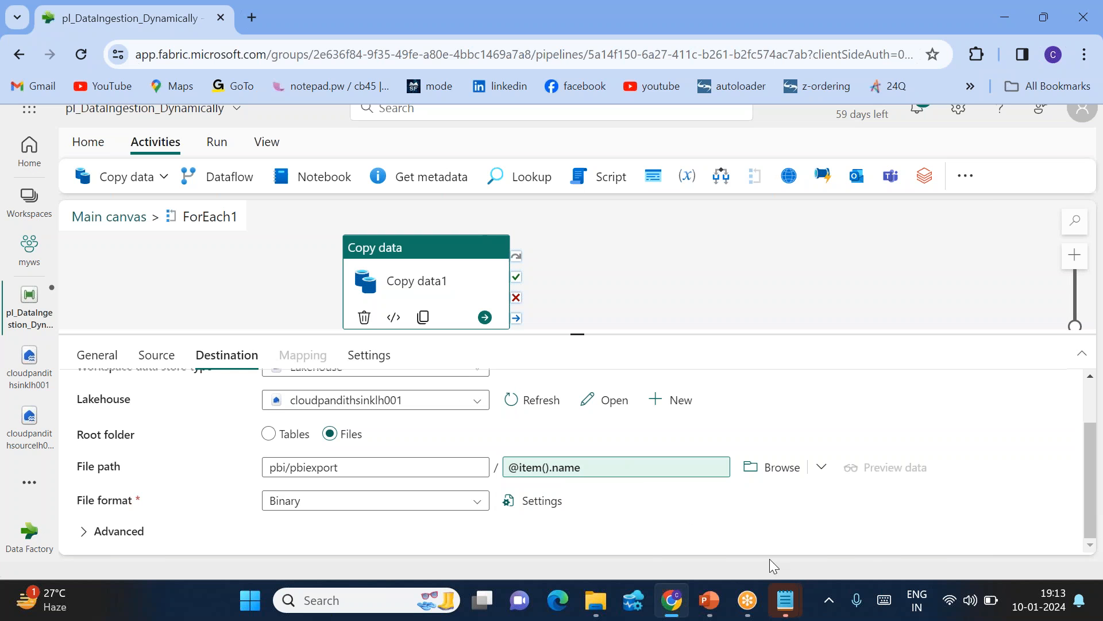
Check the Copy data source and destination file paths against the childItems file names in Notepad.
{"action": "mouse_move", "coordinate": [785, 600]}
{"action": "left_click", "coordinate": [822, 504]}
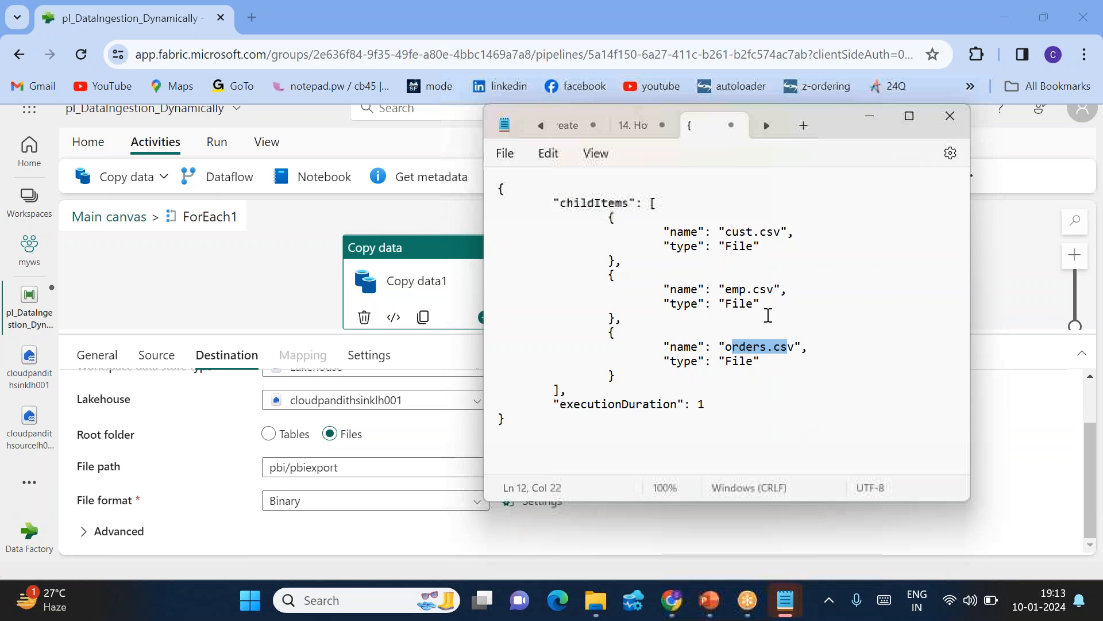
{"action": "left_click_drag", "start_coordinate": [727, 236], "coordinate": [775, 222]}
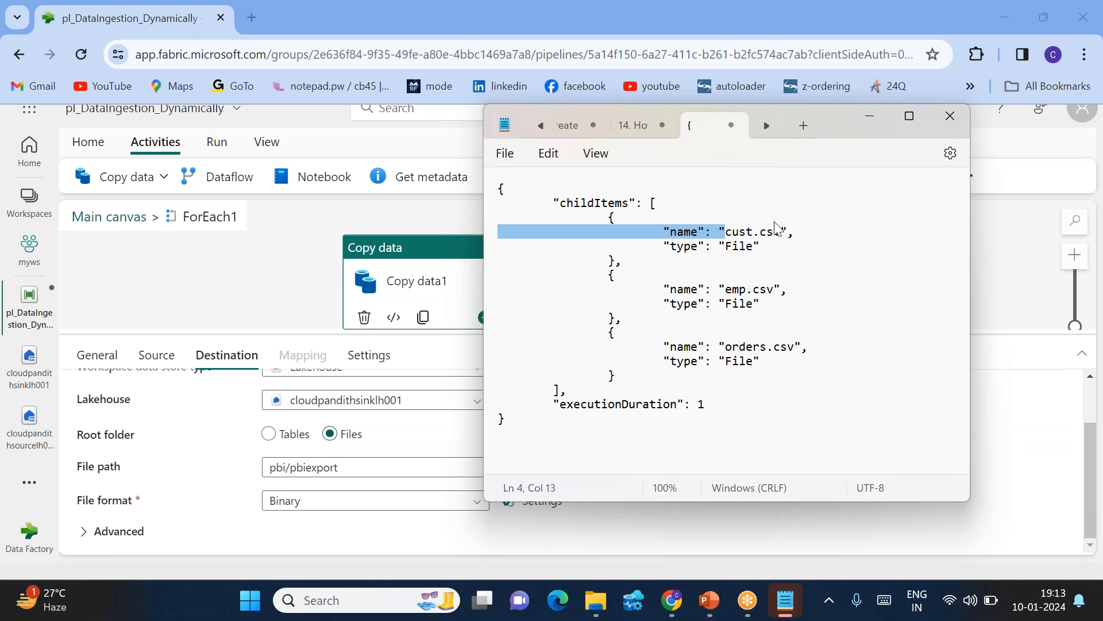
{"action": "left_click", "coordinate": [866, 117]}
{"action": "left_click", "coordinate": [154, 356]}
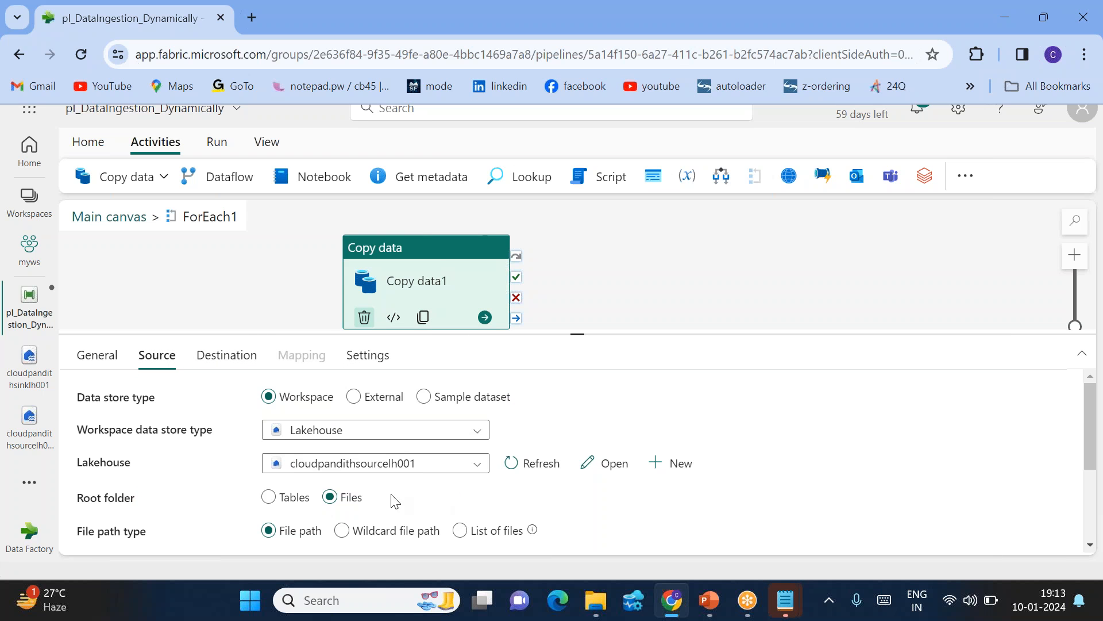
{"action": "scroll", "coordinate": [387, 497], "scroll_direction": "down", "scroll_amount": 2}
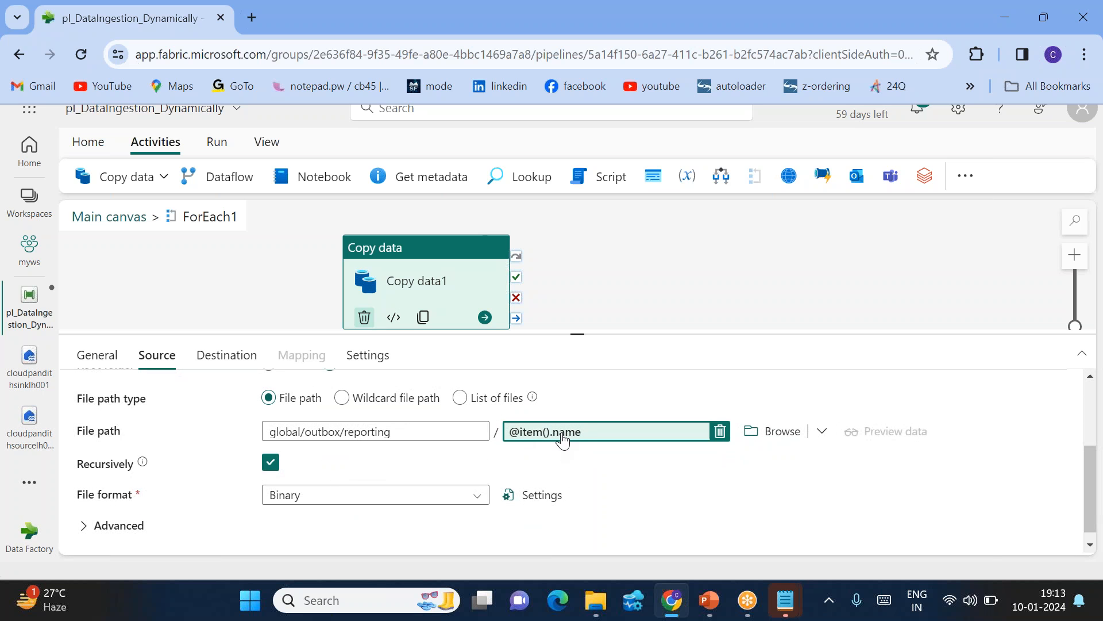
{"action": "left_click", "coordinate": [224, 355]}
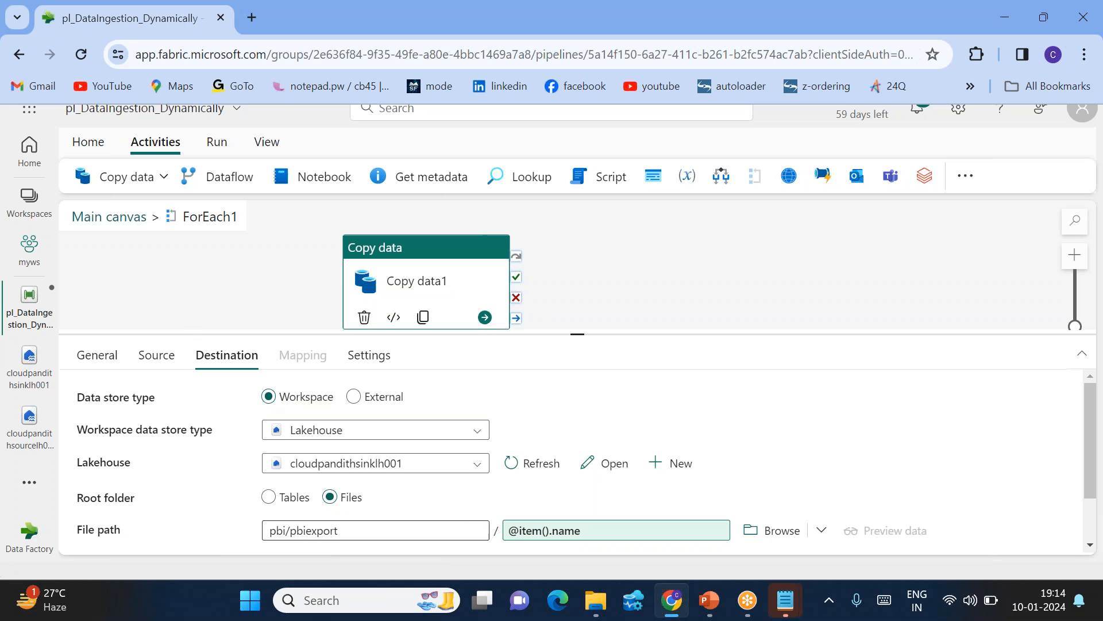
Return to the main canvas and examine the items expression in the ForEach1 settings.
{"action": "left_click", "coordinate": [127, 220]}
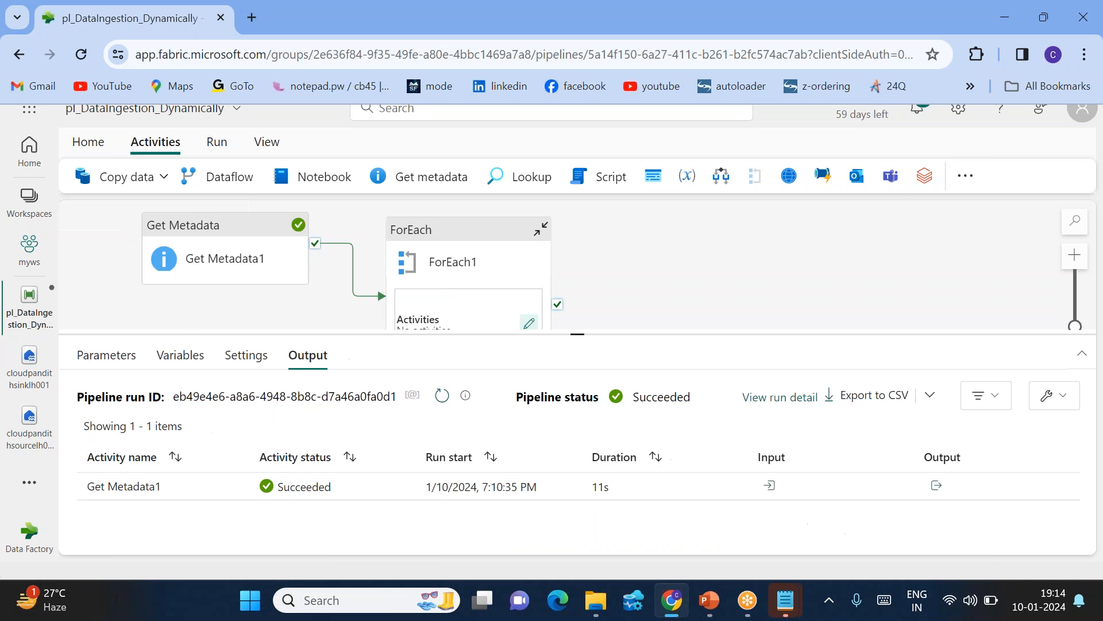
{"action": "left_click", "coordinate": [435, 253]}
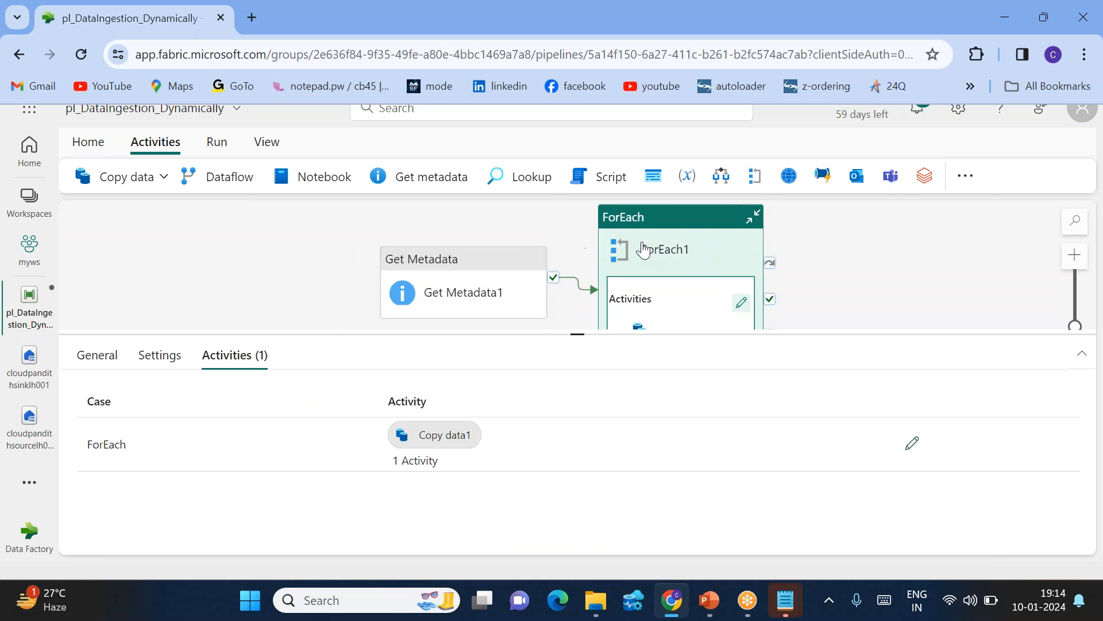
{"action": "left_click", "coordinate": [160, 354]}
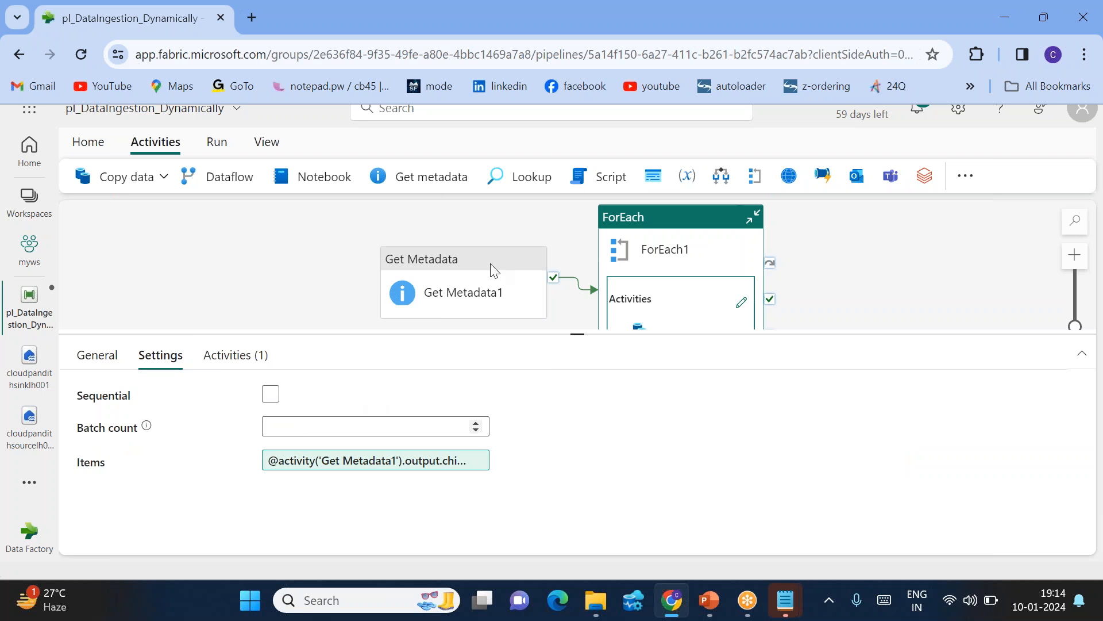
Save the pipeline, validate it and close the validation output.
{"action": "left_click", "coordinate": [88, 144]}
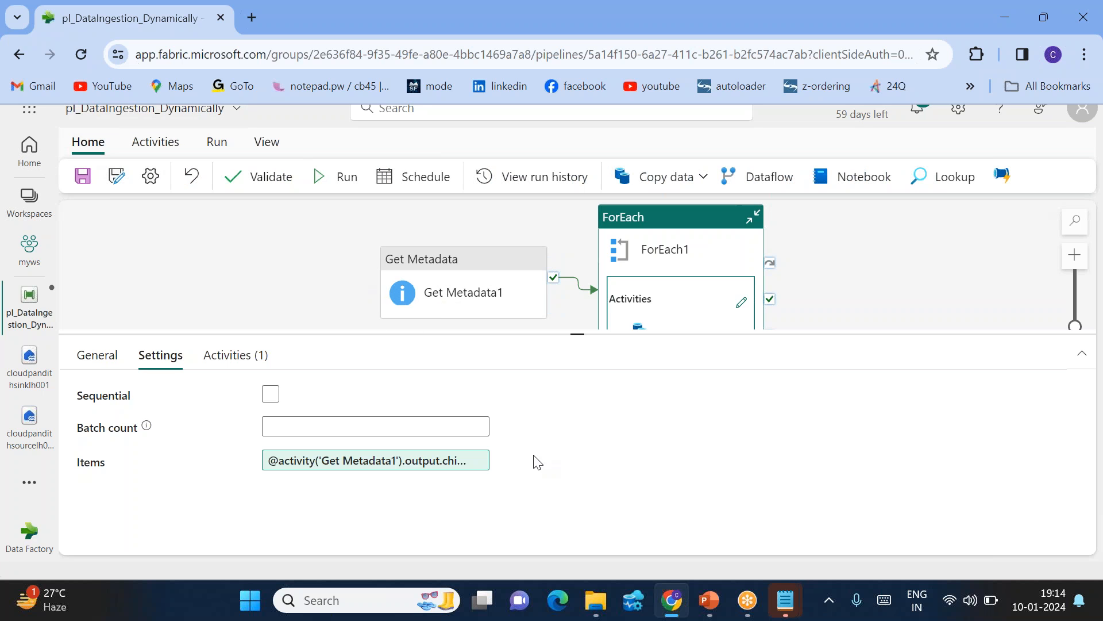
{"action": "left_click", "coordinate": [85, 181]}
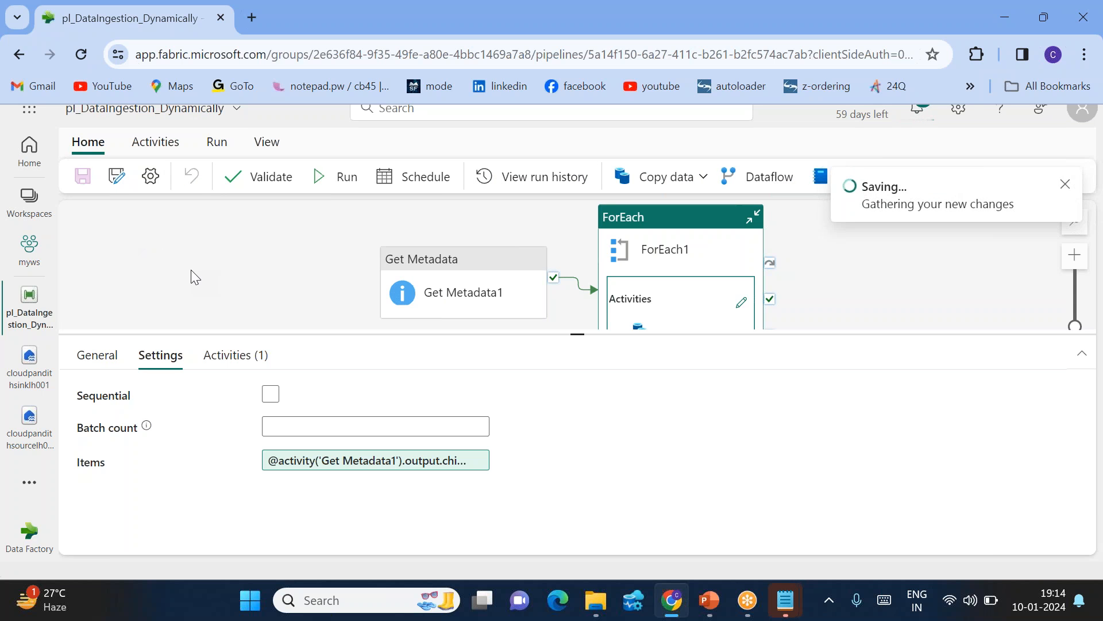
{"action": "left_click", "coordinate": [274, 173]}
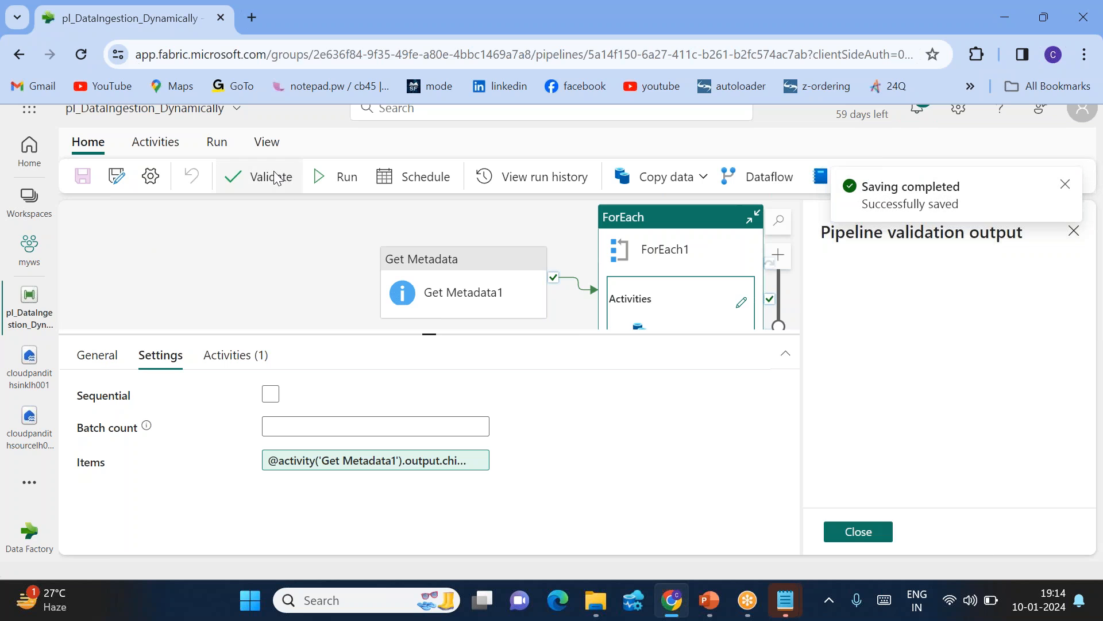
{"action": "left_click", "coordinate": [856, 531]}
Run the pipeline, enlarge the run output area and refresh the activity statuses.
{"action": "left_click", "coordinate": [347, 180]}
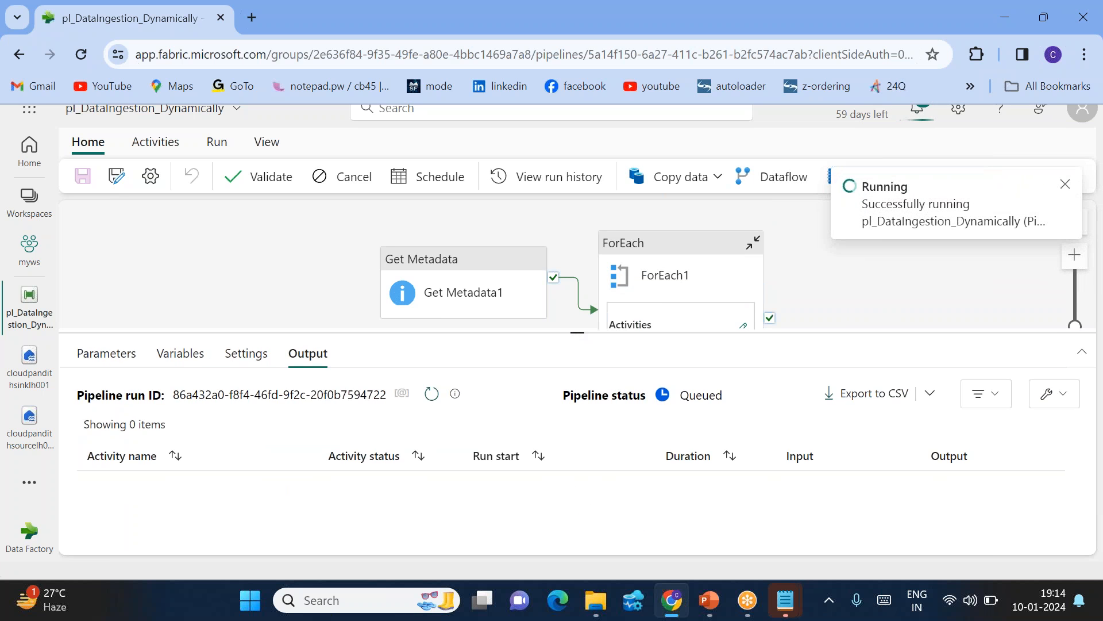
{"action": "left_click_drag", "start_coordinate": [575, 331], "coordinate": [573, 257]}
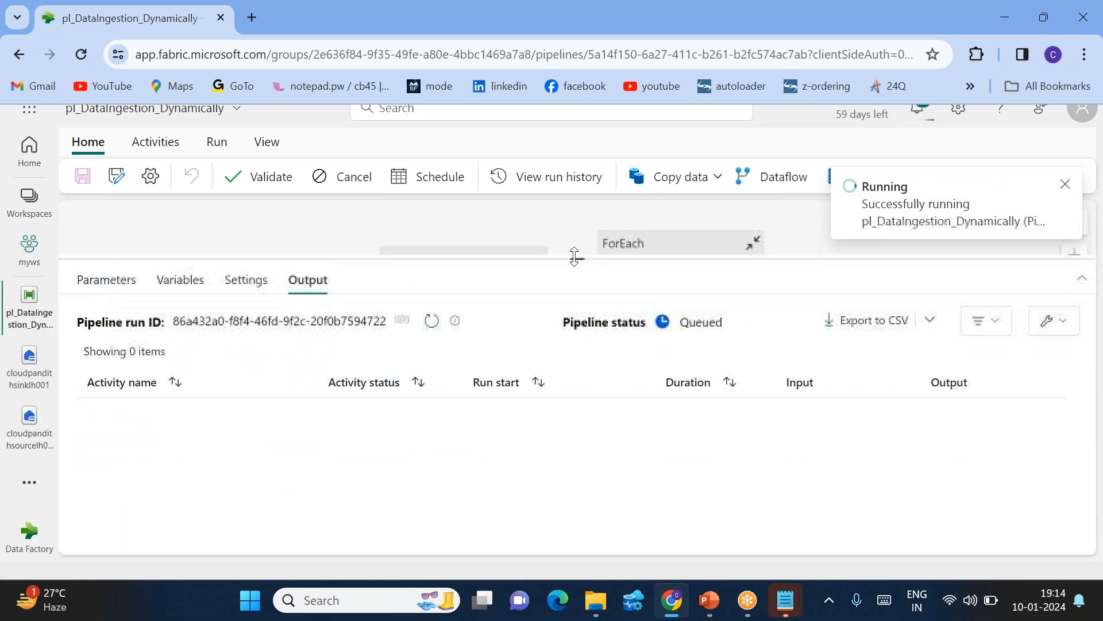
{"action": "left_click", "coordinate": [431, 322]}
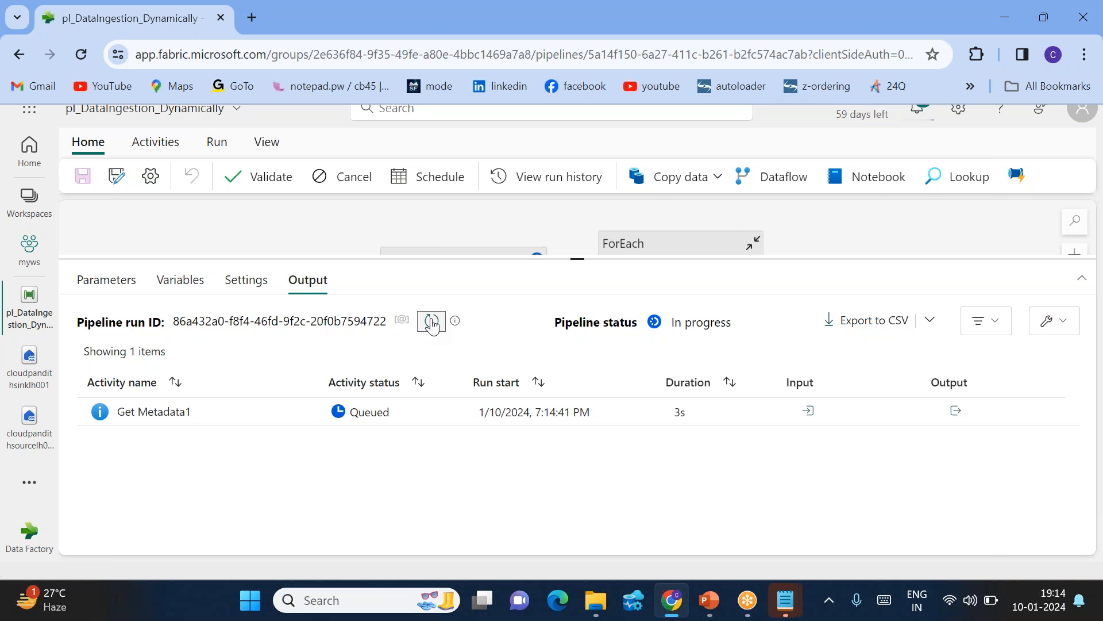
{"action": "left_click", "coordinate": [431, 323]}
{"action": "left_click", "coordinate": [431, 322]}
{"action": "left_click", "coordinate": [432, 323]}
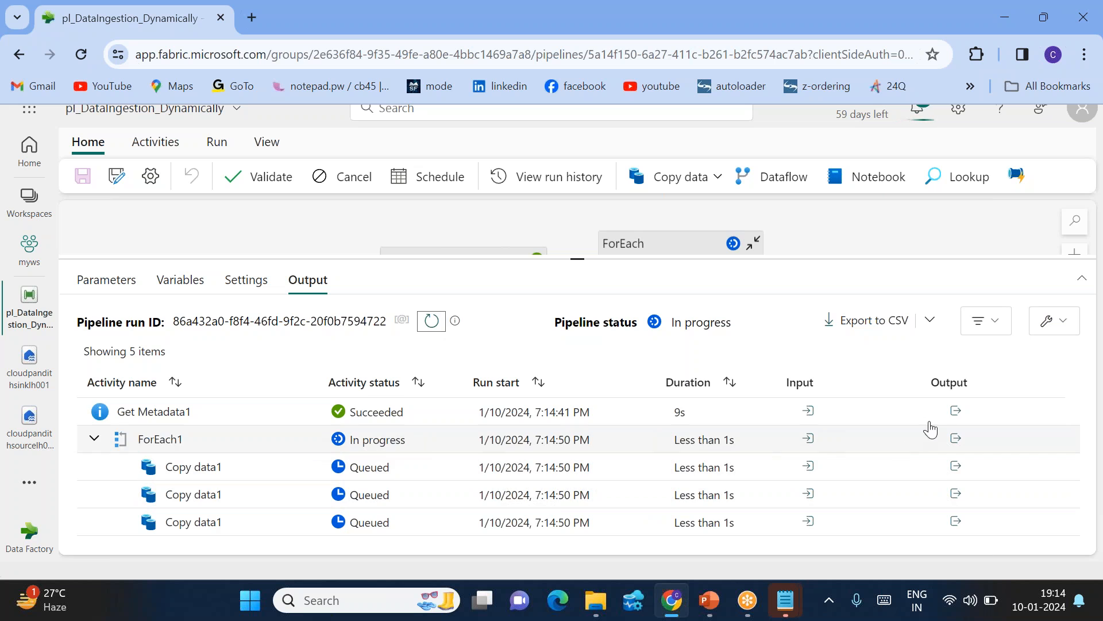
Examine the childItems file names in the Get Metadata1 run output in full view, and close the output.
{"action": "left_click", "coordinate": [956, 410]}
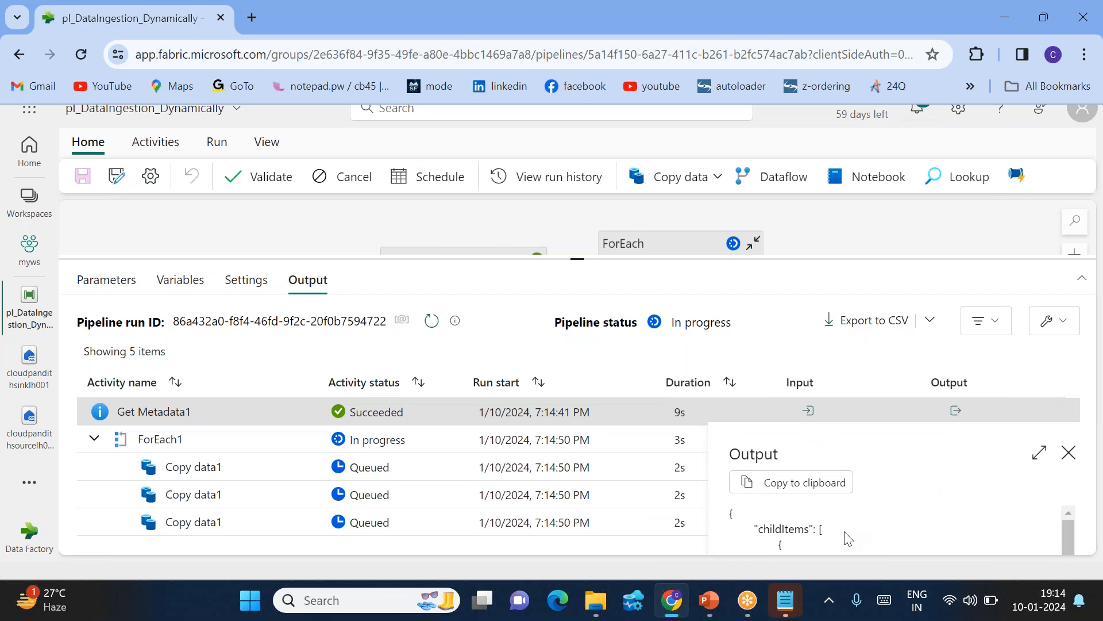
{"action": "scroll", "coordinate": [851, 534], "scroll_direction": "down", "scroll_amount": 3}
{"action": "left_click", "coordinate": [1039, 454]}
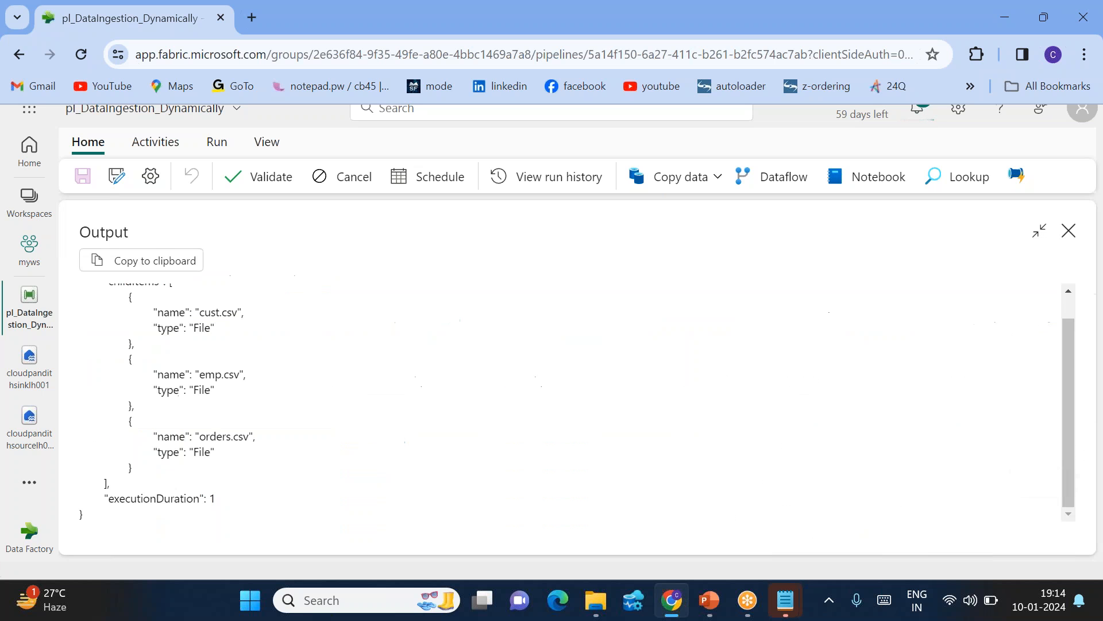
{"action": "left_click_drag", "start_coordinate": [220, 296], "coordinate": [262, 415]}
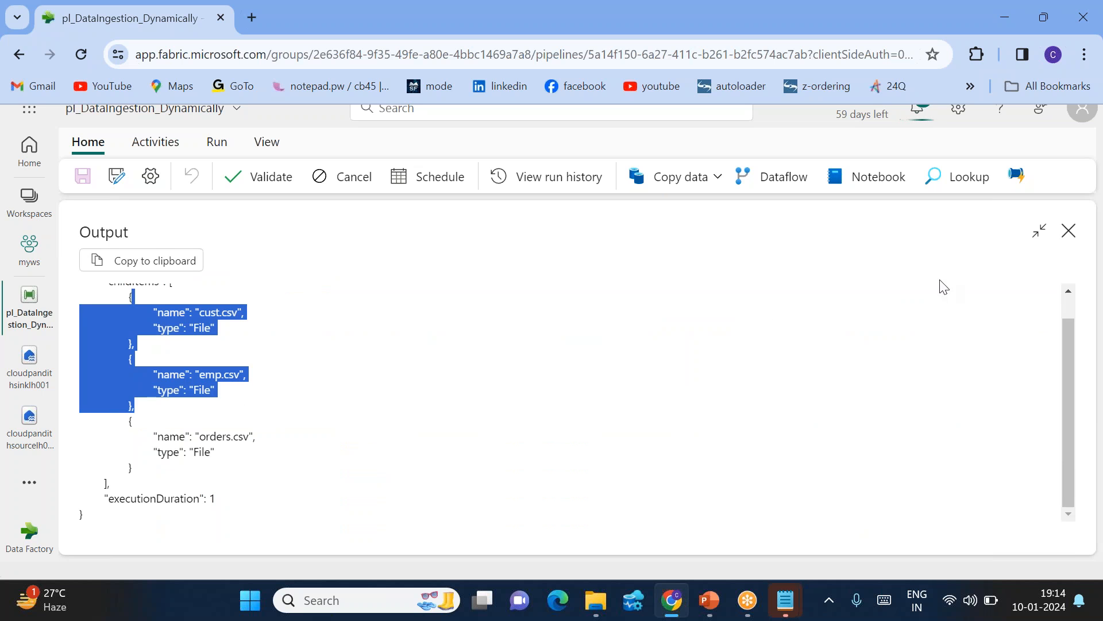
{"action": "left_click", "coordinate": [1069, 230]}
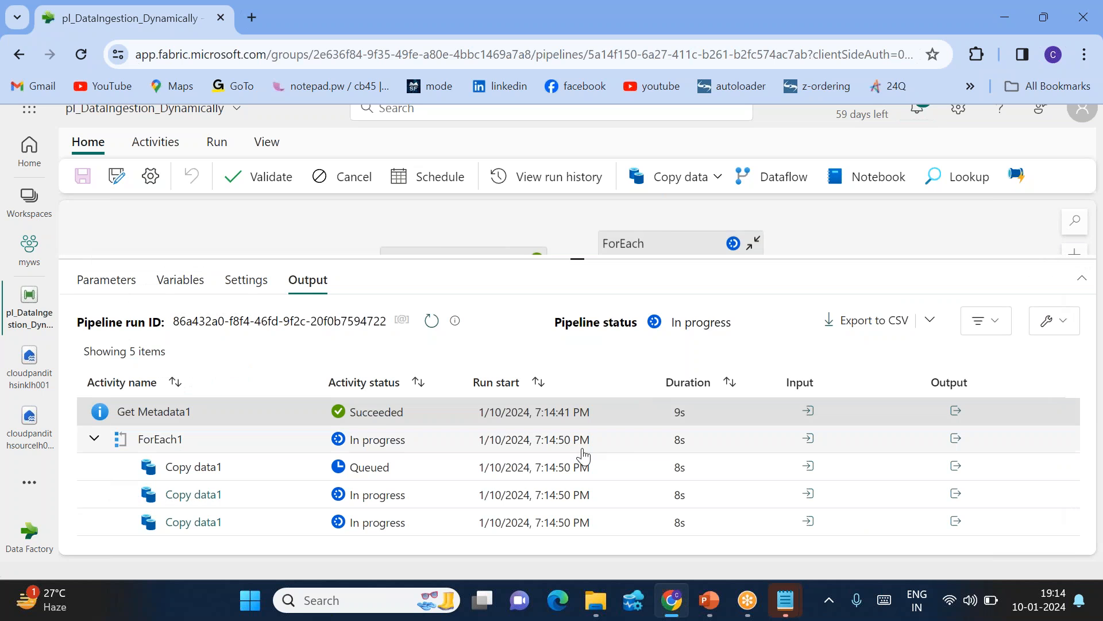
Examine the items count in the ForEach1 run input in full view, and close the input.
{"action": "left_click", "coordinate": [808, 439]}
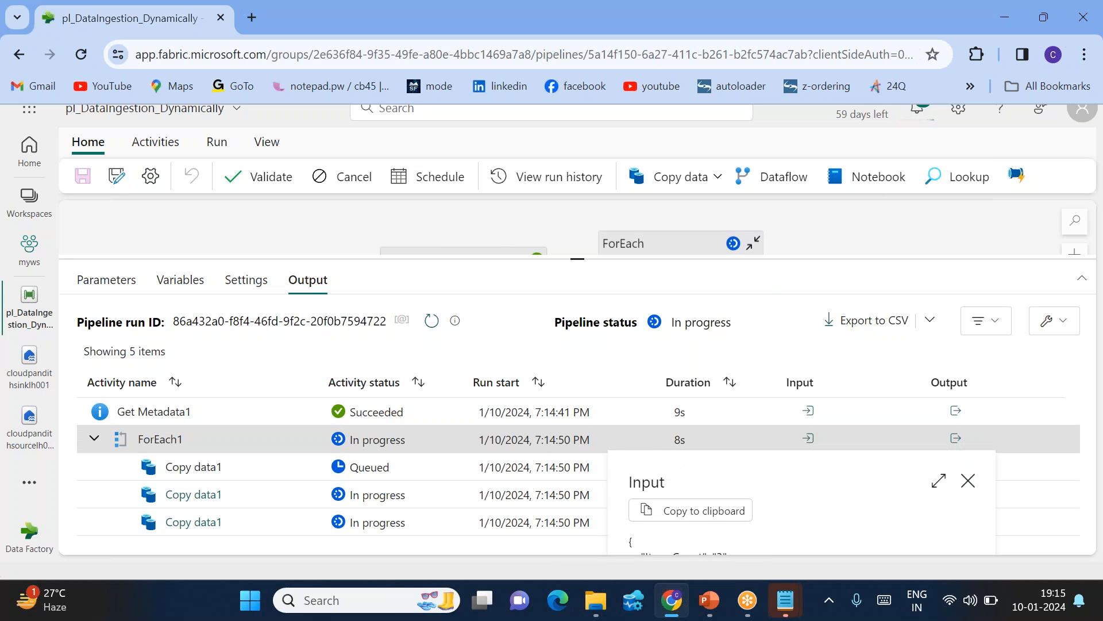
{"action": "left_click", "coordinate": [938, 480]}
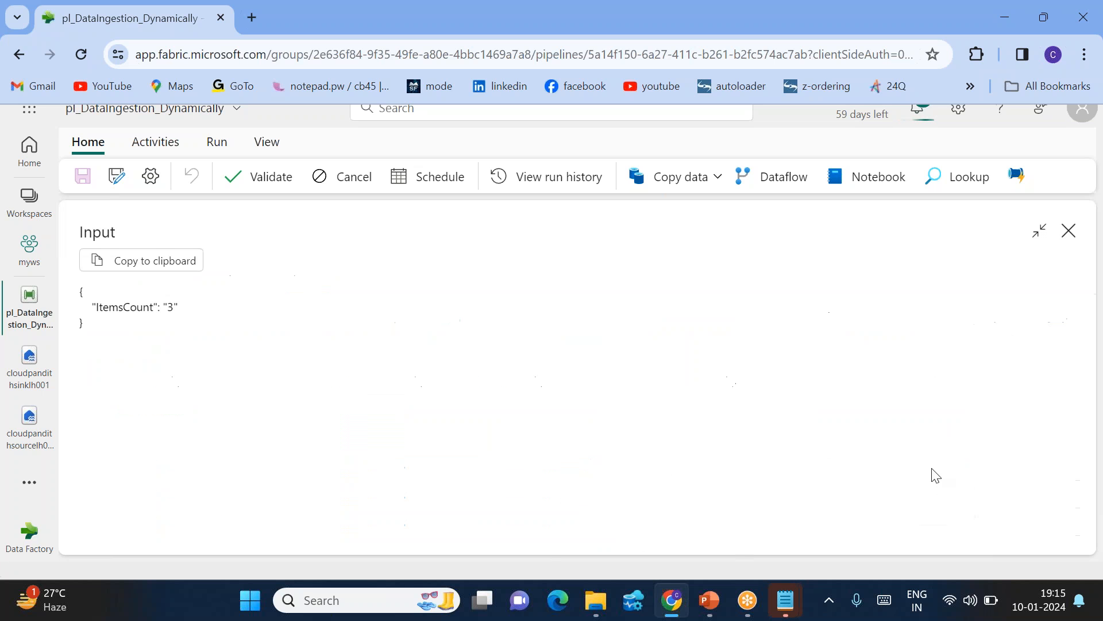
{"action": "left_click_drag", "start_coordinate": [83, 291], "coordinate": [189, 311]}
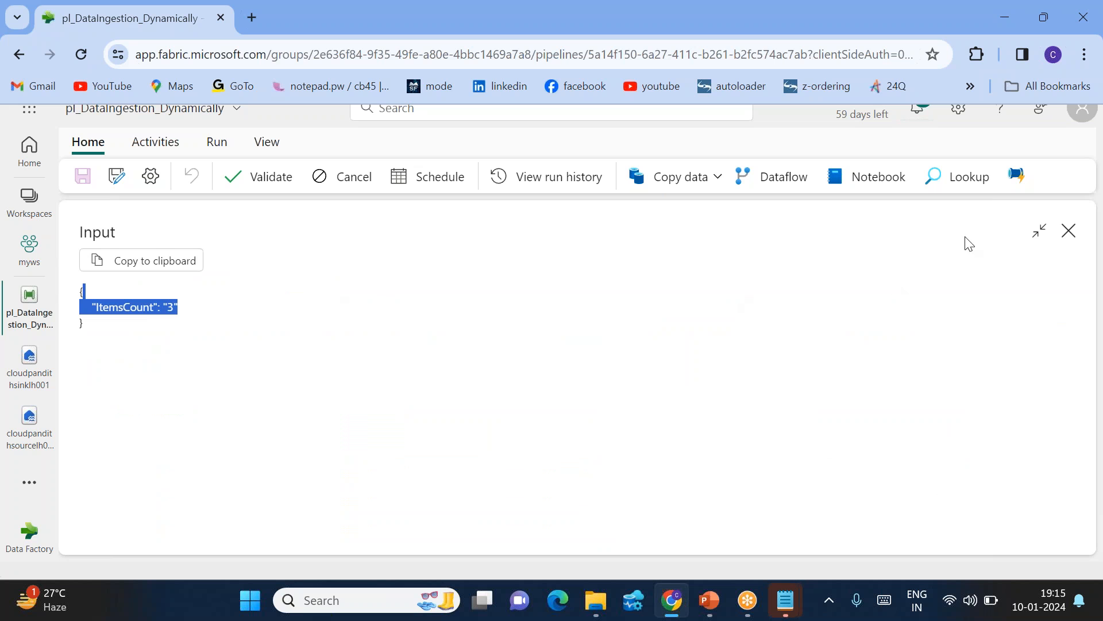
{"action": "left_click", "coordinate": [1068, 231]}
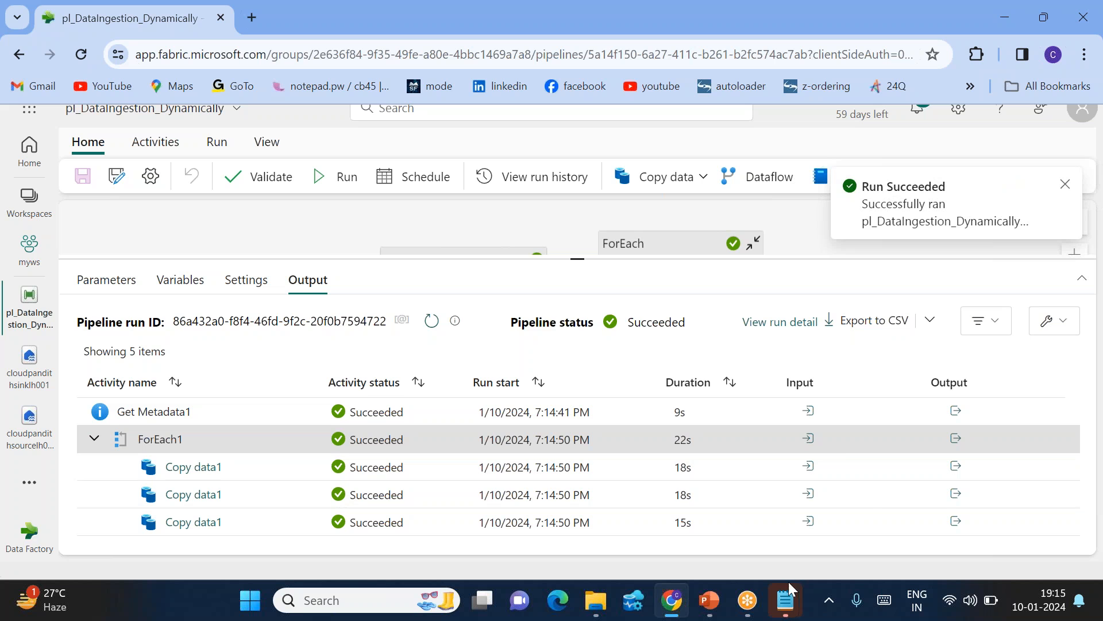
Switch to Notepad to review the childItems file names, and return to the pipeline run output.
{"action": "mouse_move", "coordinate": [785, 600]}
{"action": "left_click", "coordinate": [843, 521]}
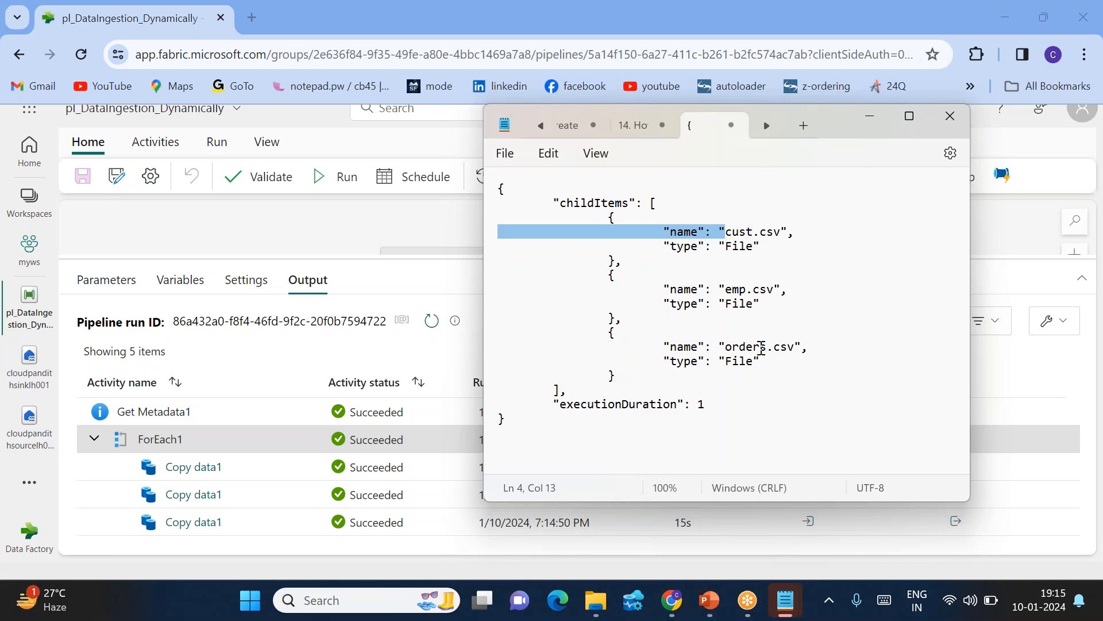
{"action": "left_click", "coordinate": [876, 115]}
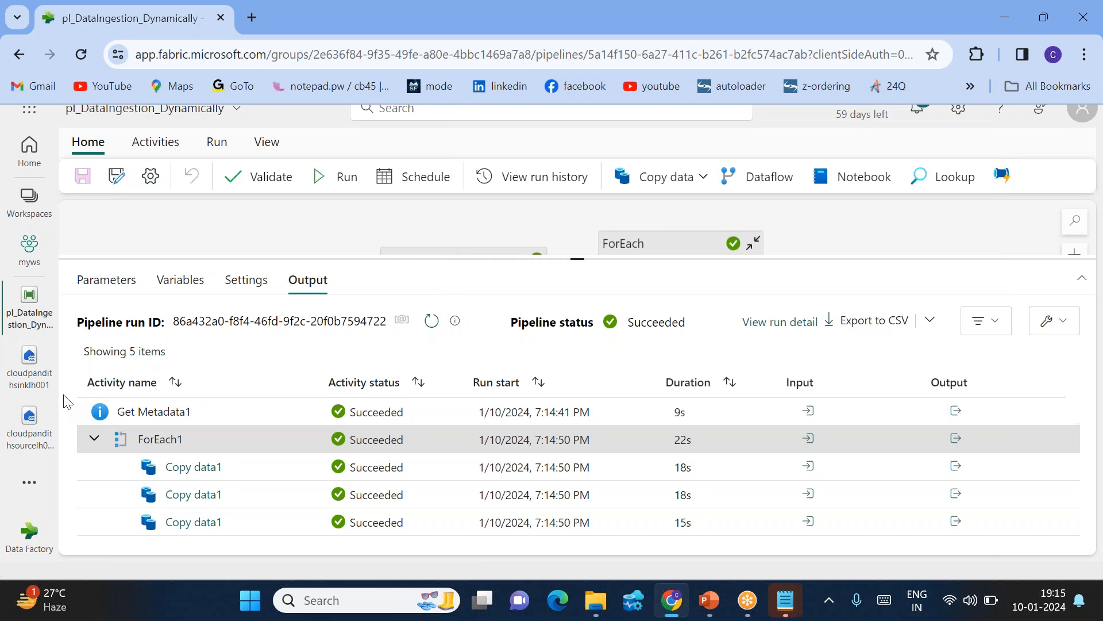
Open the cloudpandithsinklh001 lakehouse and refresh the pbiexport folder and its parent folders under Files.
{"action": "left_click", "coordinate": [30, 368]}
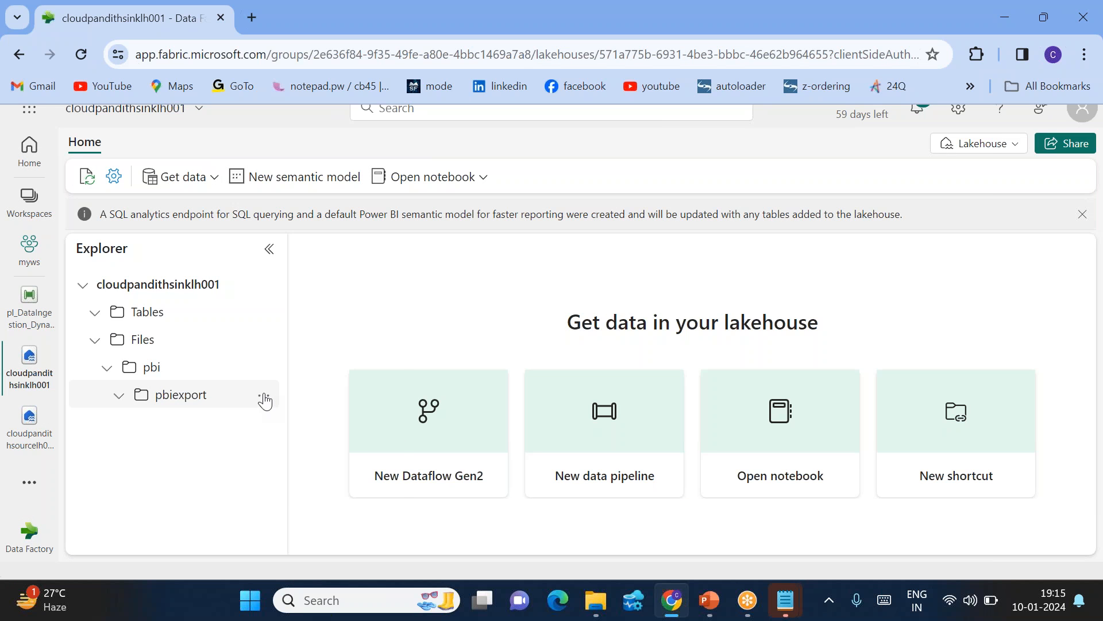
{"action": "left_click", "coordinate": [264, 397]}
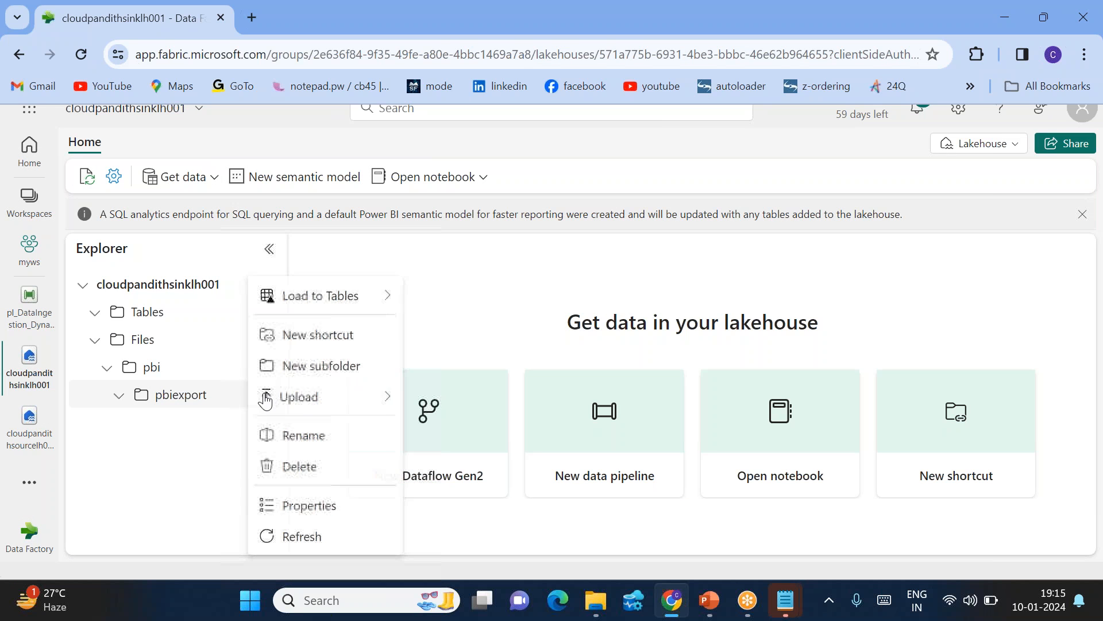
{"action": "left_click", "coordinate": [302, 537]}
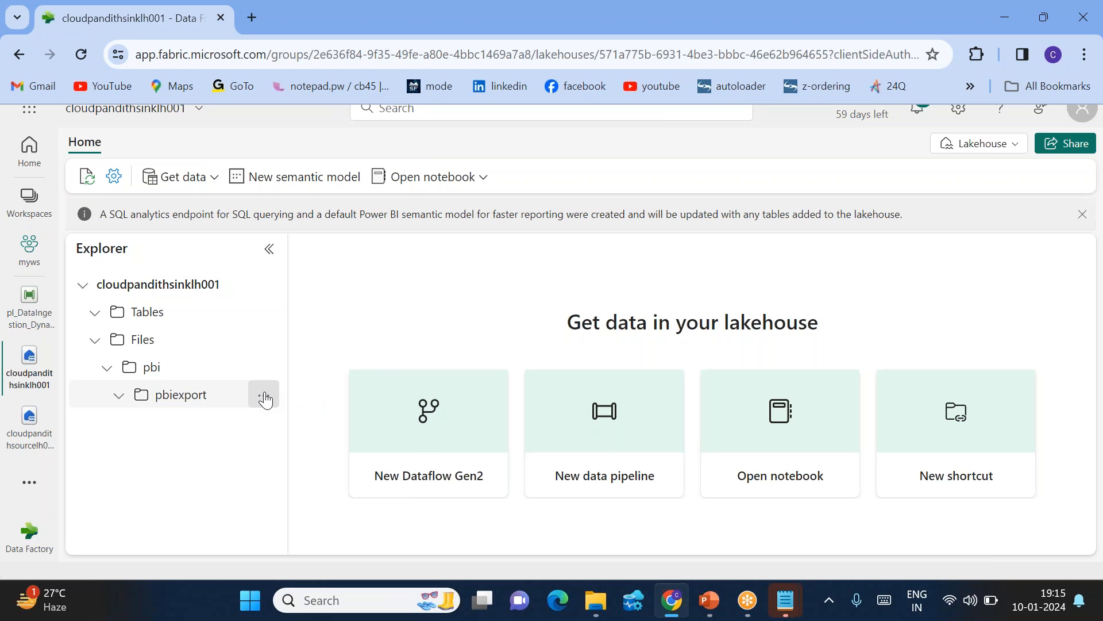
{"action": "left_click", "coordinate": [264, 396]}
{"action": "left_click", "coordinate": [299, 538]}
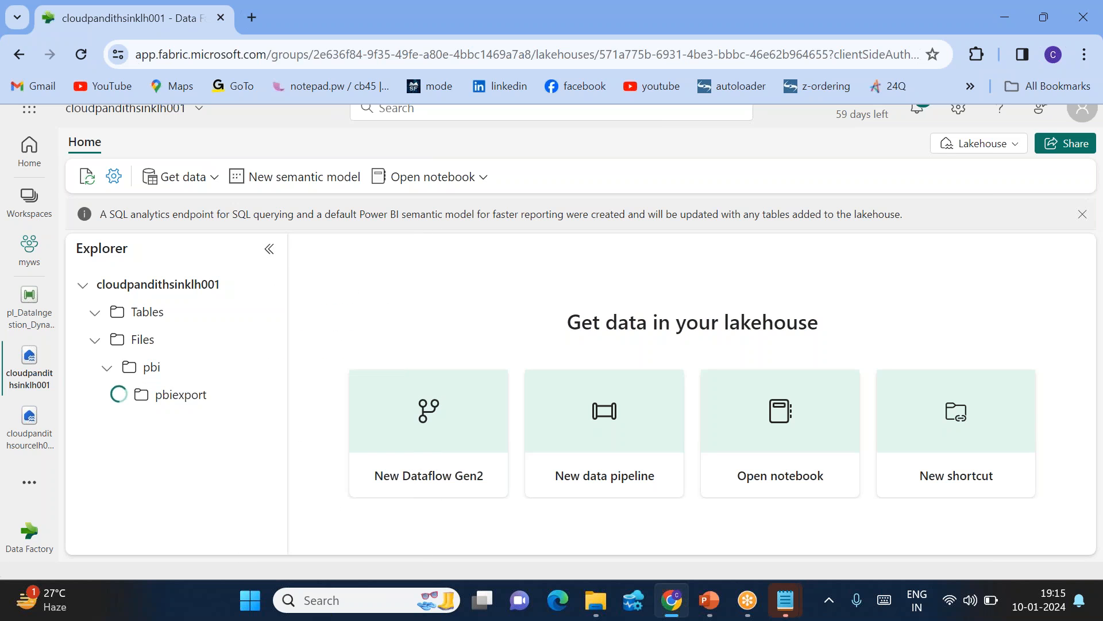
{"action": "left_click", "coordinate": [260, 370]}
{"action": "left_click", "coordinate": [302, 536]}
{"action": "left_click", "coordinate": [262, 395]}
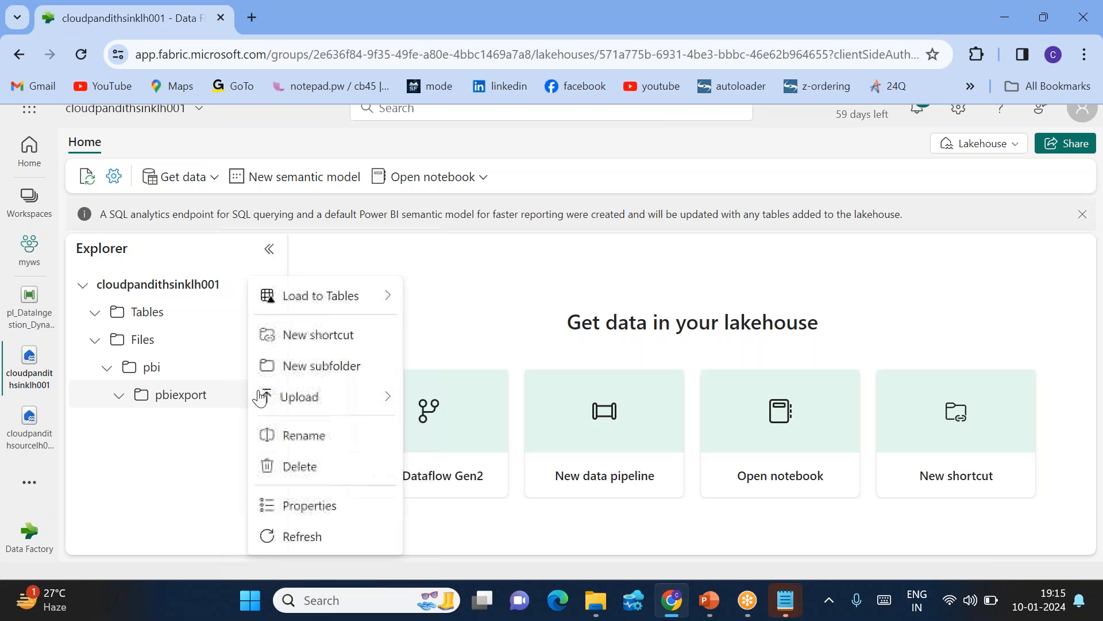
{"action": "left_click", "coordinate": [298, 536]}
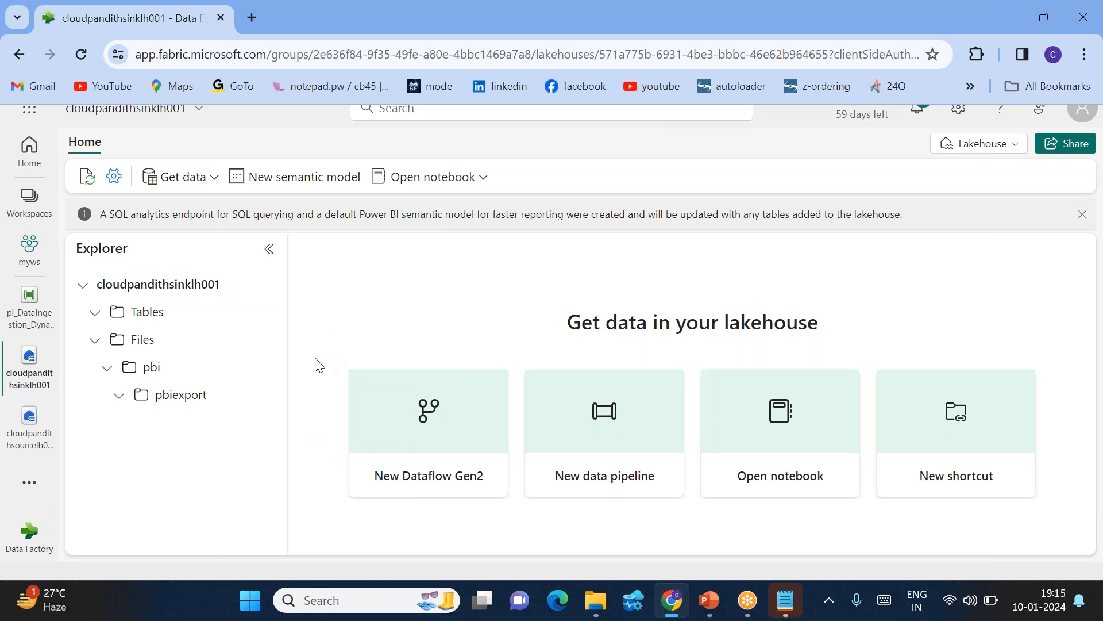
{"action": "left_click", "coordinate": [268, 340]}
{"action": "left_click", "coordinate": [303, 502]}
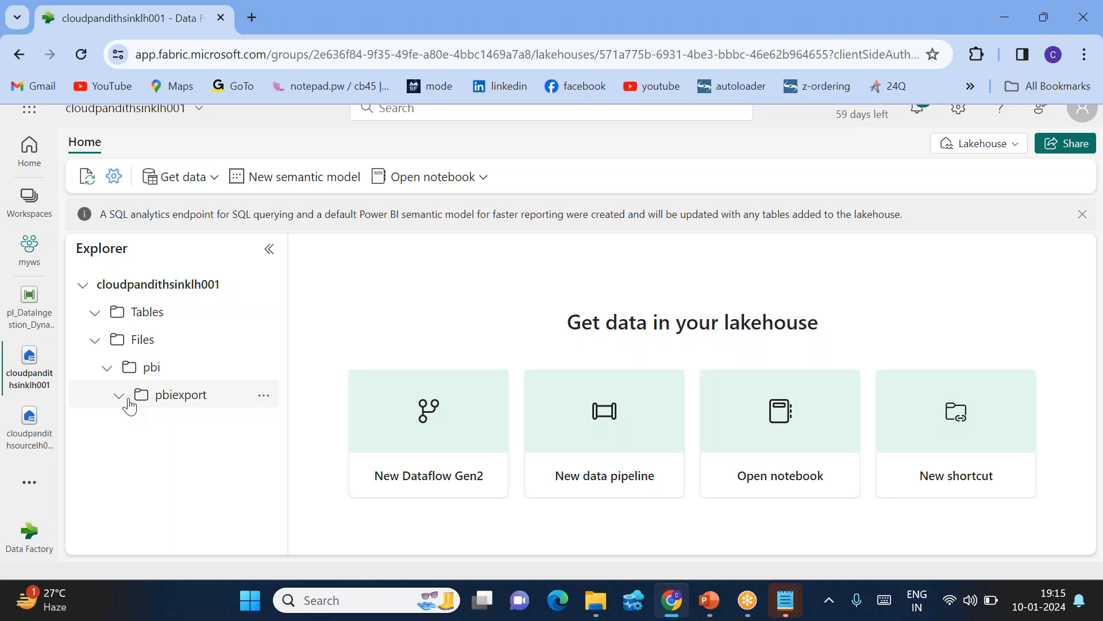
{"action": "left_click", "coordinate": [262, 397]}
{"action": "mouse_move", "coordinate": [362, 399]}
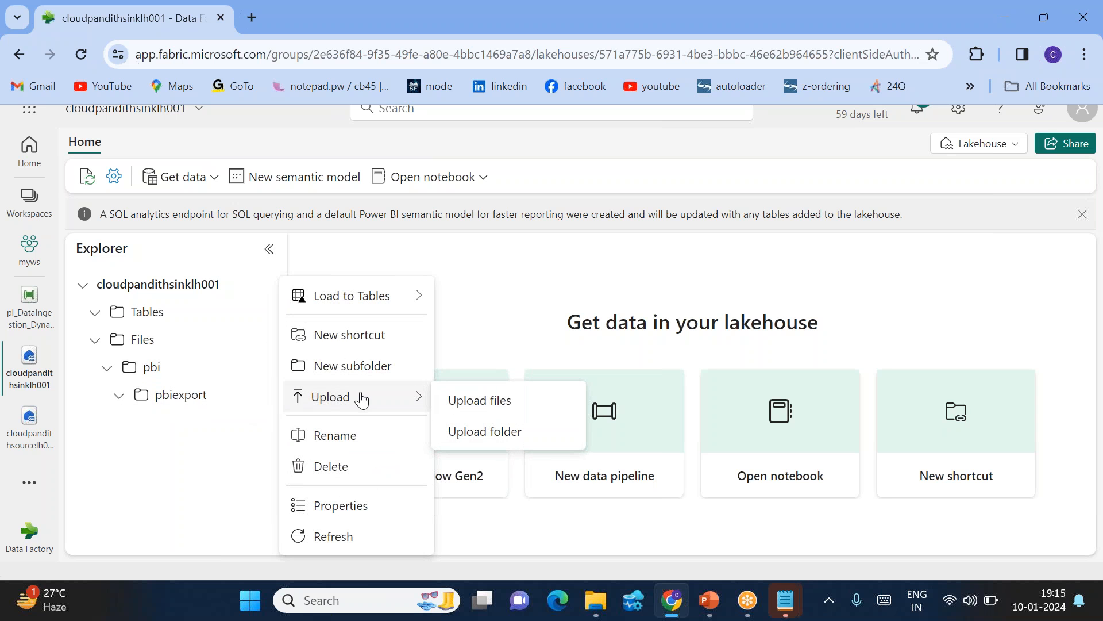
{"action": "left_click", "coordinate": [361, 534]}
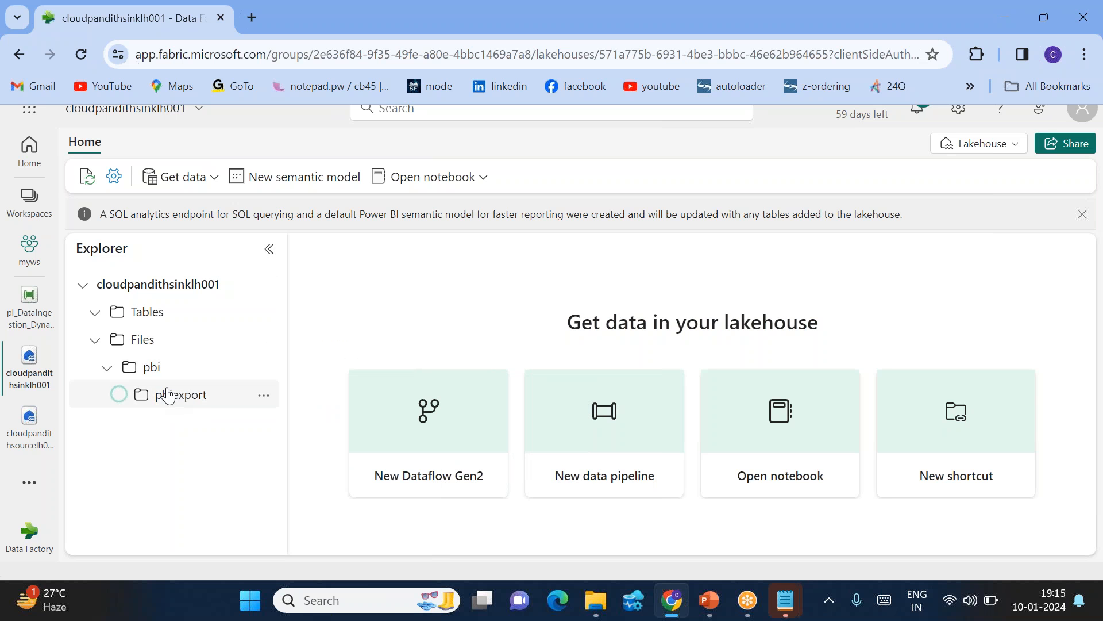
Open the pbiexport folder and widen the Date modified column to check the copied files' full timestamps.
{"action": "left_click", "coordinate": [166, 396]}
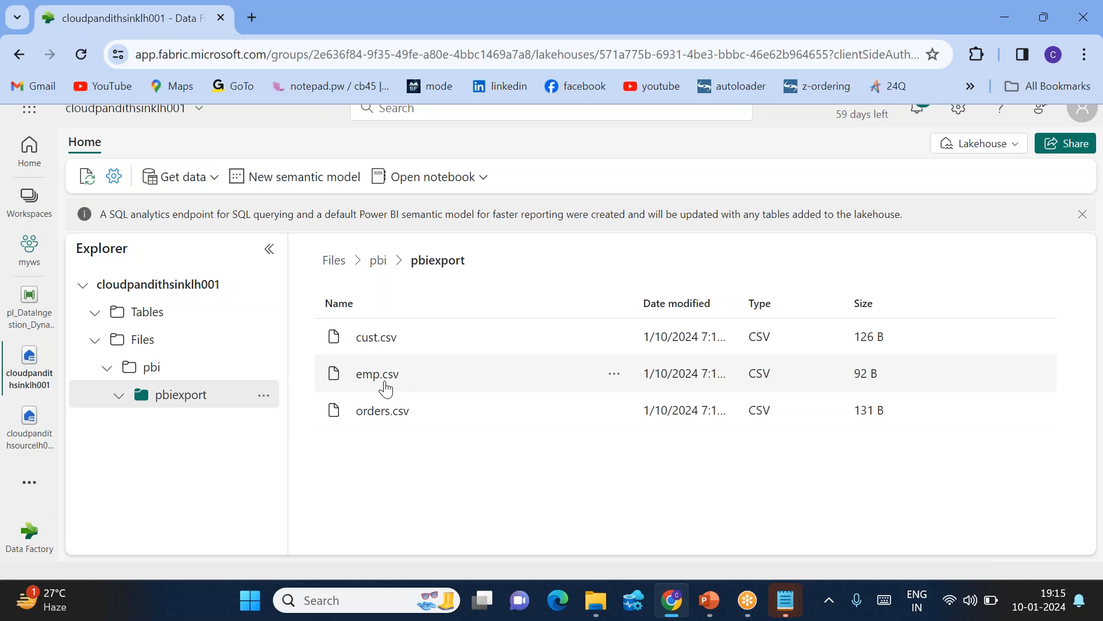
{"action": "left_click", "coordinate": [263, 399]}
{"action": "left_click", "coordinate": [473, 482]}
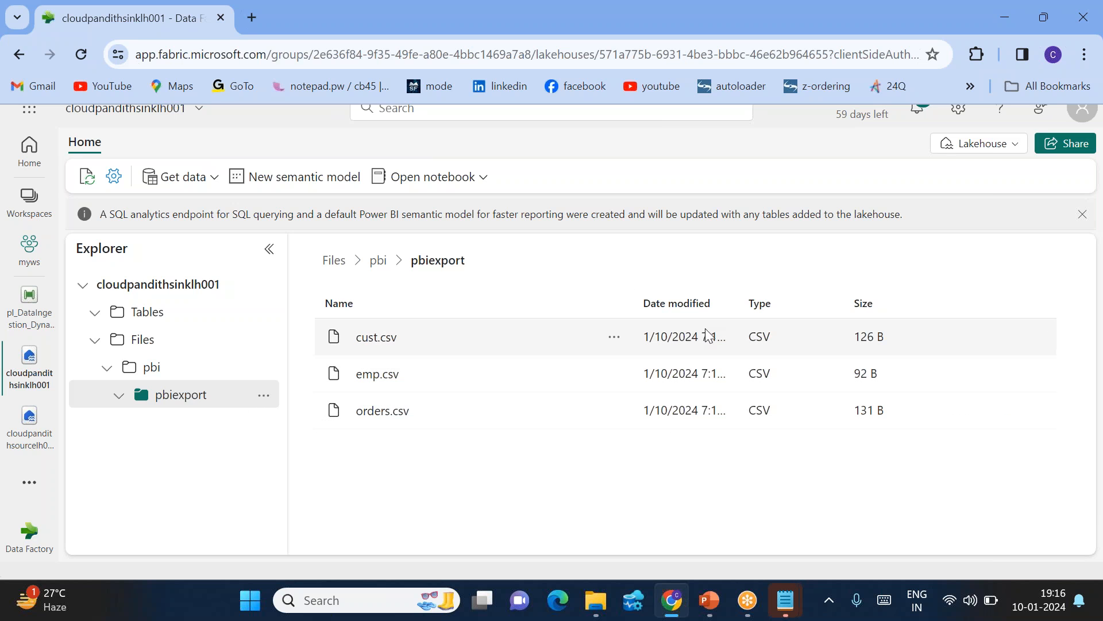
{"action": "left_click_drag", "start_coordinate": [739, 303], "coordinate": [828, 301]}
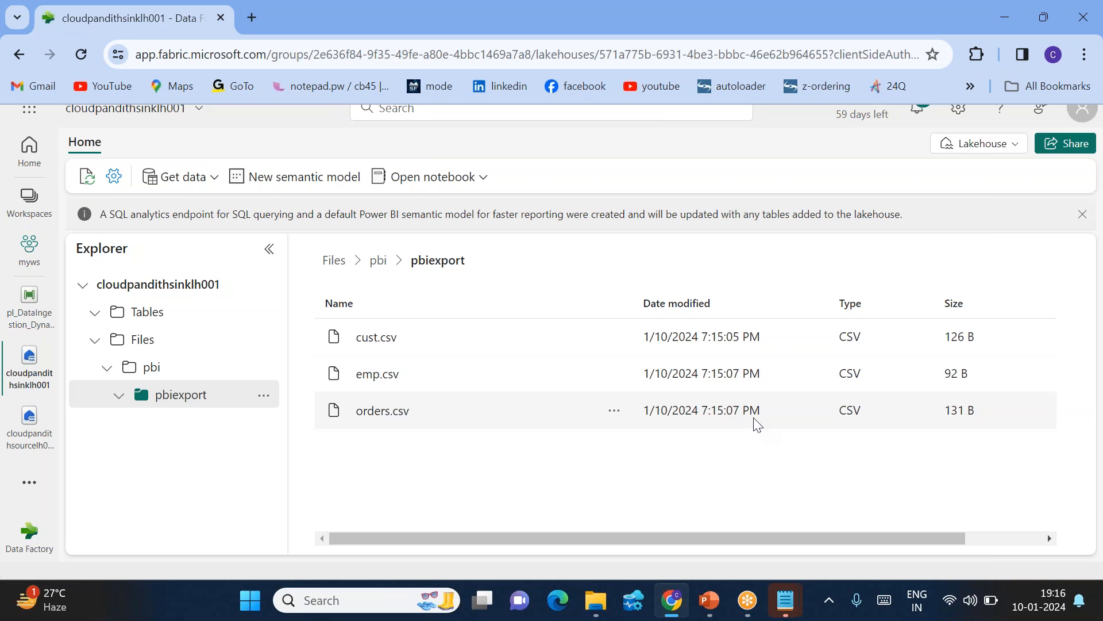
{"action": "left_click", "coordinate": [757, 26]}
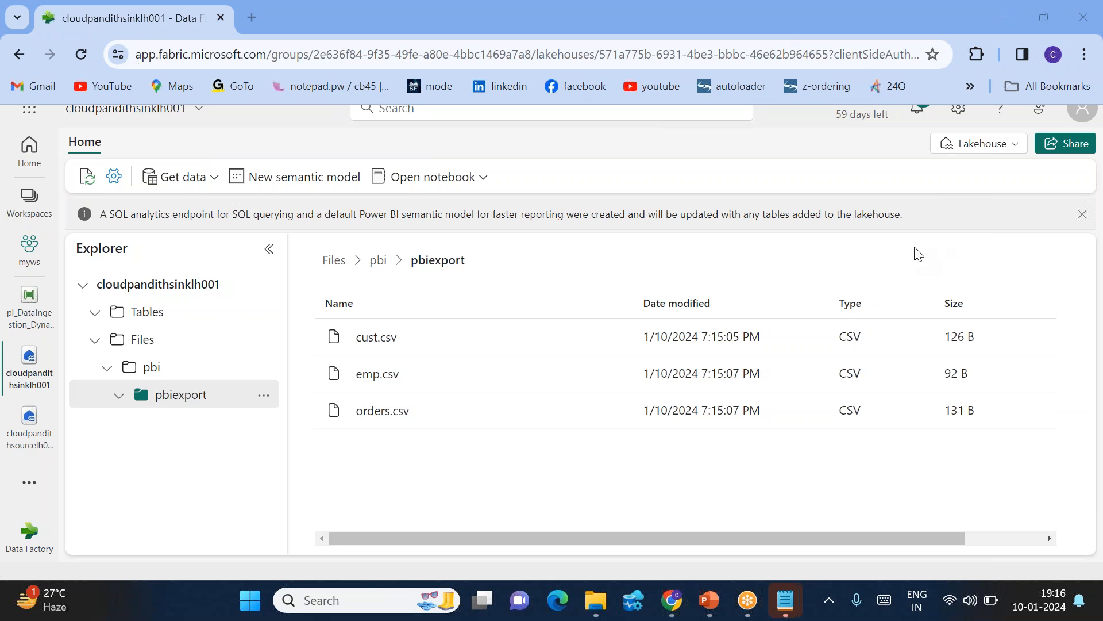